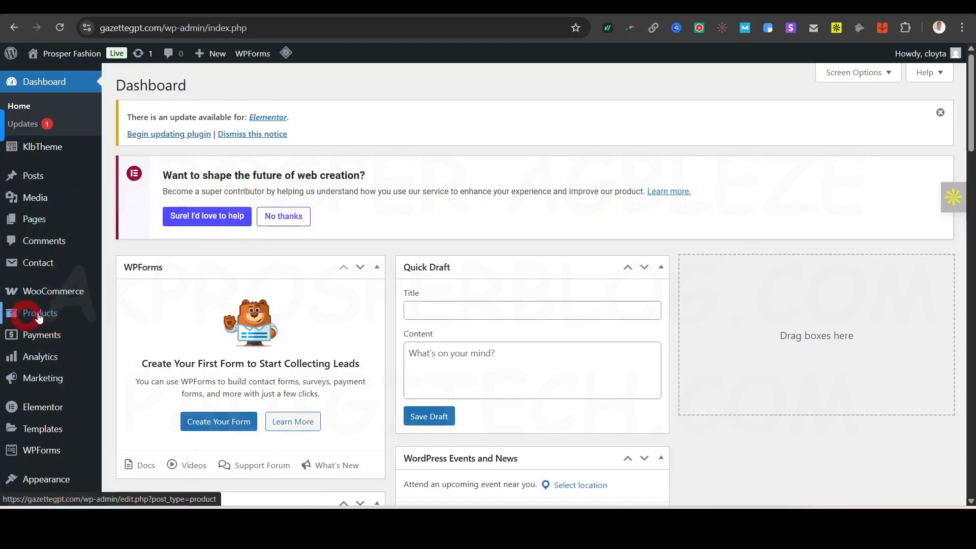
- Open the product management pages, including Attributes, in separate browser tabs and look over the list of existing products
mouse_move(44, 315)
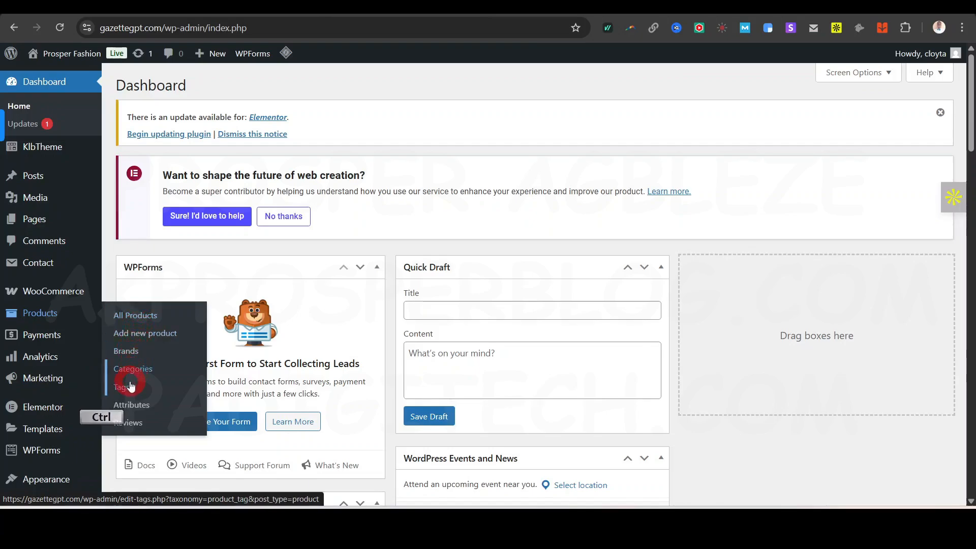
ctrl+click(133, 402)
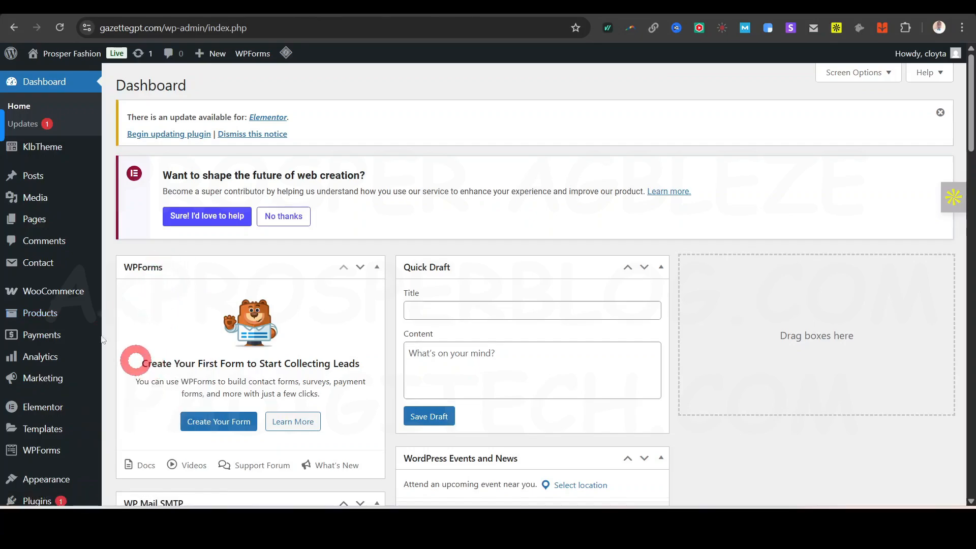
mouse_move(65, 290)
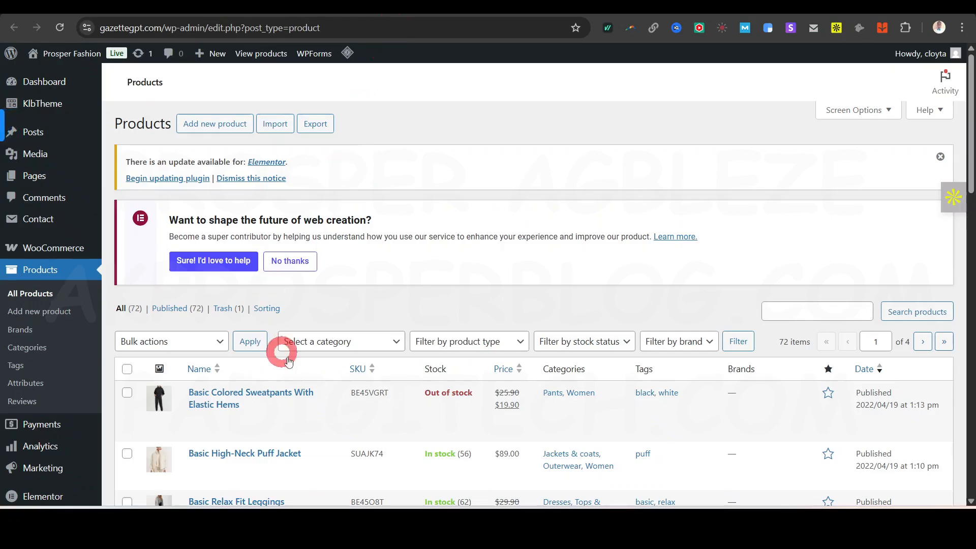
scroll(371, 326, down, 2)
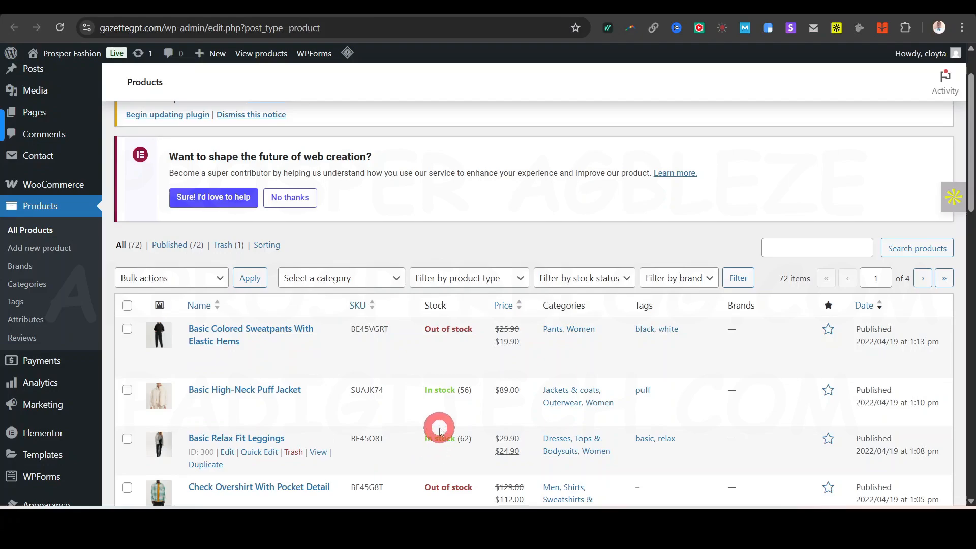
scroll(475, 398, down, 2)
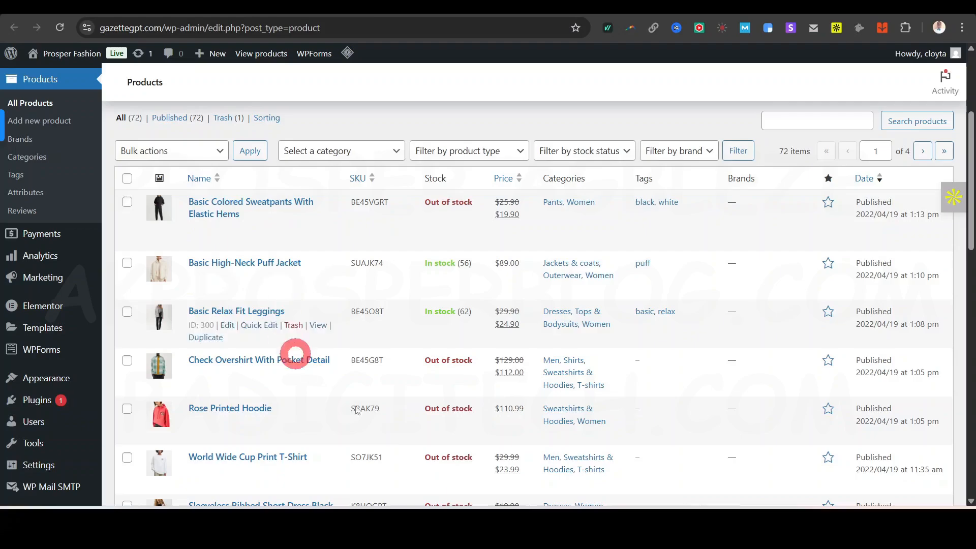
scroll(549, 347, up, 3)
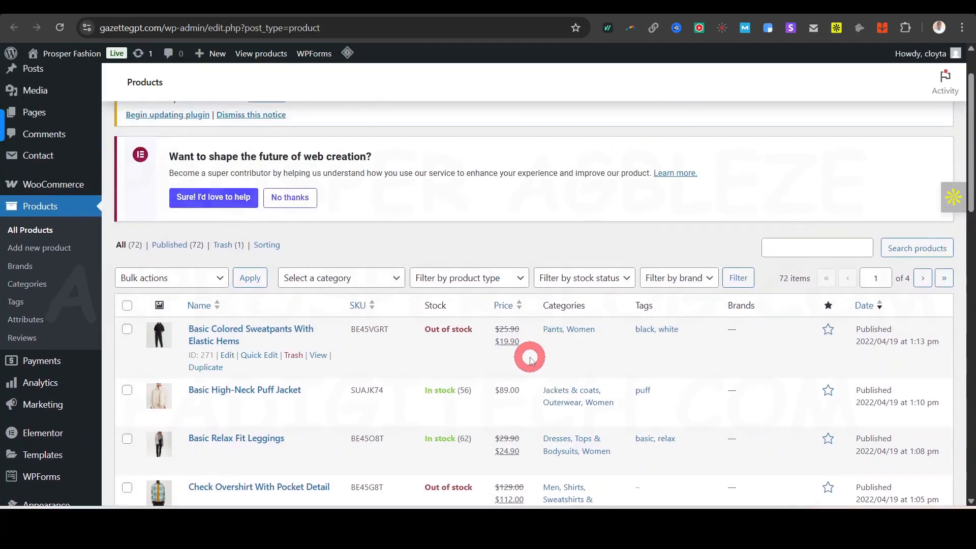
scroll(529, 359, down, 1)
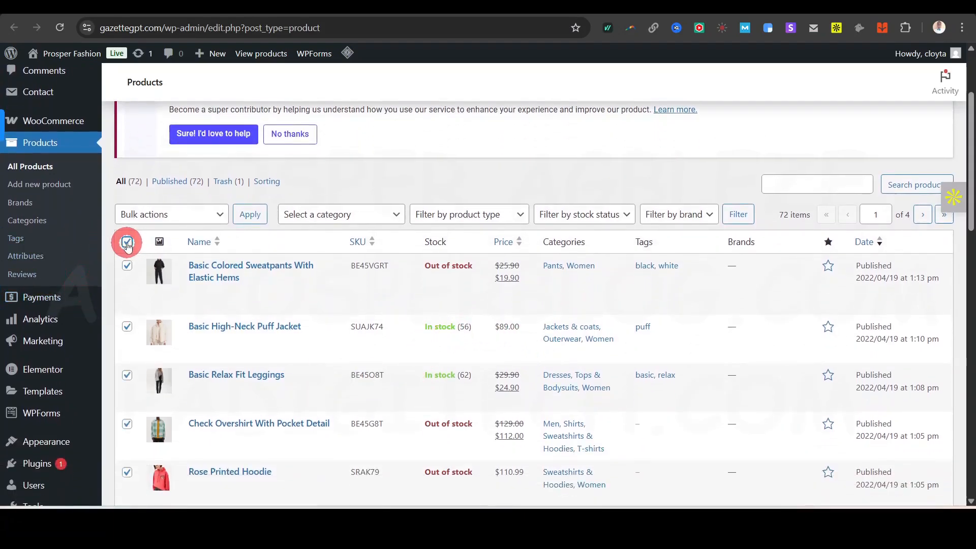
click(202, 214)
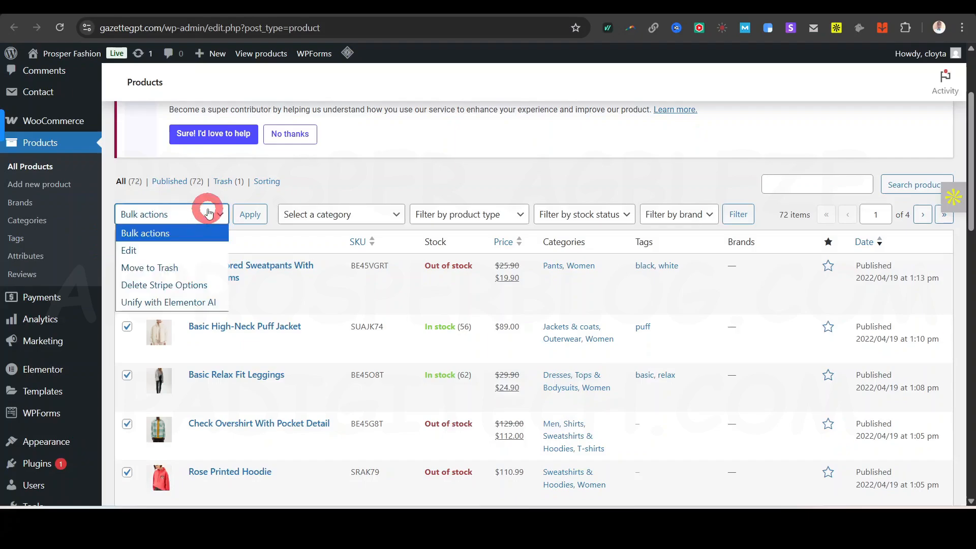
click(188, 270)
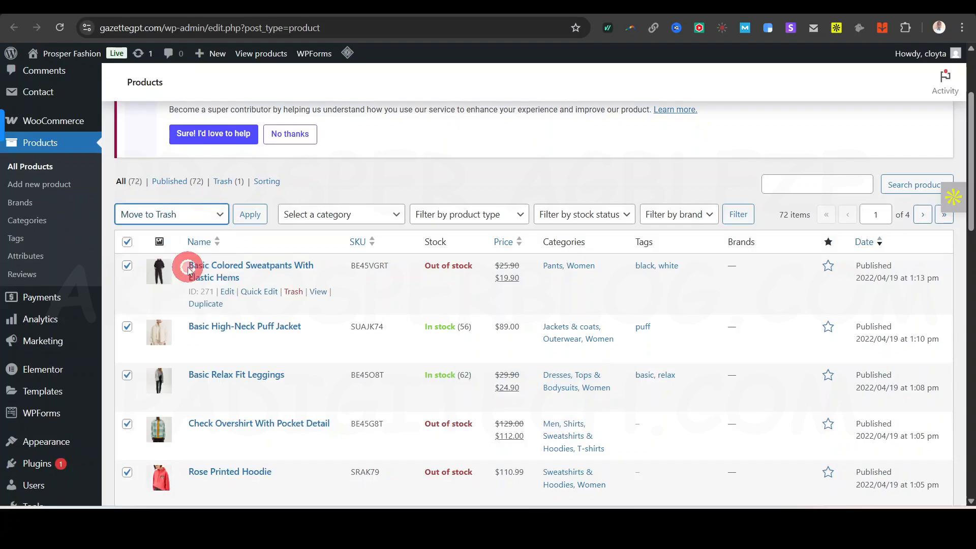
click(253, 220)
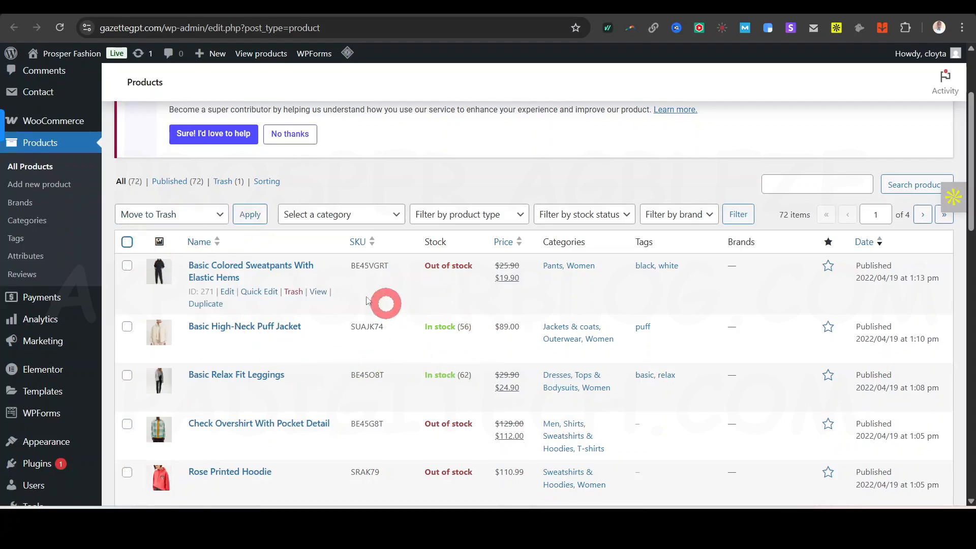
click(438, 179)
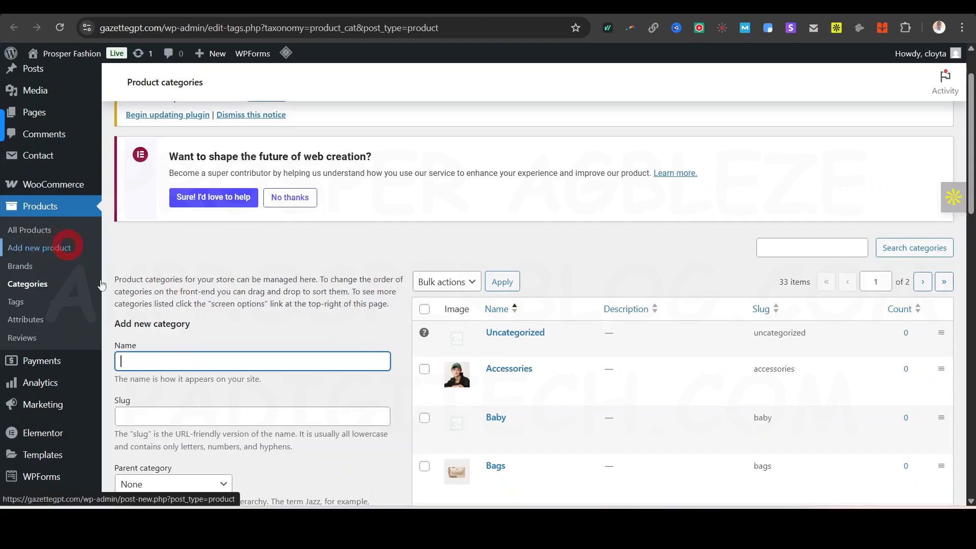
- Look through the existing product categories and enter SweartShirt as the name of a new category
scroll(403, 326, down, 1)
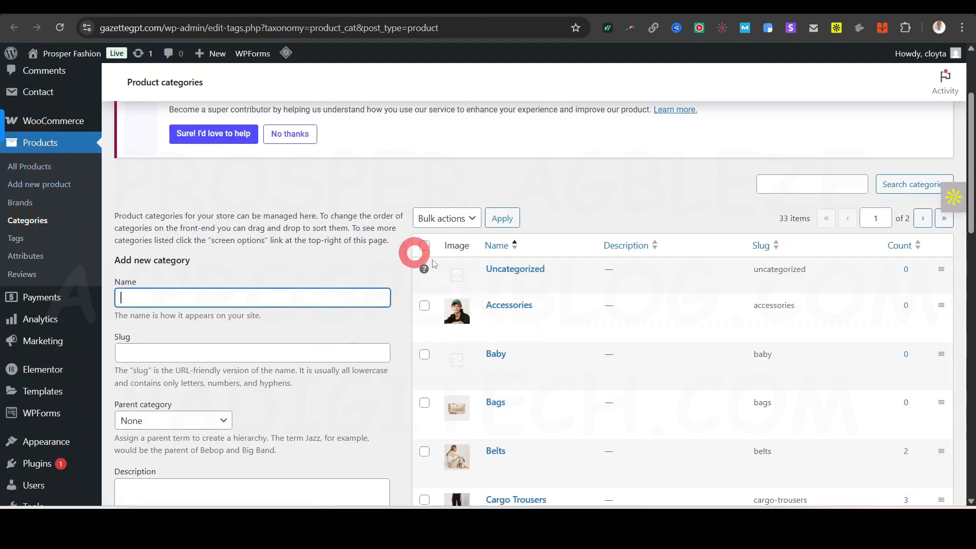
scroll(442, 315, down, 3)
scroll(692, 255, down, 3)
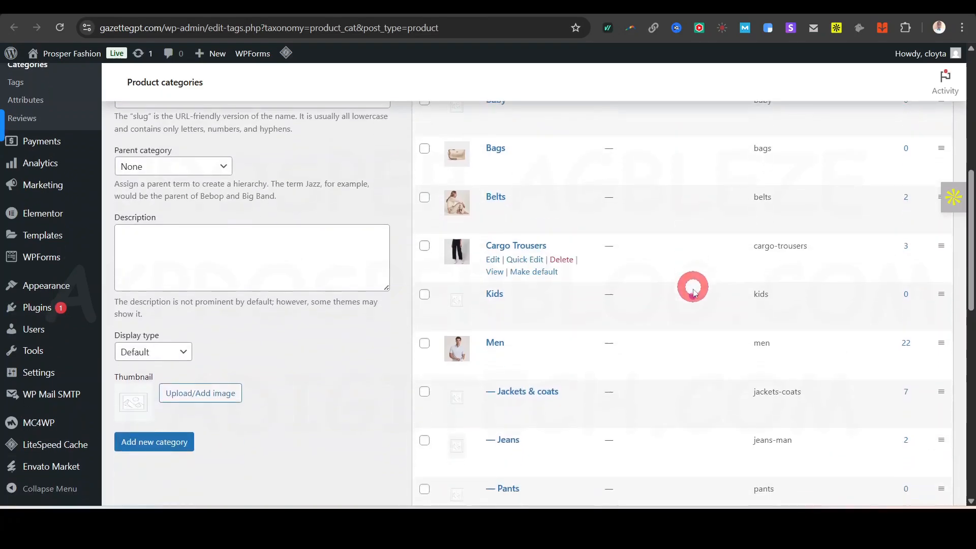
scroll(666, 203, down, 5)
scroll(638, 366, up, 8)
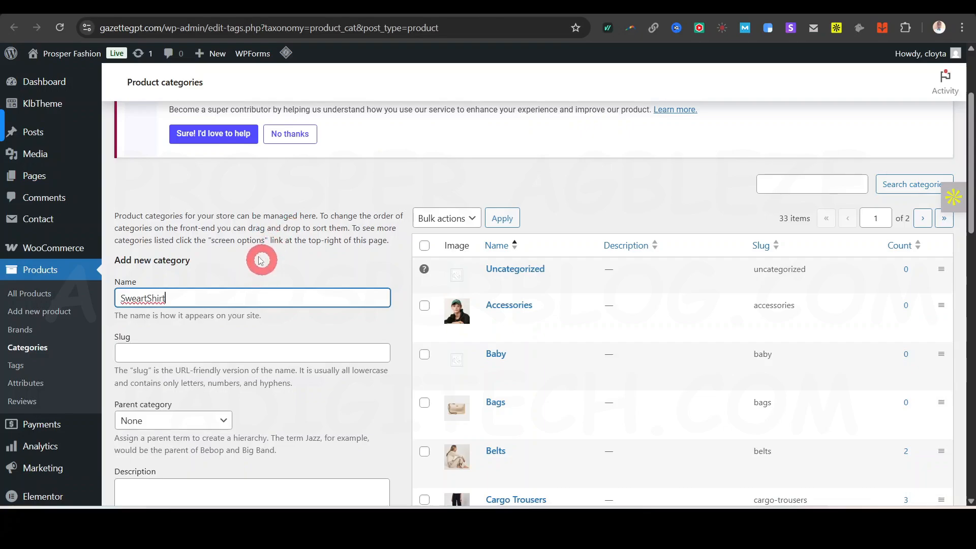
scroll(218, 363, down, 1)
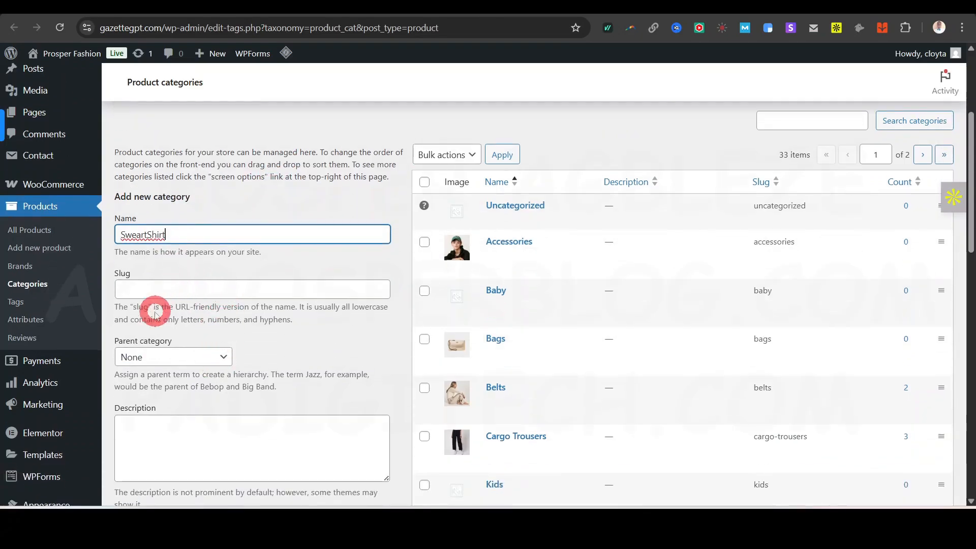
click(488, 384)
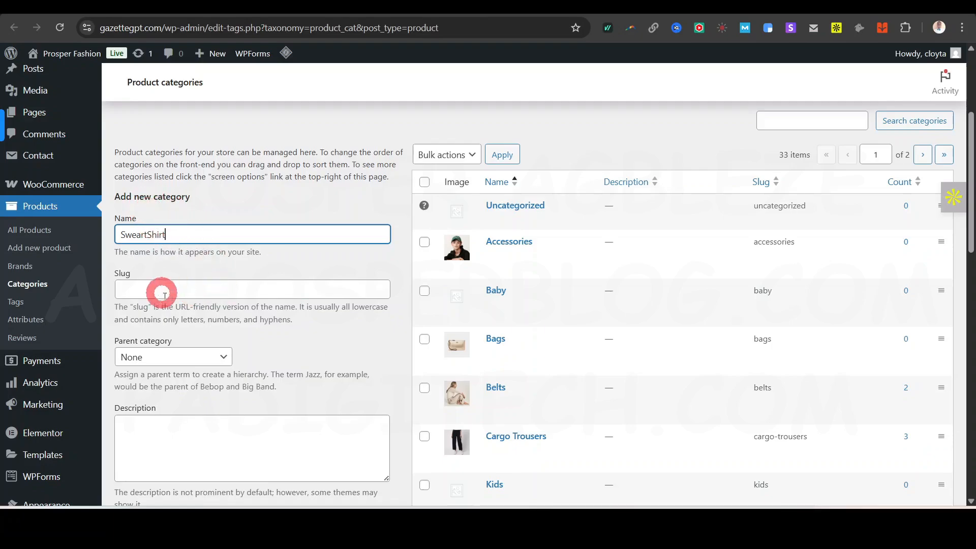
- Set the existing media library image slider-09.jpg as the new category's thumbnail
scroll(203, 288, down, 1)
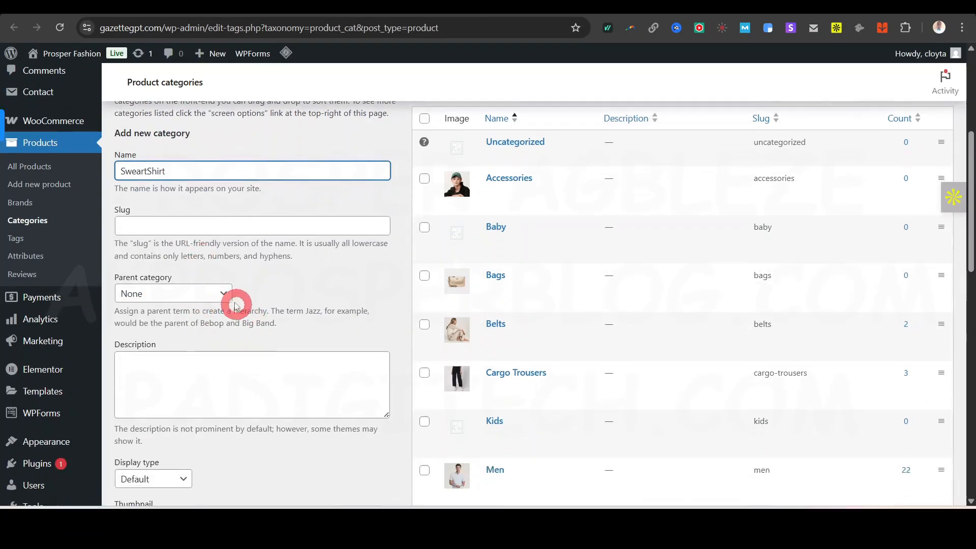
scroll(242, 292, down, 1)
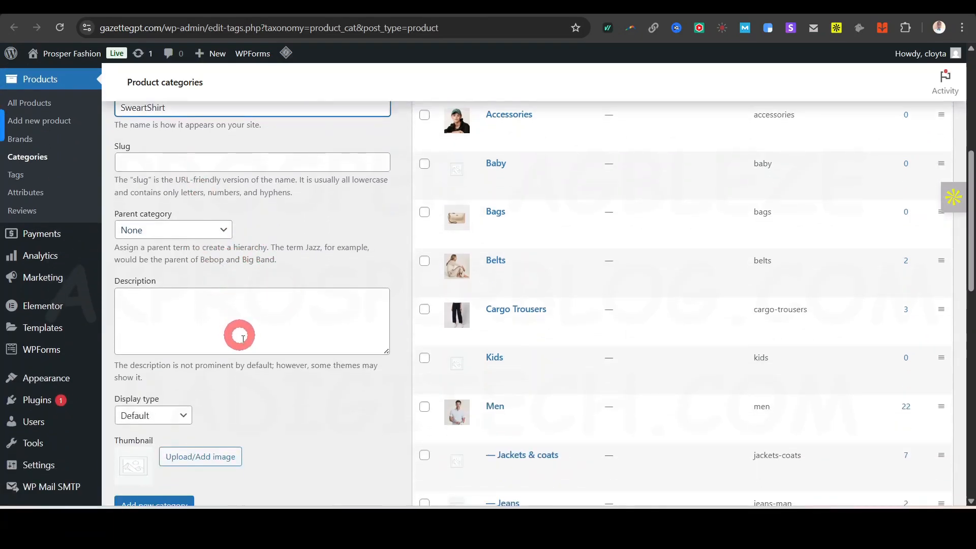
scroll(237, 334, down, 1)
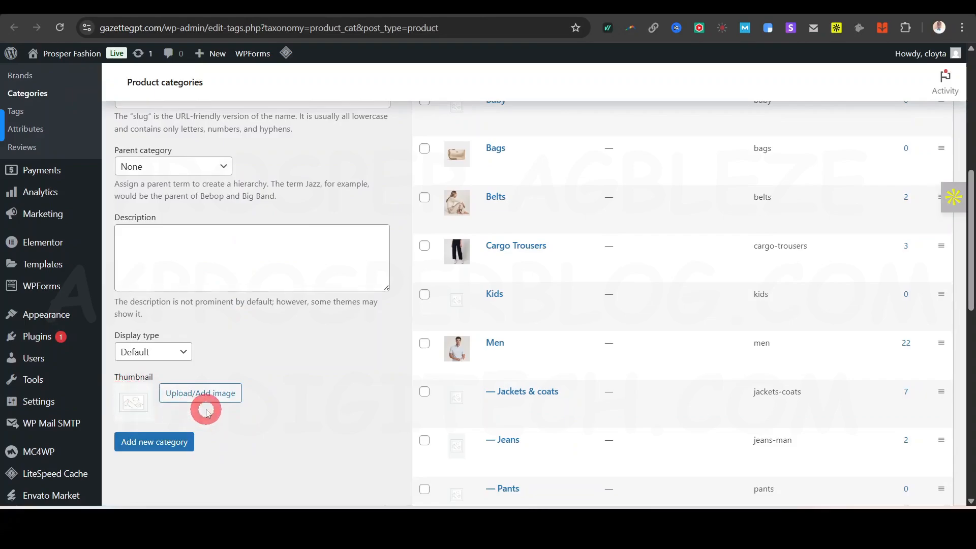
mouse_move(456, 158)
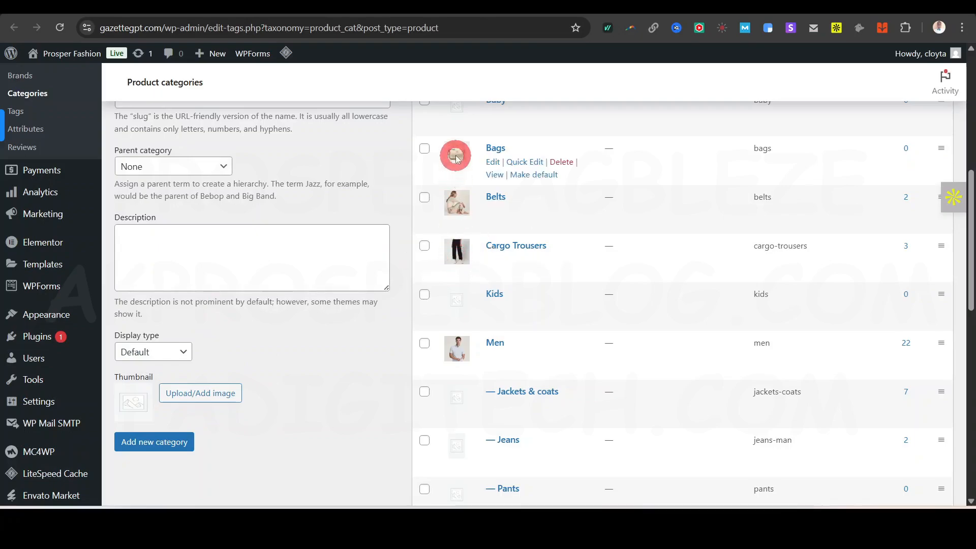
click(181, 395)
click(514, 278)
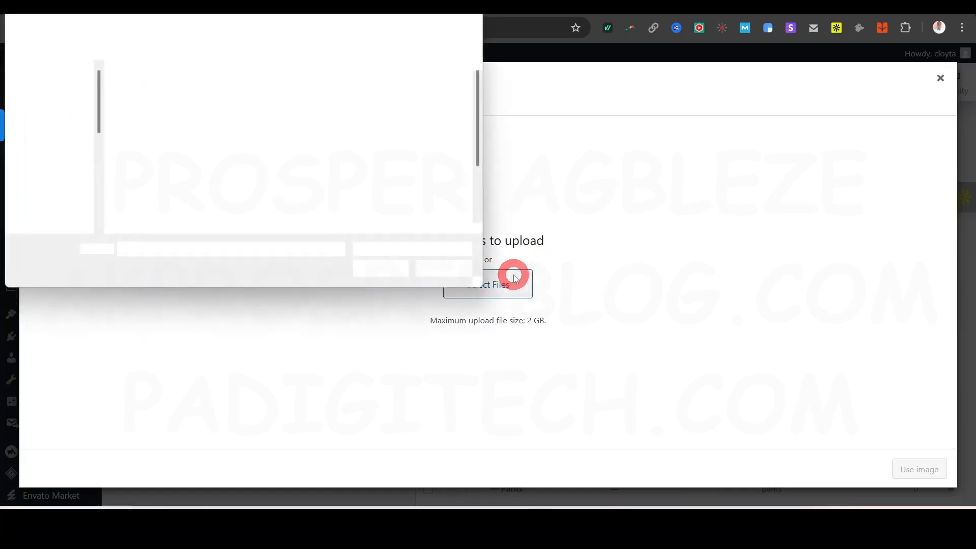
key(Escape)
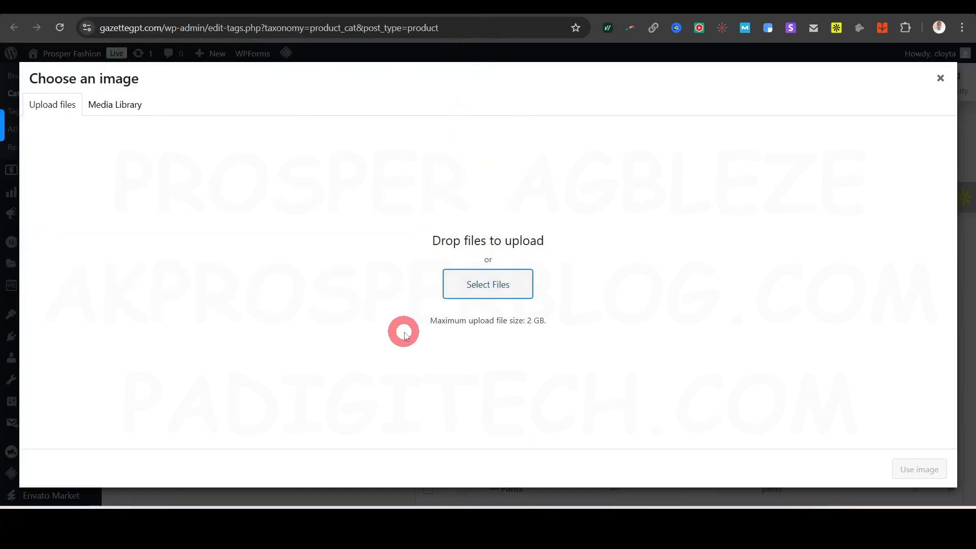
click(122, 104)
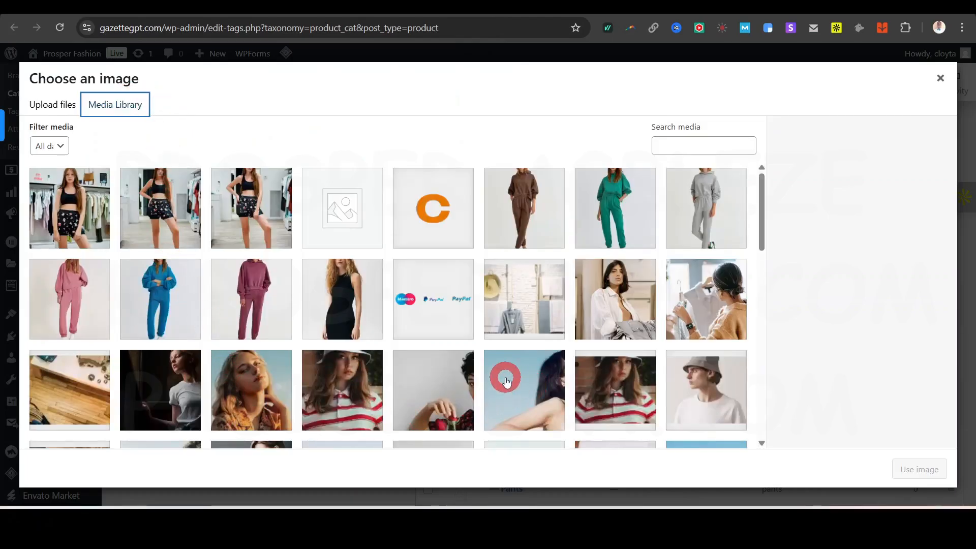
scroll(501, 377, down, 3)
scroll(500, 377, down, 2)
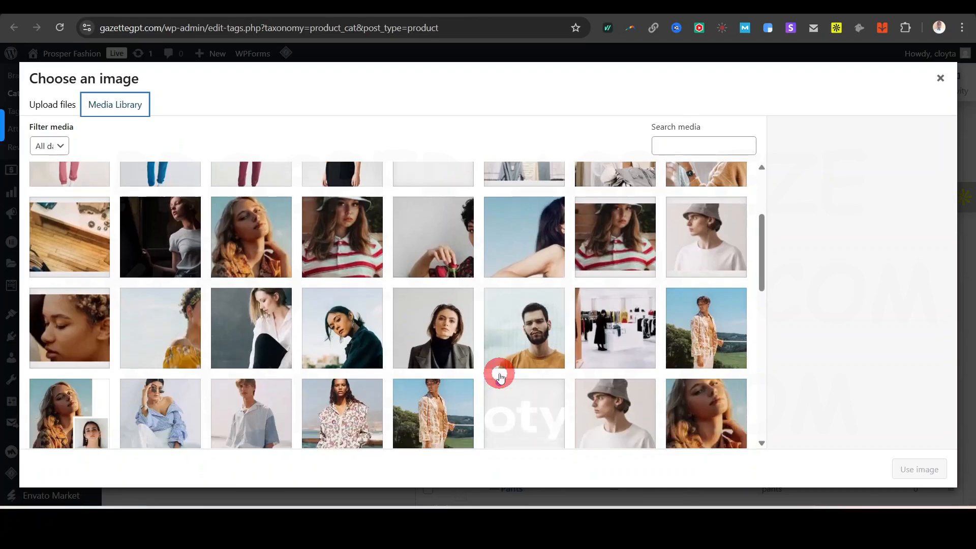
scroll(428, 432, down, 2)
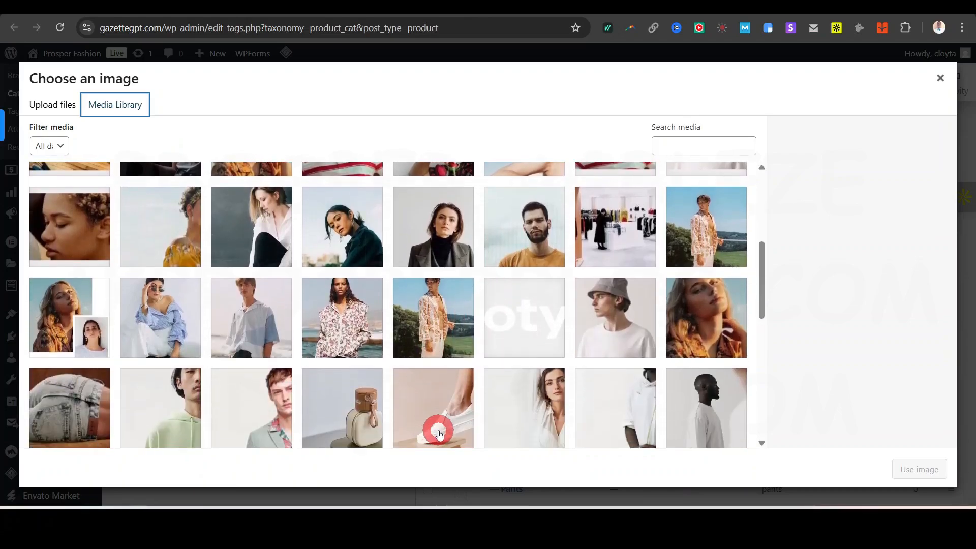
scroll(457, 430, down, 1)
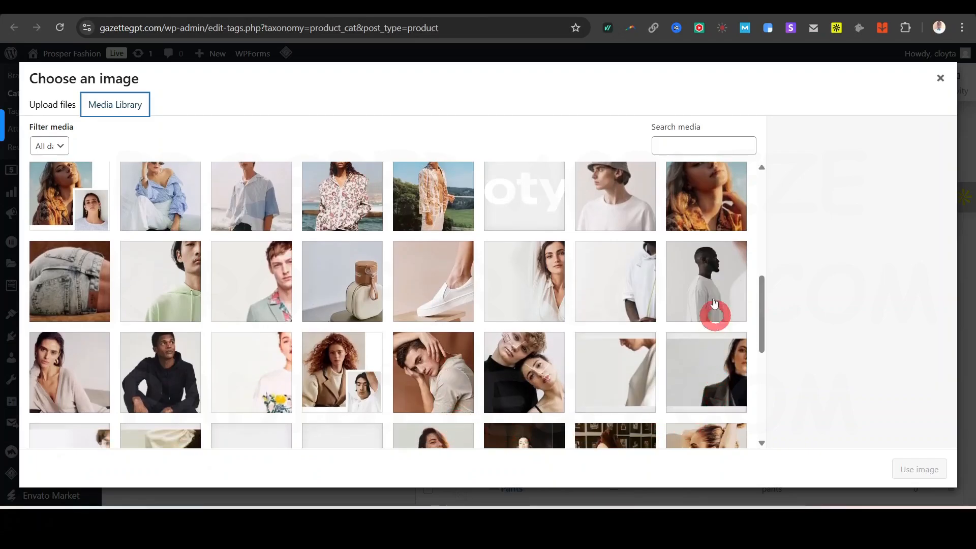
click(639, 204)
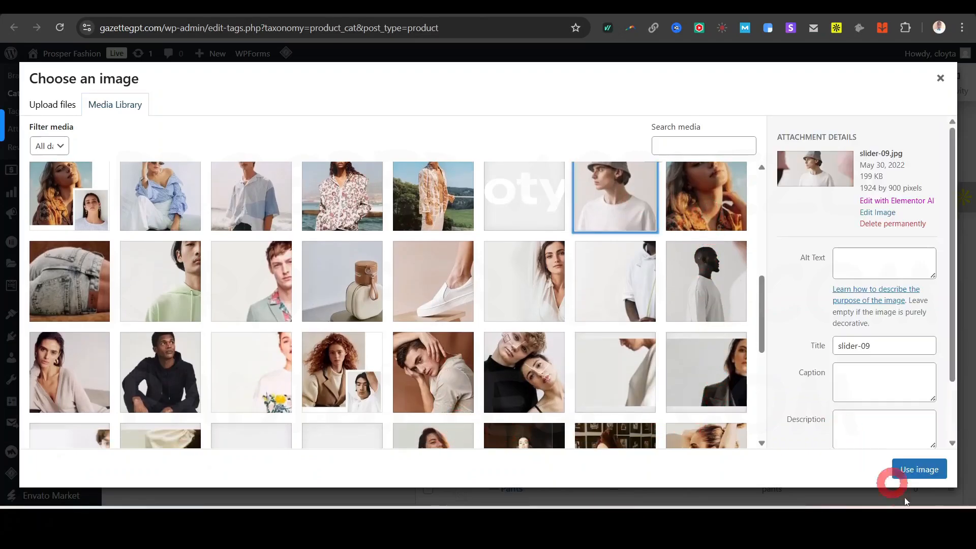
click(920, 469)
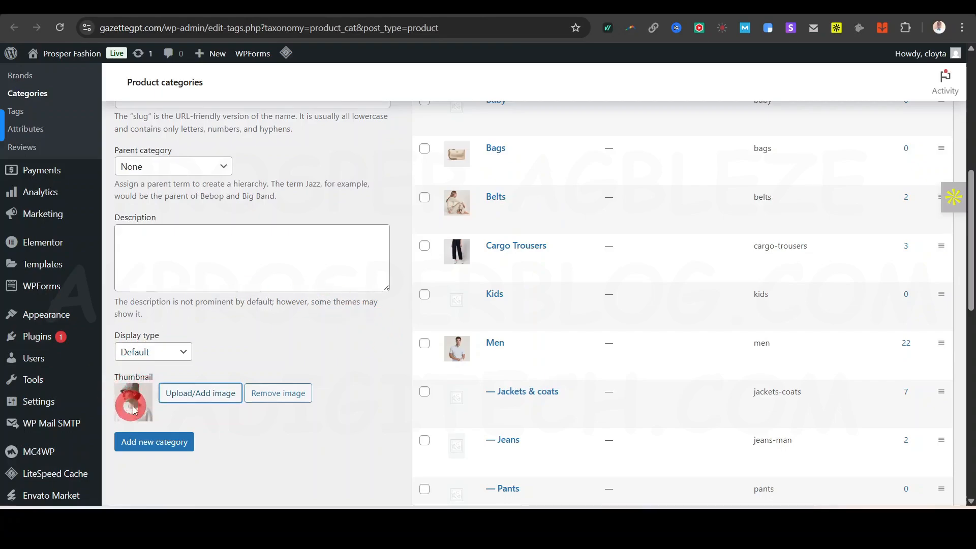
- Add the new SweartShirt category with no parent and the default display type, and check it in the category list
scroll(382, 391, up, 1)
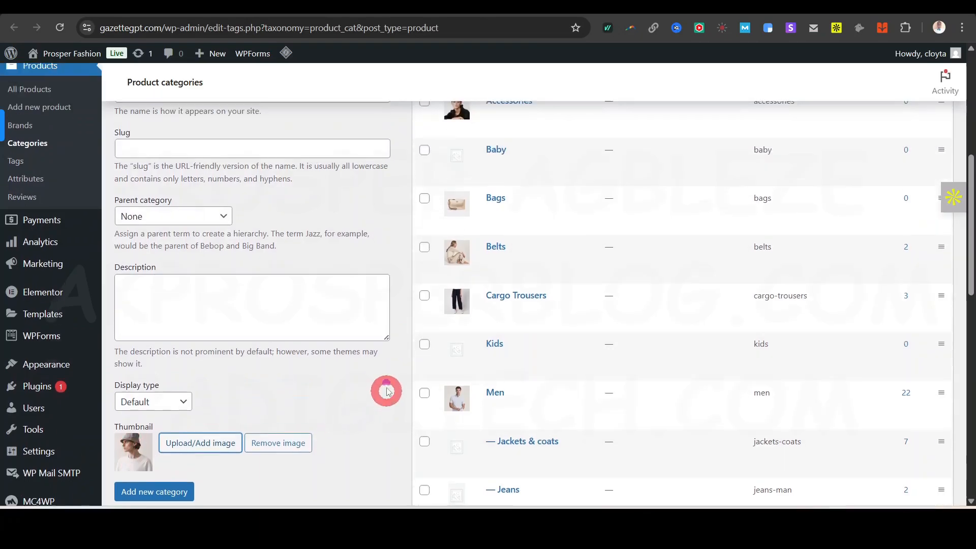
scroll(348, 366, down, 2)
click(159, 381)
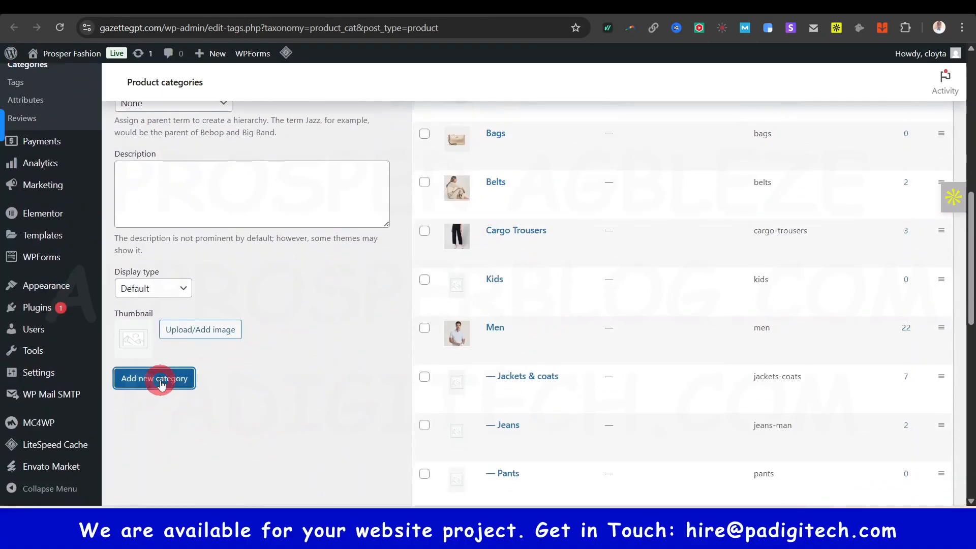
scroll(275, 385, up, 6)
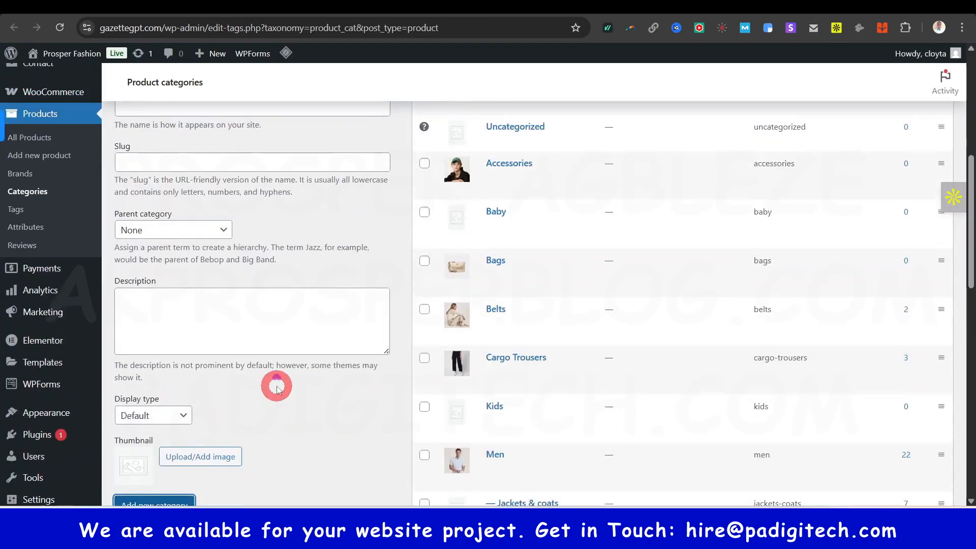
scroll(483, 377, down, 7)
scroll(497, 356, up, 6)
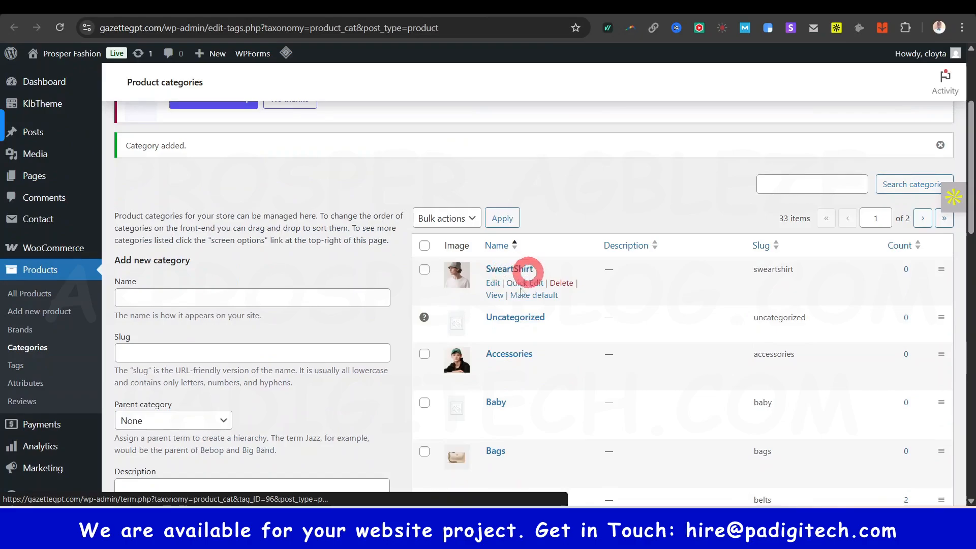
- Open the product tags page and examine the new tag form and the existing tags
click(16, 365)
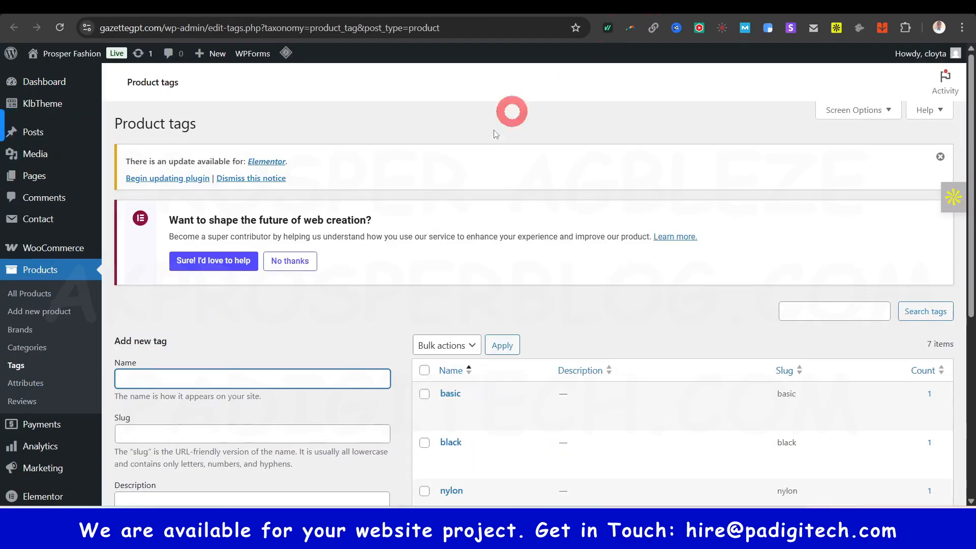
scroll(270, 325, down, 3)
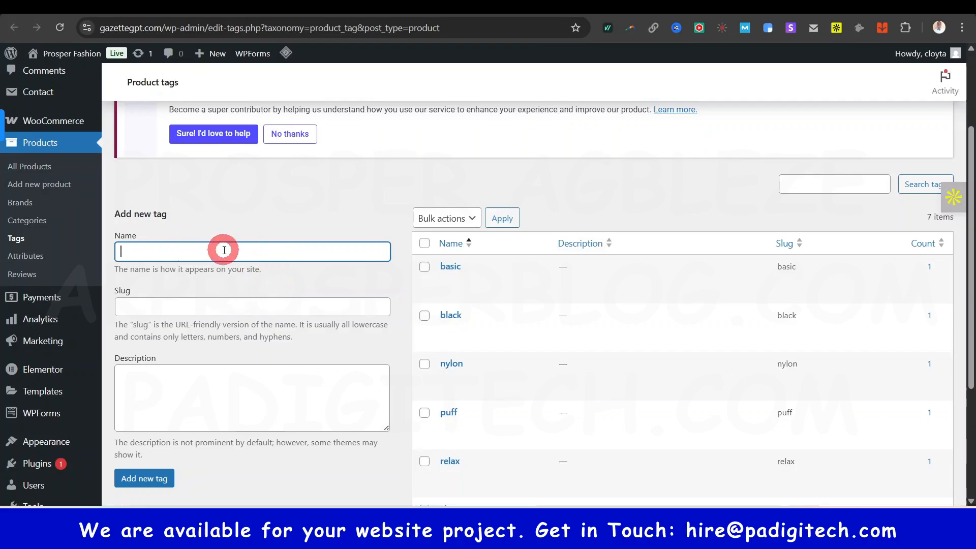
scroll(488, 254, down, 1)
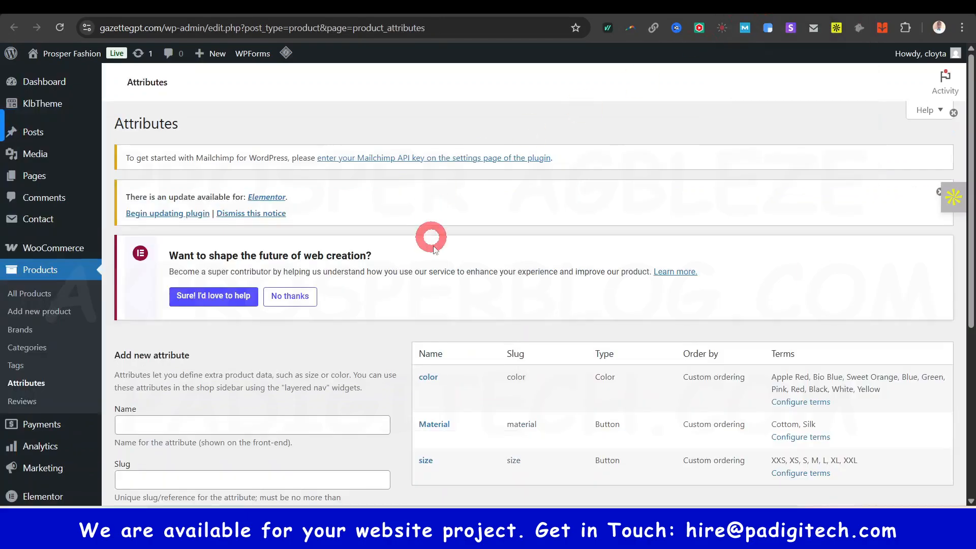
- Add a new product attribute named Length with the Select type and custom ordering
scroll(432, 248, down, 1)
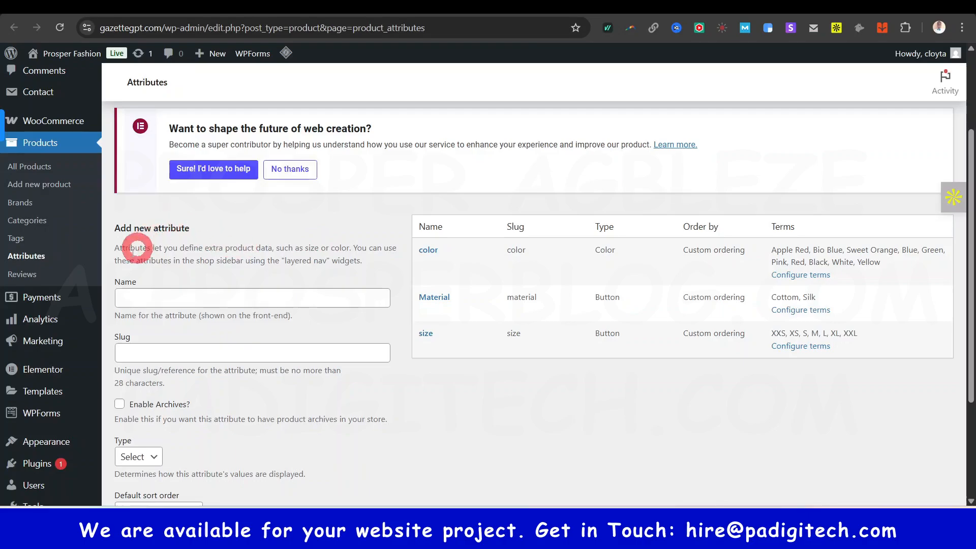
triple_click(164, 251)
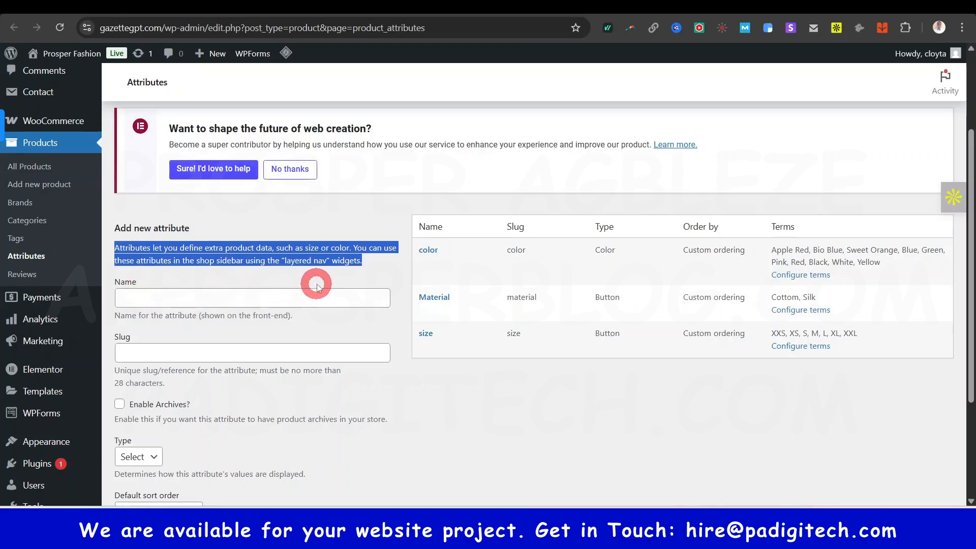
click(429, 406)
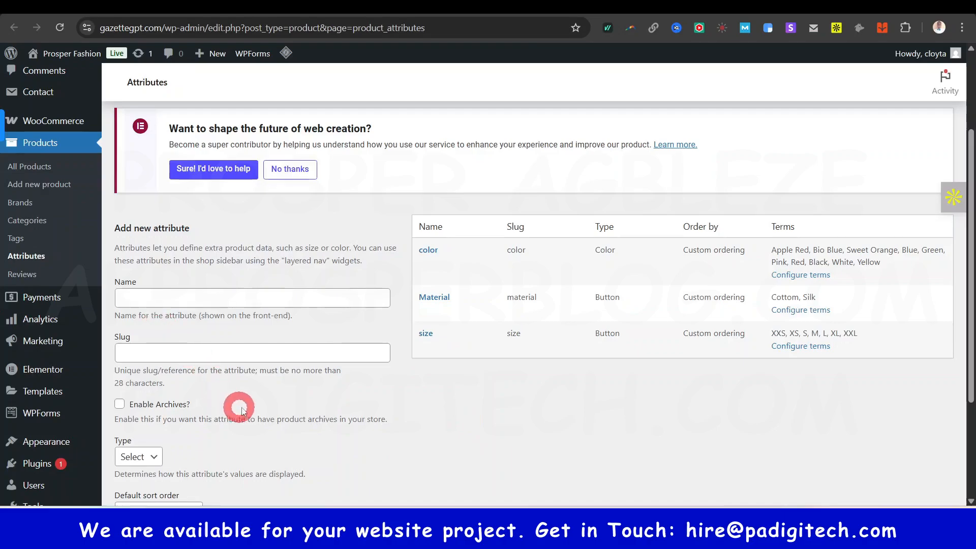
click(269, 300)
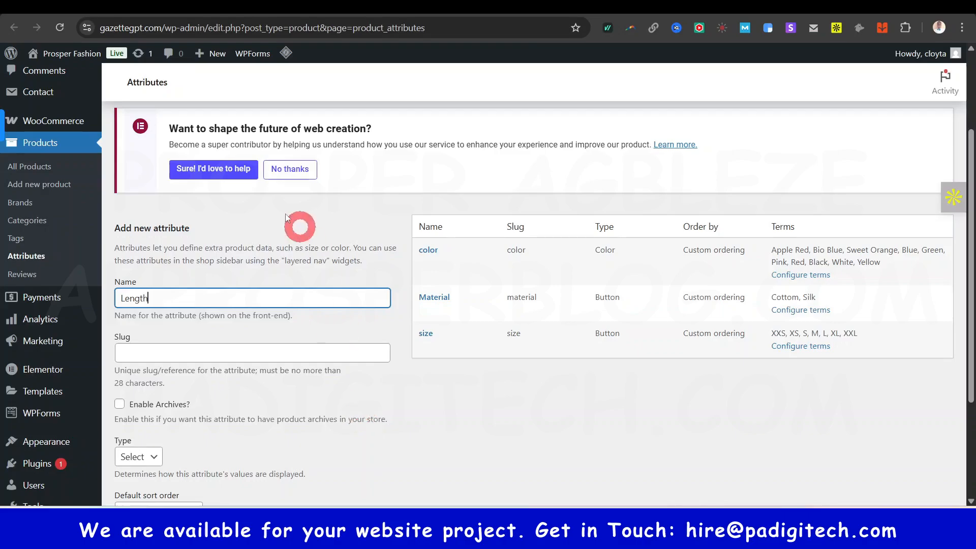
scroll(302, 335, down, 3)
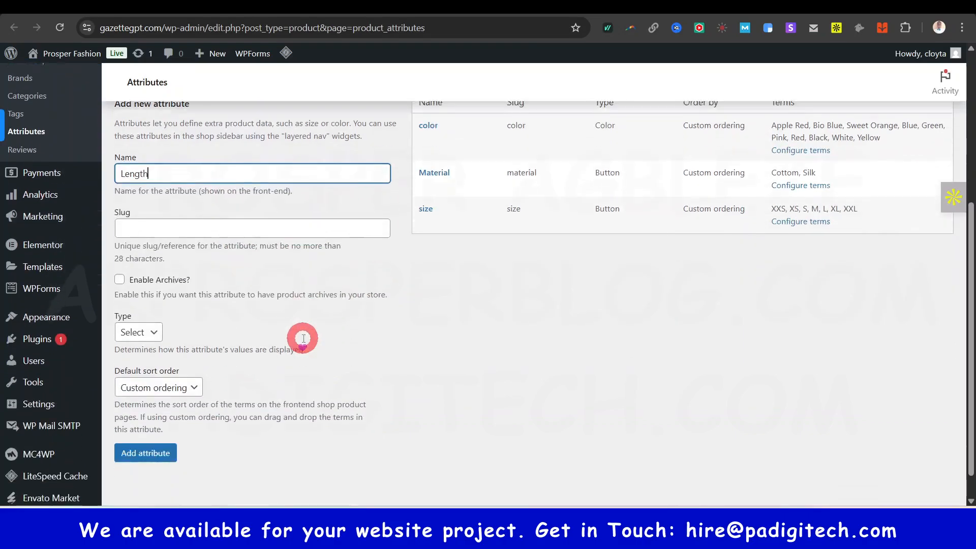
click(154, 454)
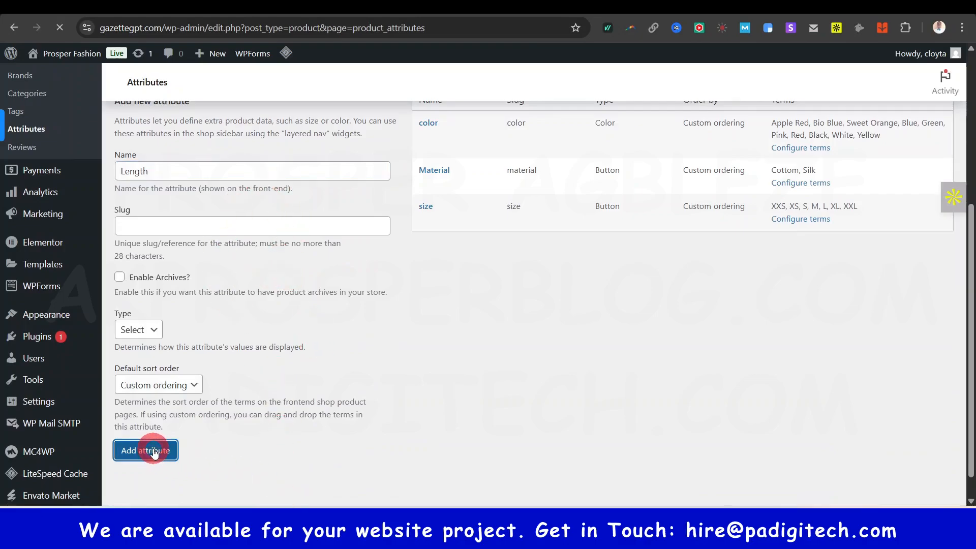
- Open the term configuration of the Length attribute and add the term 5 inches
scroll(305, 395, down, 3)
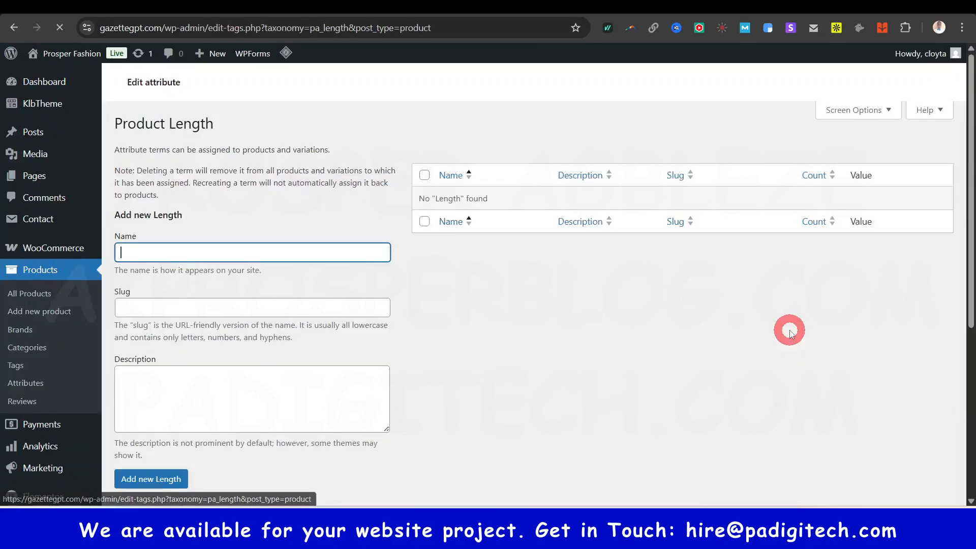
scroll(330, 372, down, 2)
scroll(330, 373, down, 1)
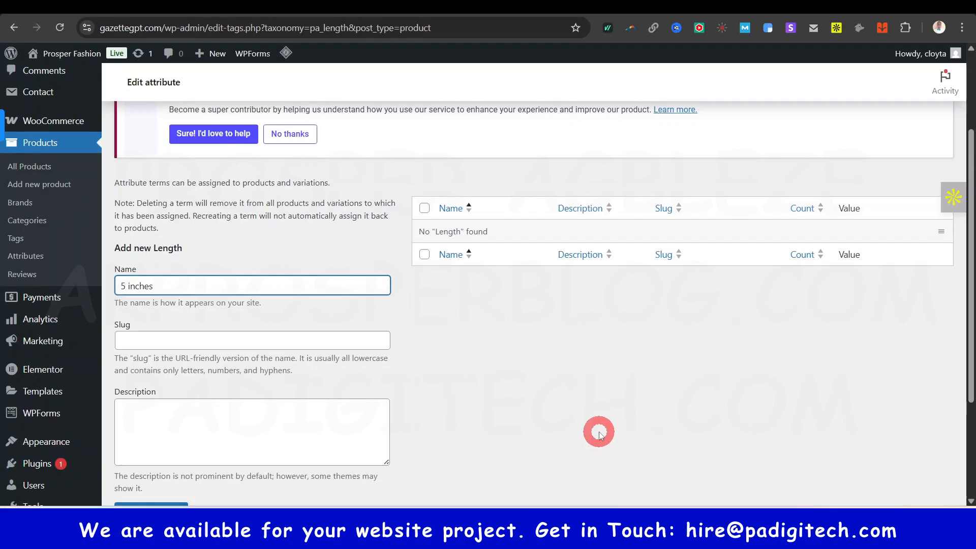
scroll(427, 345, down, 3)
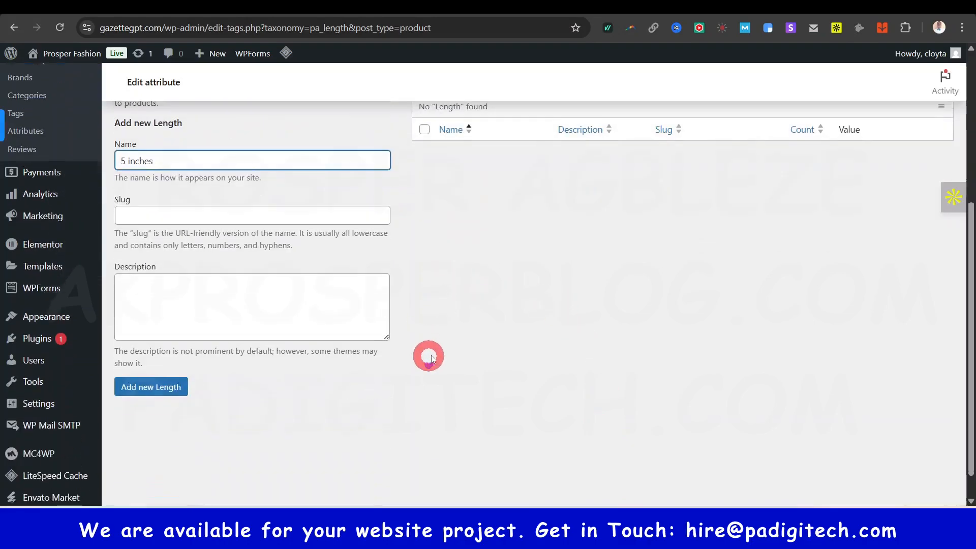
click(151, 387)
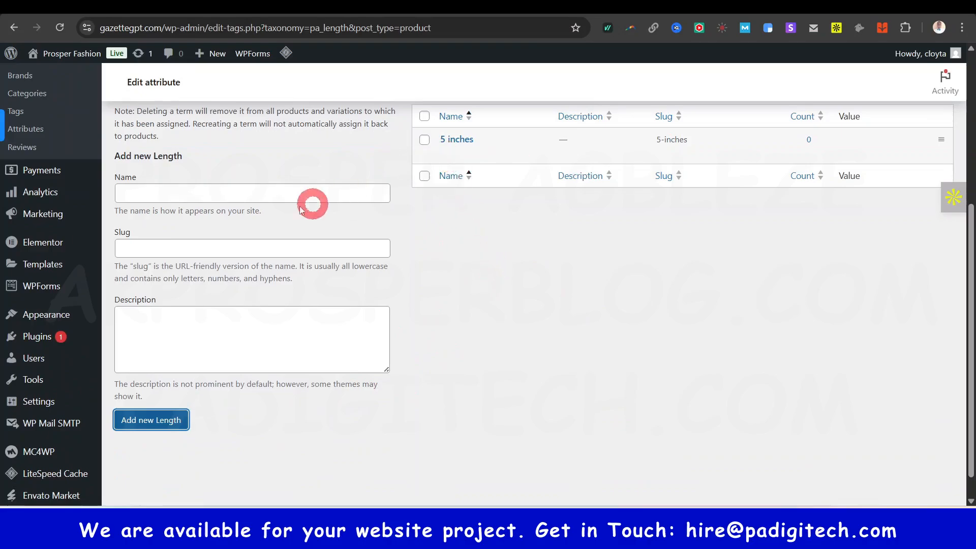
- Add 10 inches and 20 inches as further terms of the Length attribute
click(189, 193)
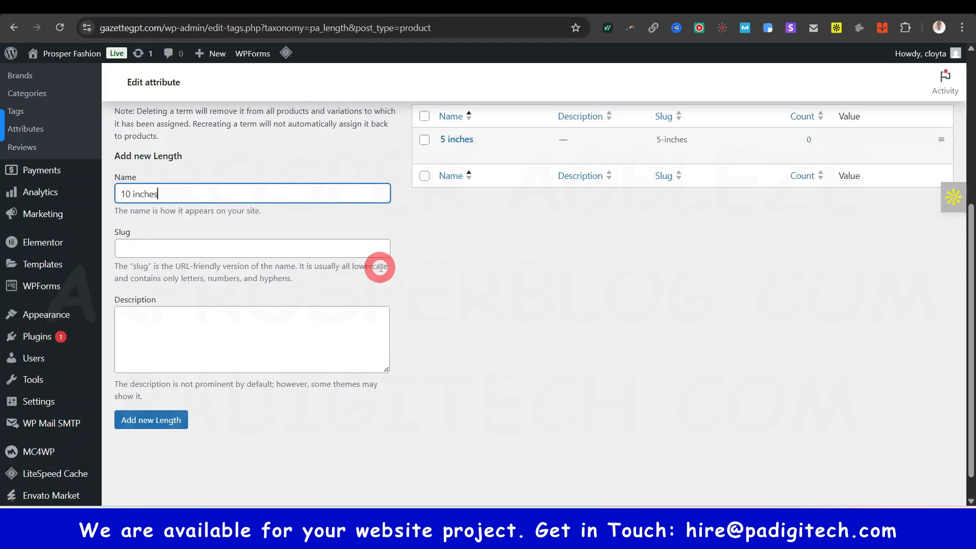
click(137, 422)
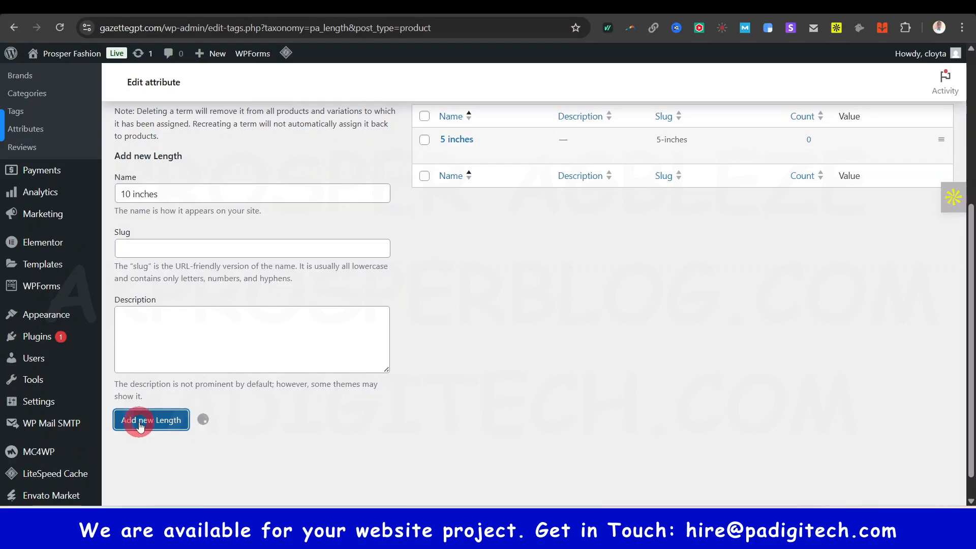
click(220, 193)
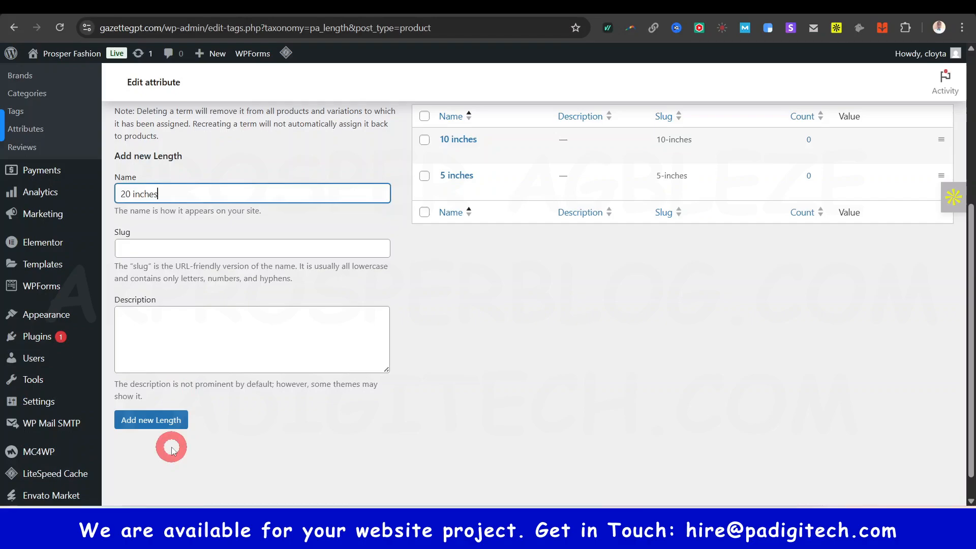
click(157, 421)
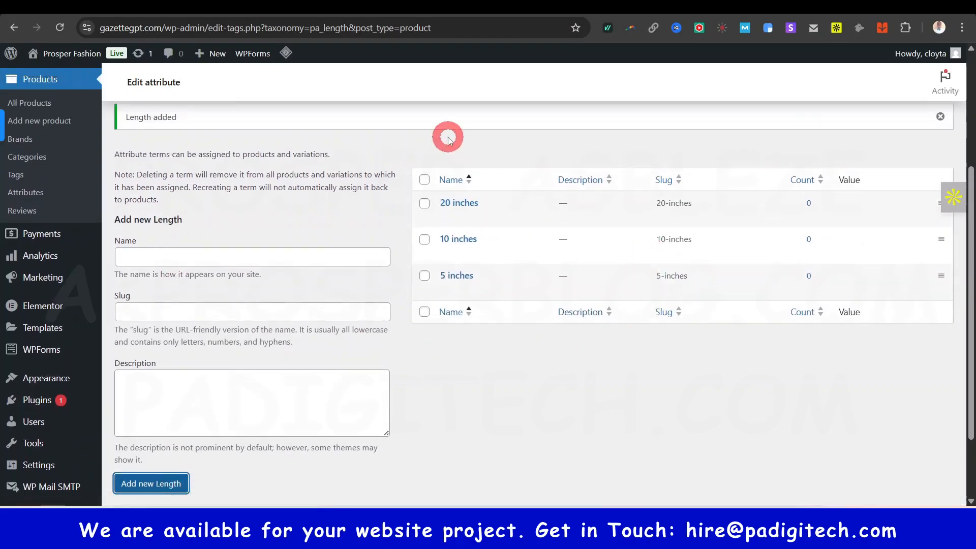
- Return to the attributes list and check the terms listed for the Length attribute
scroll(32, 178, up, 1)
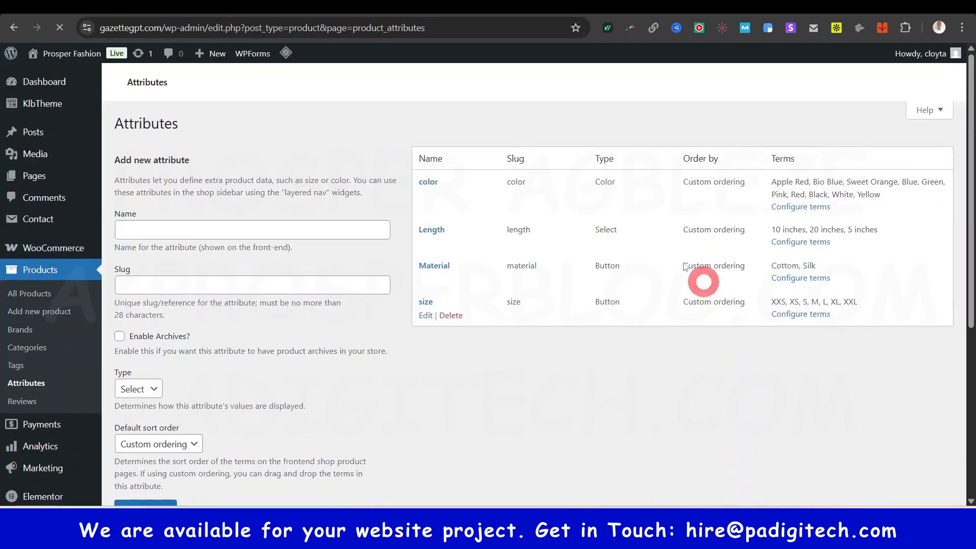
scroll(473, 346, down, 2)
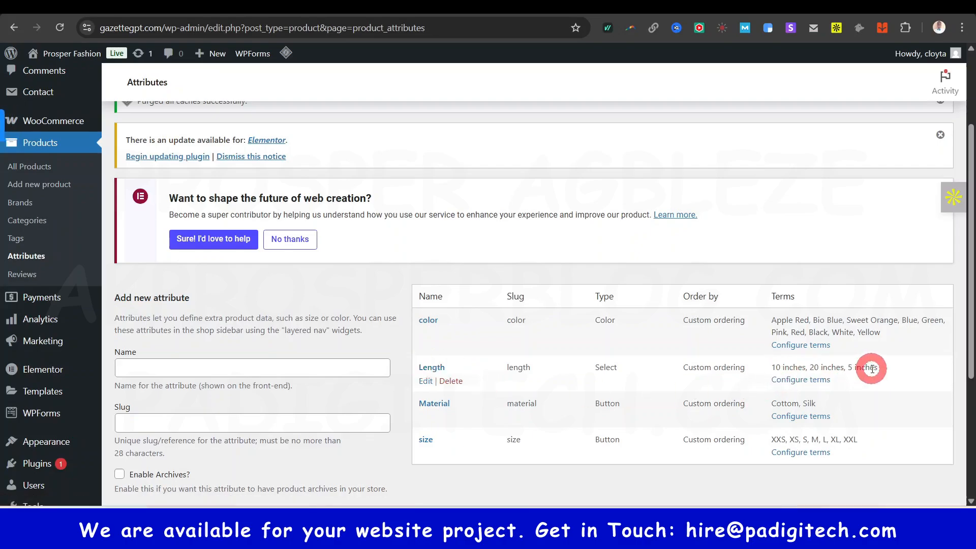
scroll(833, 370, down, 1)
scroll(835, 370, down, 1)
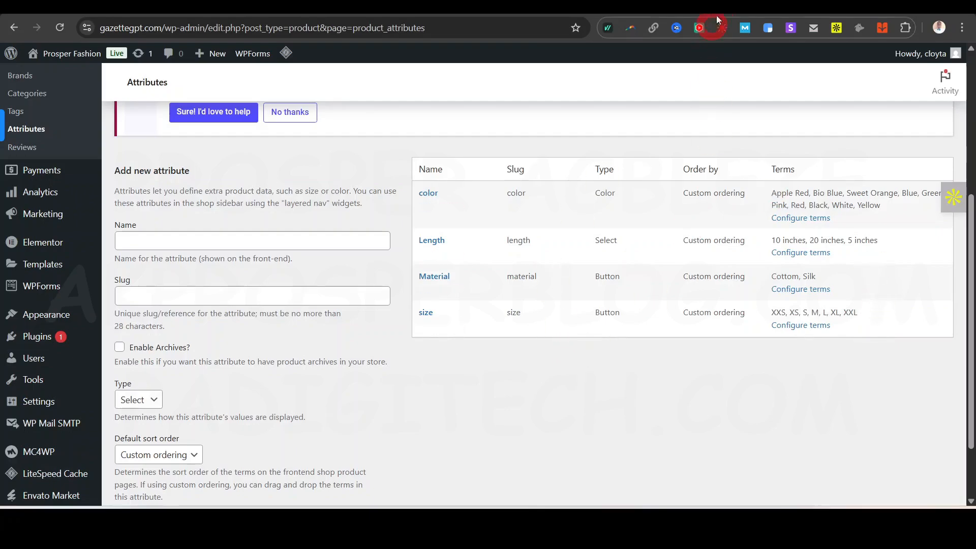
- Start a new product and bring its name and description fields into view
scroll(72, 384, up, 4)
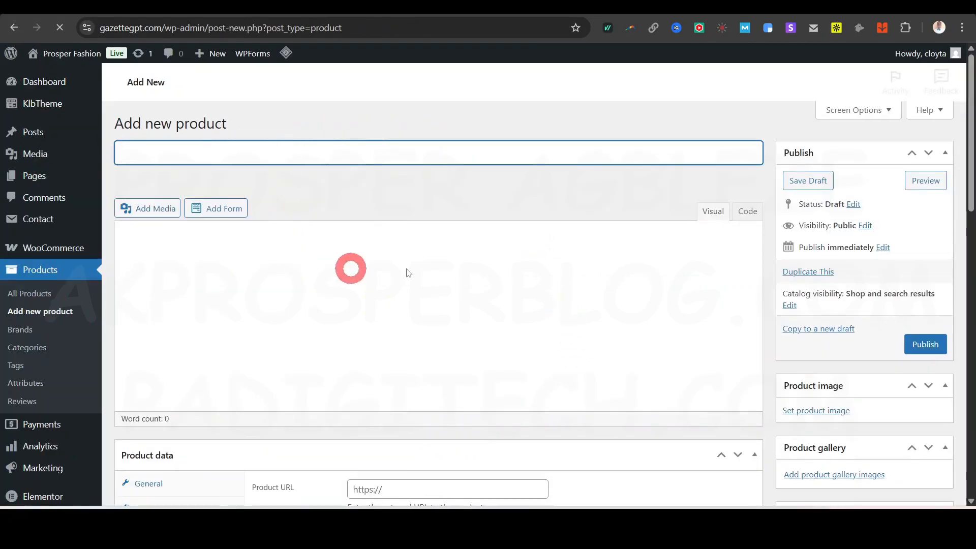
scroll(395, 334, down, 2)
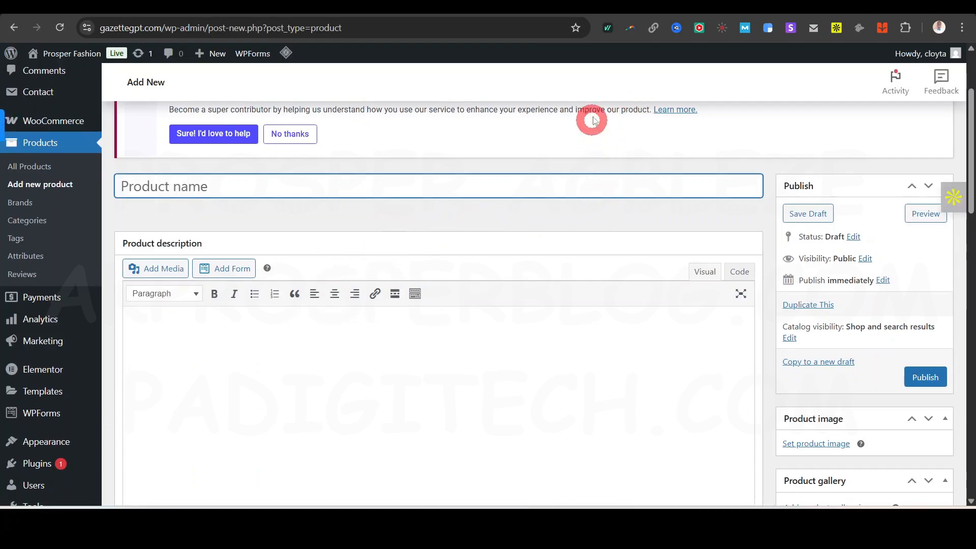
click(782, 11)
click(446, 13)
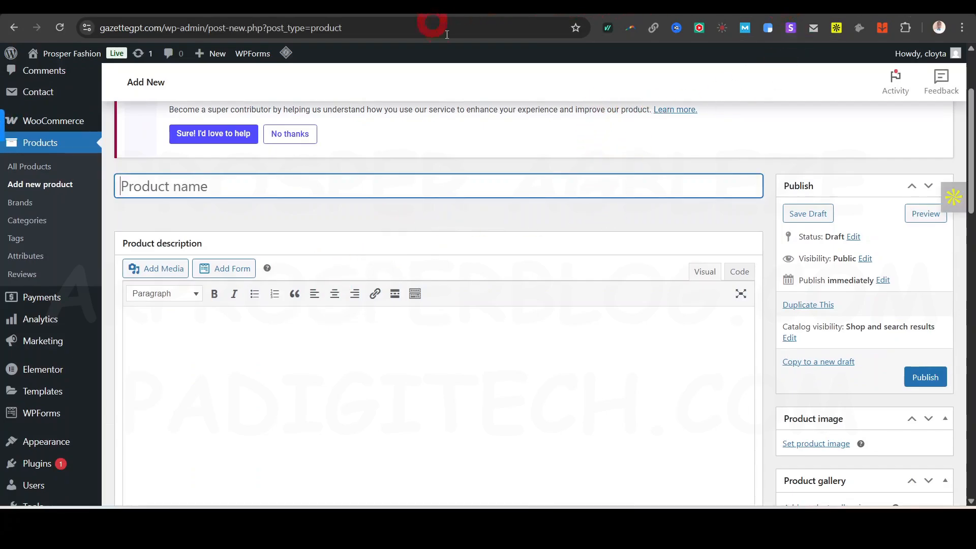
- Open the store page of Basic Colored Sweatpants With Elastic Hems from the product list in a separate tab
click(441, 8)
mouse_move(264, 288)
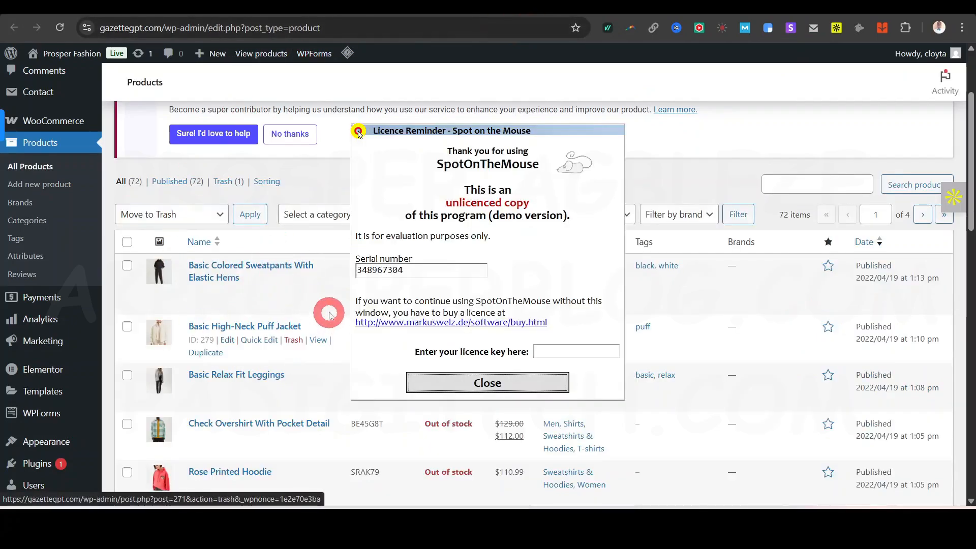
click(499, 385)
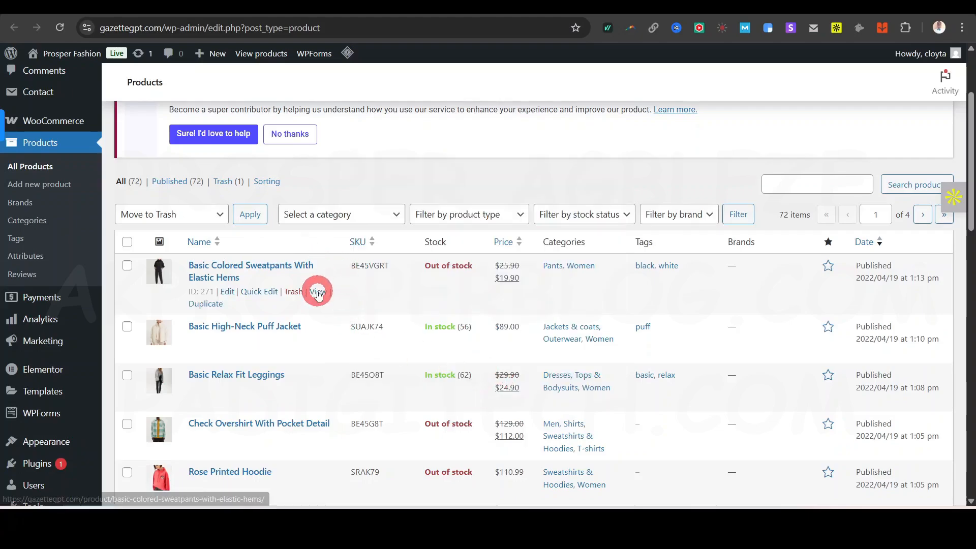
ctrl+click(318, 293)
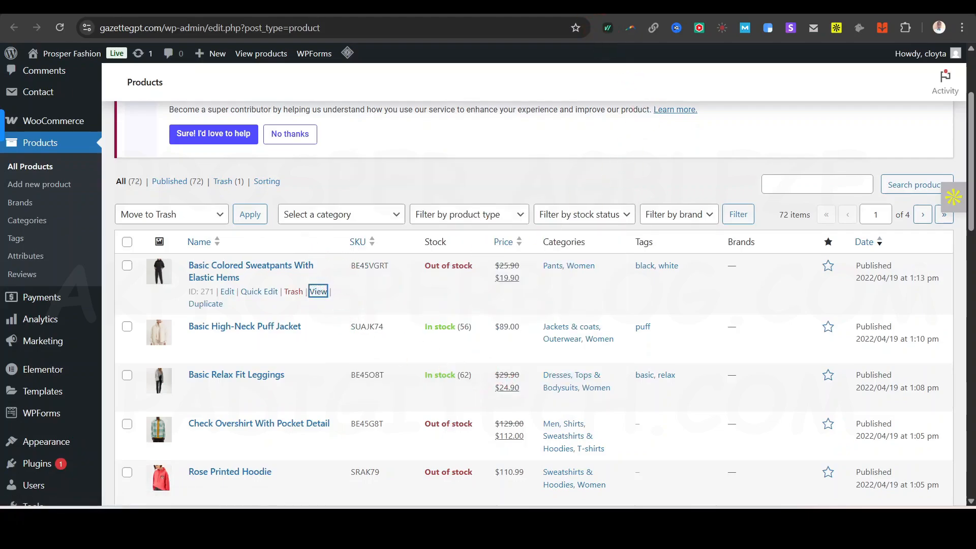
key(ctrl+Tab)
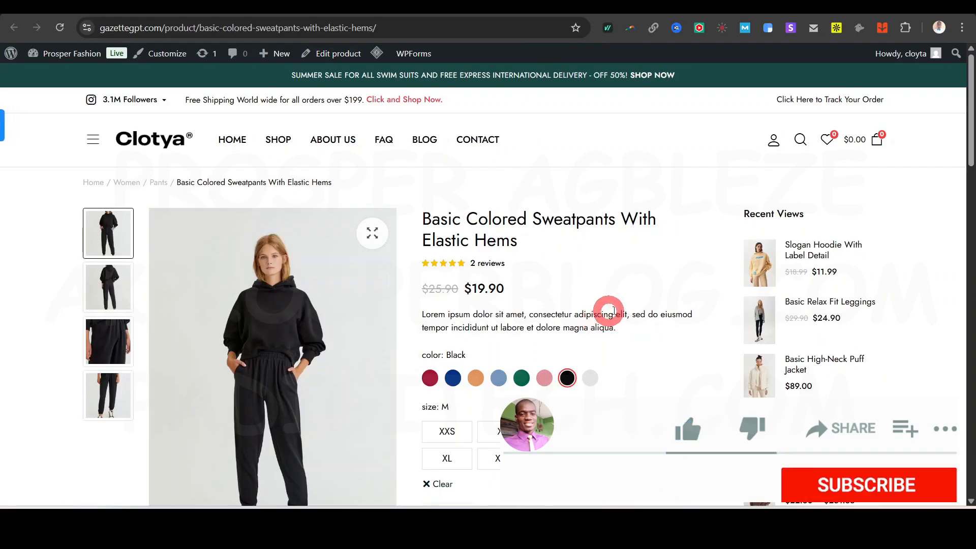
- Examine the sweatpants' store page, including its price, color and size options, SKU, categories and tags
scroll(645, 351, down, 3)
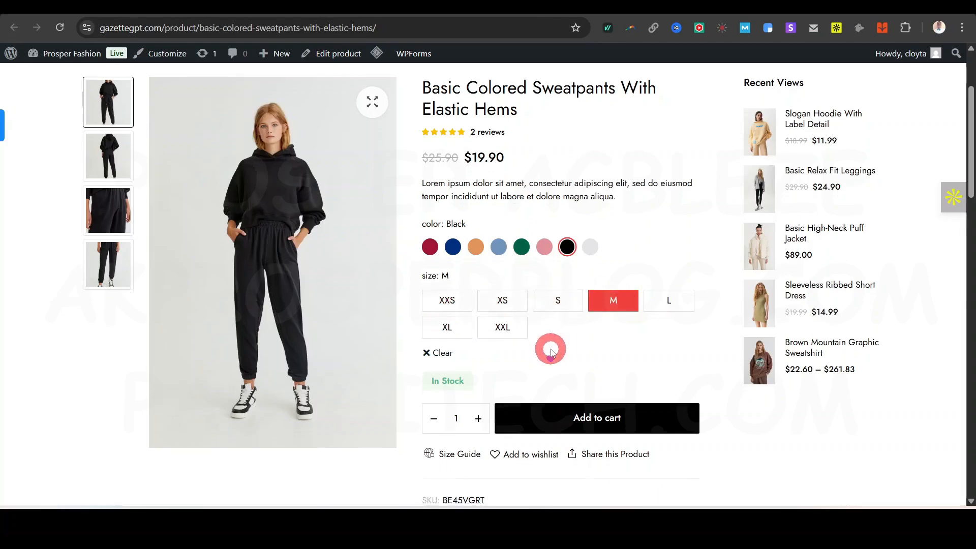
scroll(568, 386, down, 3)
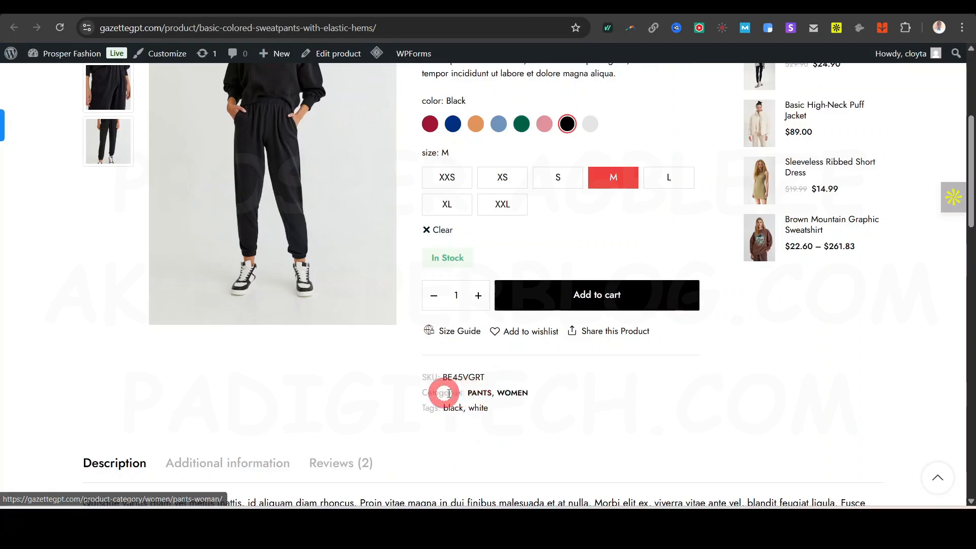
click(568, 407)
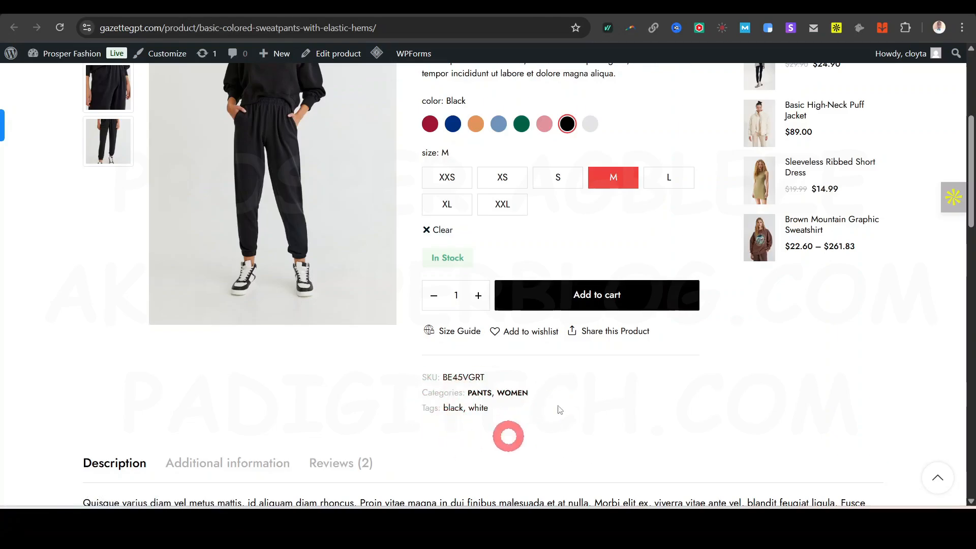
click(460, 7)
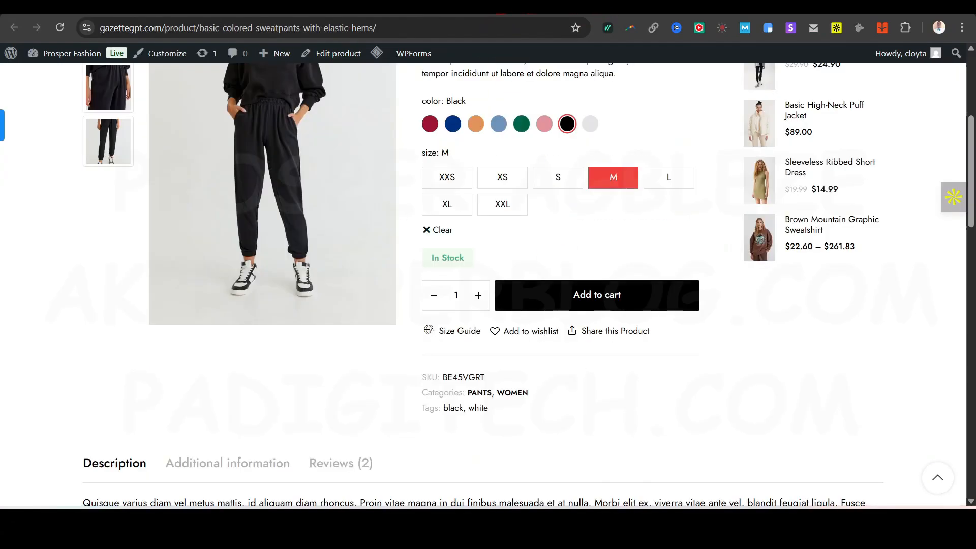
- Copy the sweatpants' title into the new product's name and change it to Black Colored Sweatpants With Elastic Hems
scroll(529, 137, up, 5)
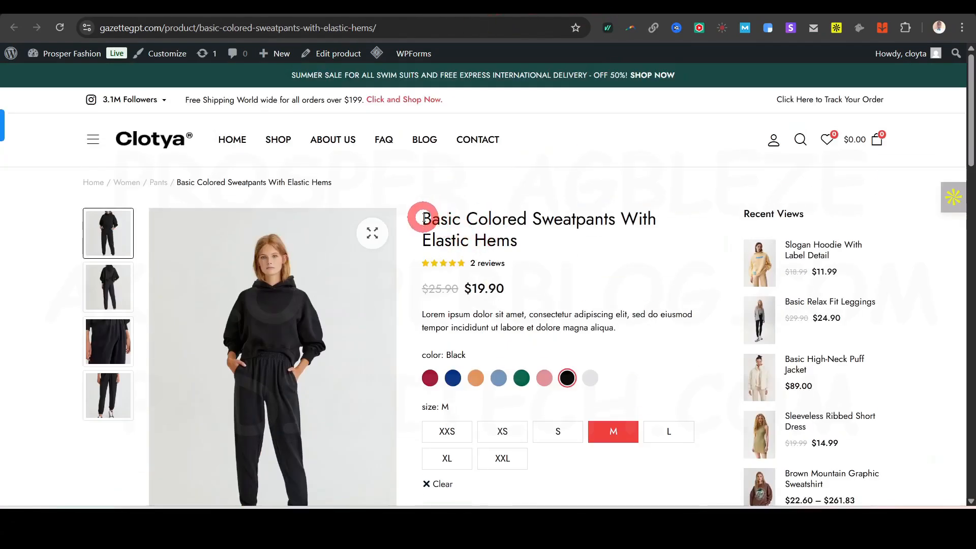
drag(423, 218, 503, 240)
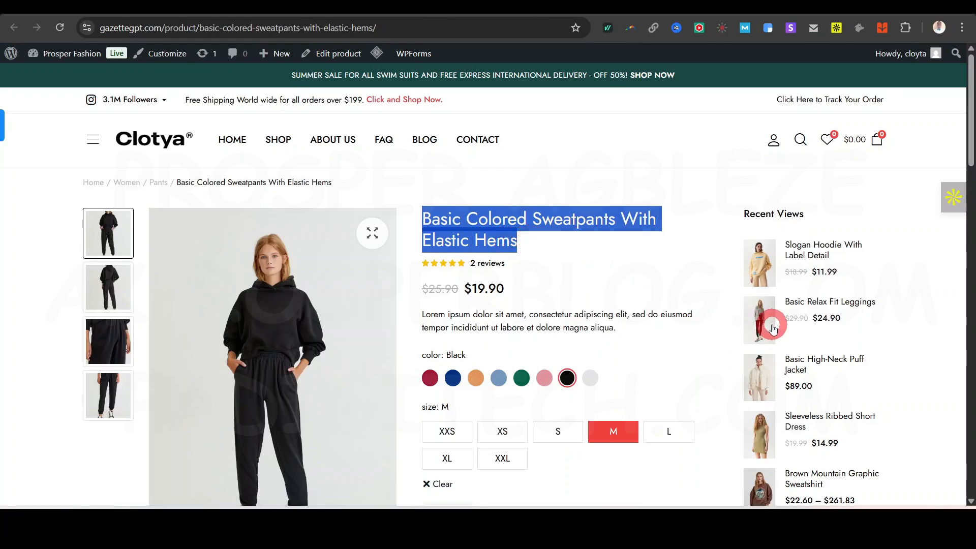
key(ctrl+c)
key(ctrl+Tab)
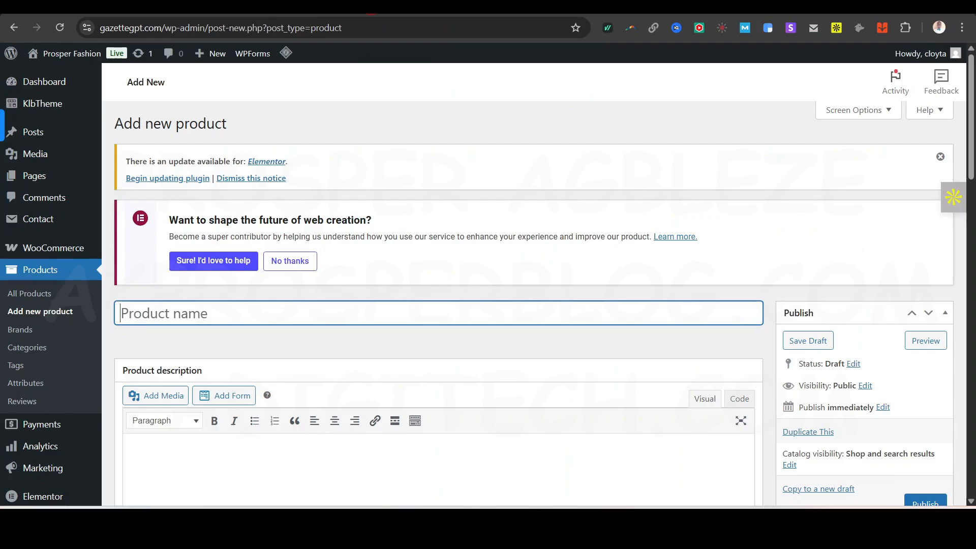
click(274, 312)
key(ctrl+v)
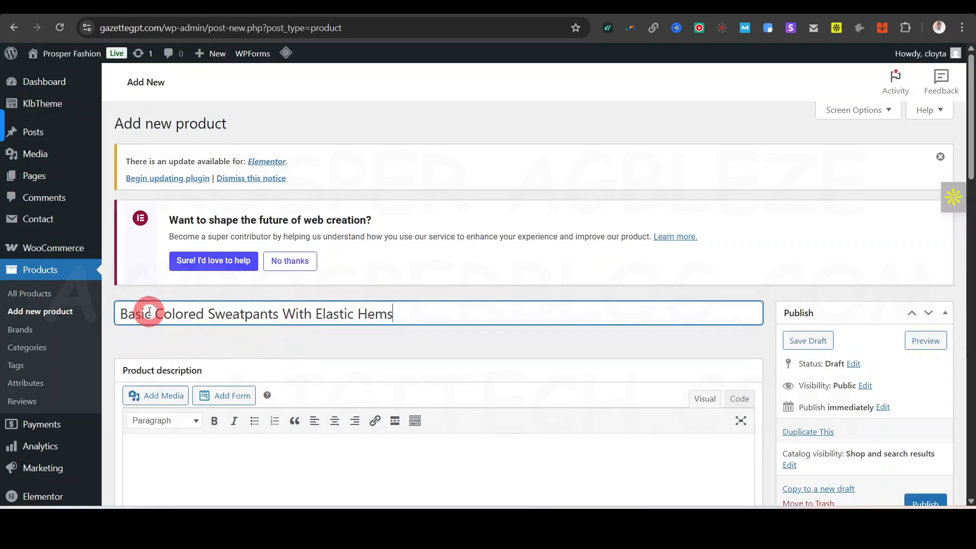
text(Black)
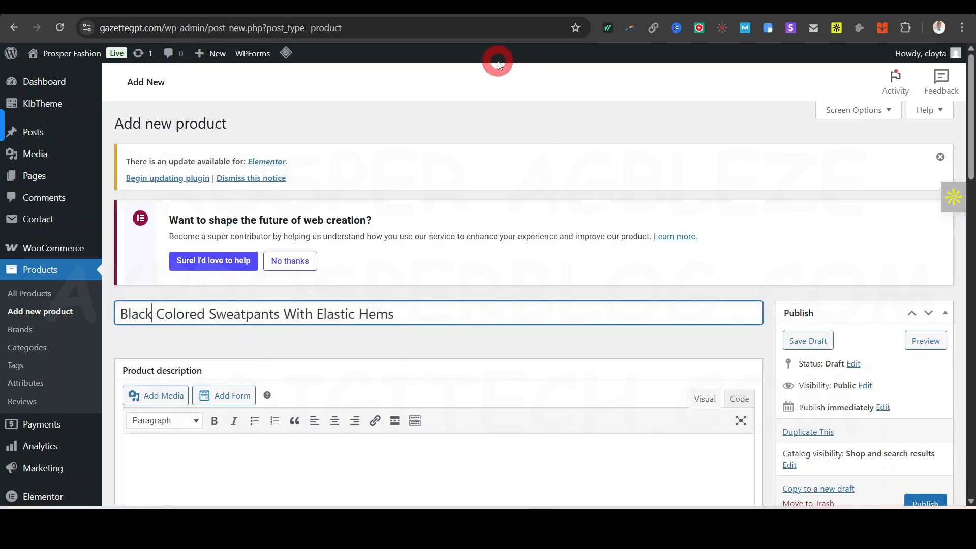
scroll(287, 308, down, 1)
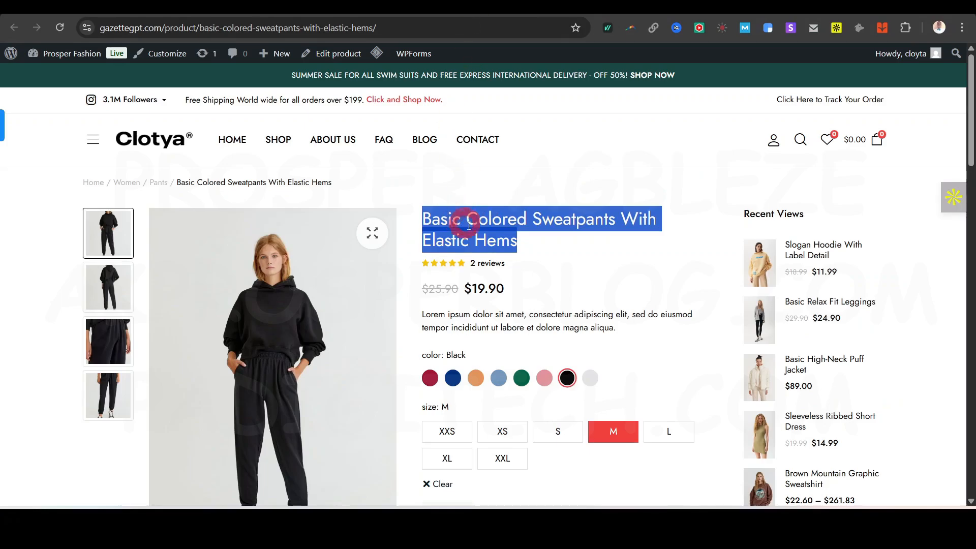
click(565, 226)
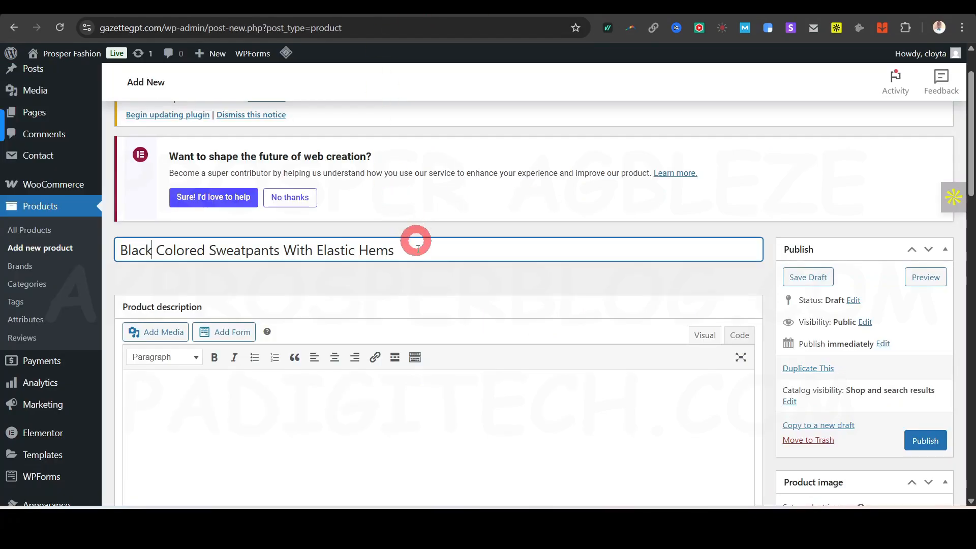
- Copy both description paragraphs from the original sweatpants' store page into the new product's description
scroll(414, 256, down, 3)
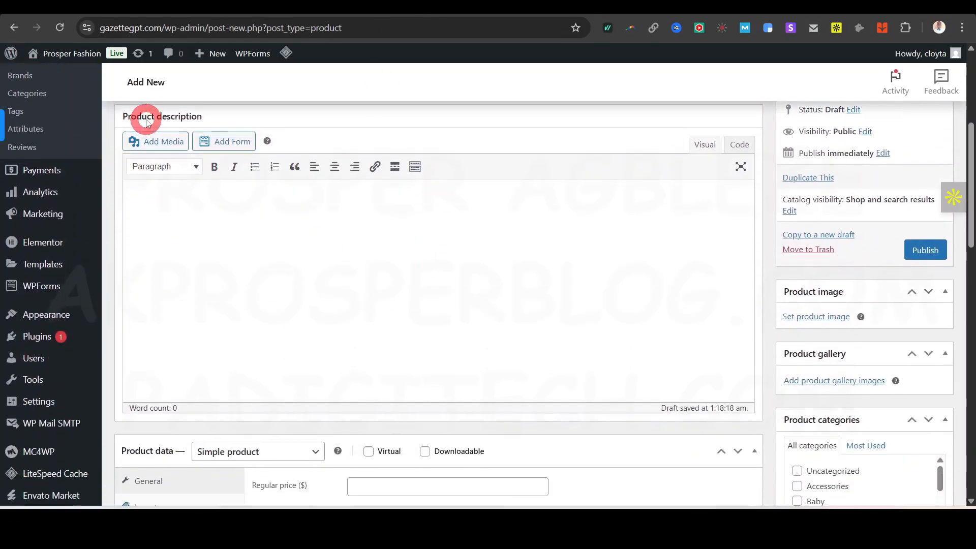
click(393, 276)
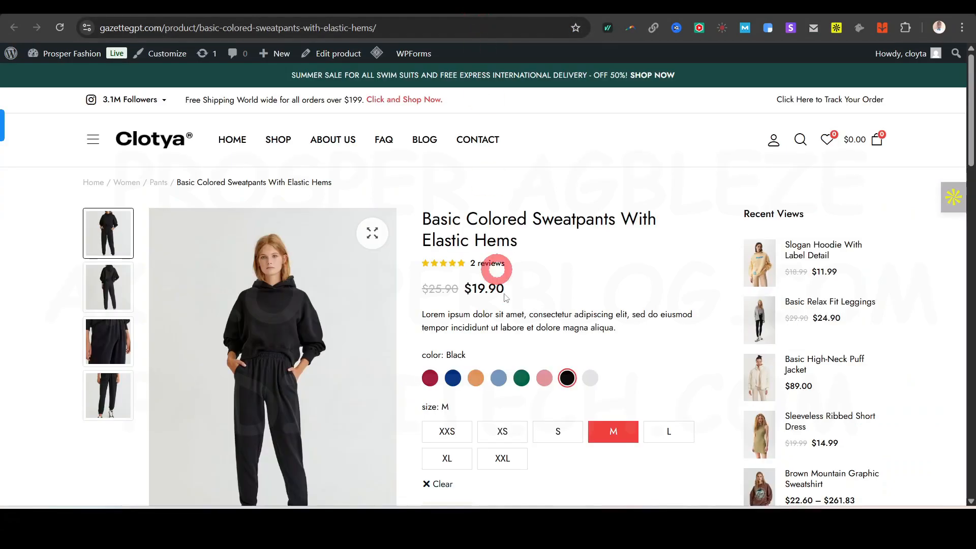
scroll(496, 270, down, 8)
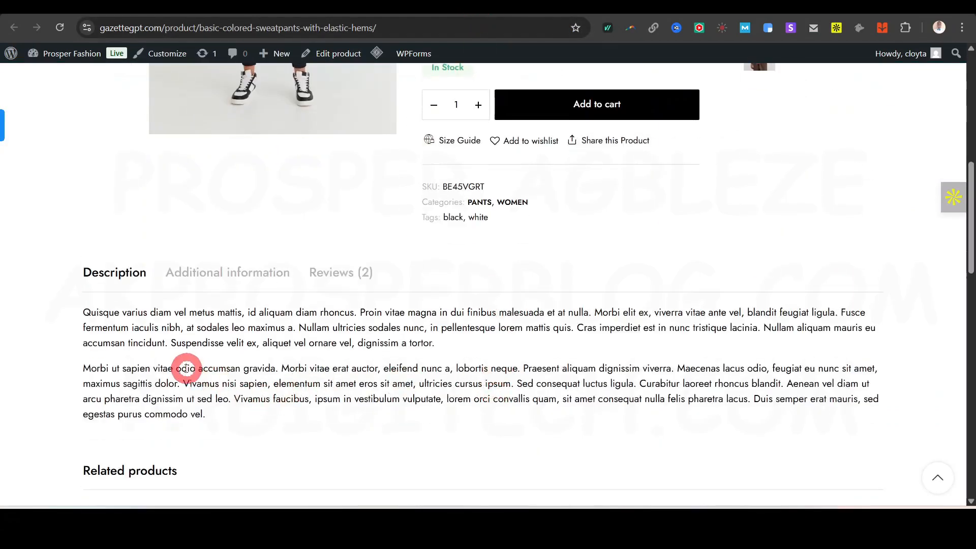
drag(83, 312, 220, 418)
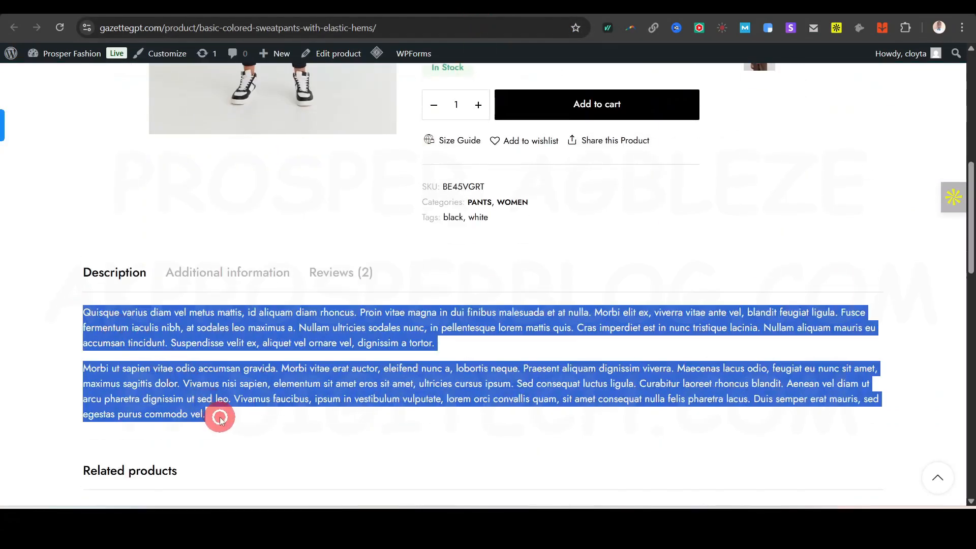
key(ctrl+c)
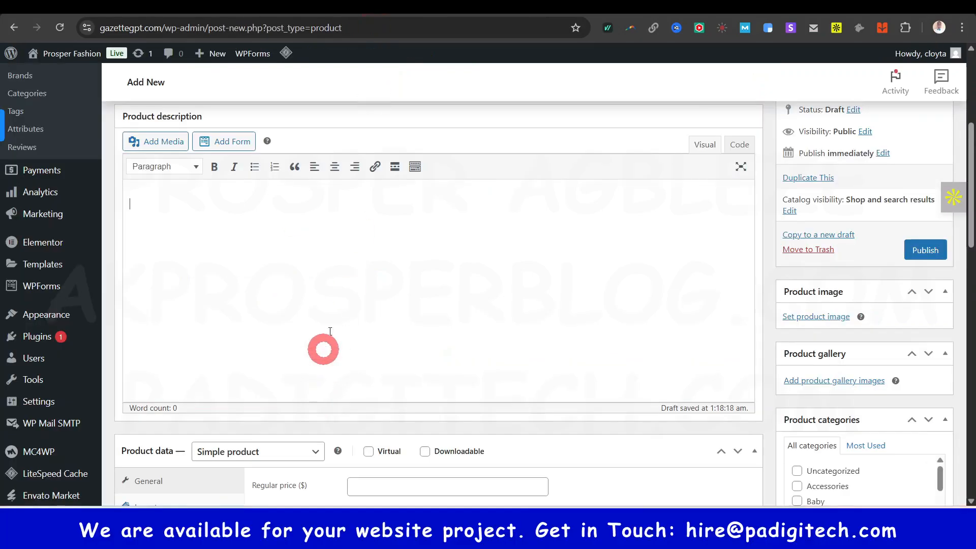
click(335, 312)
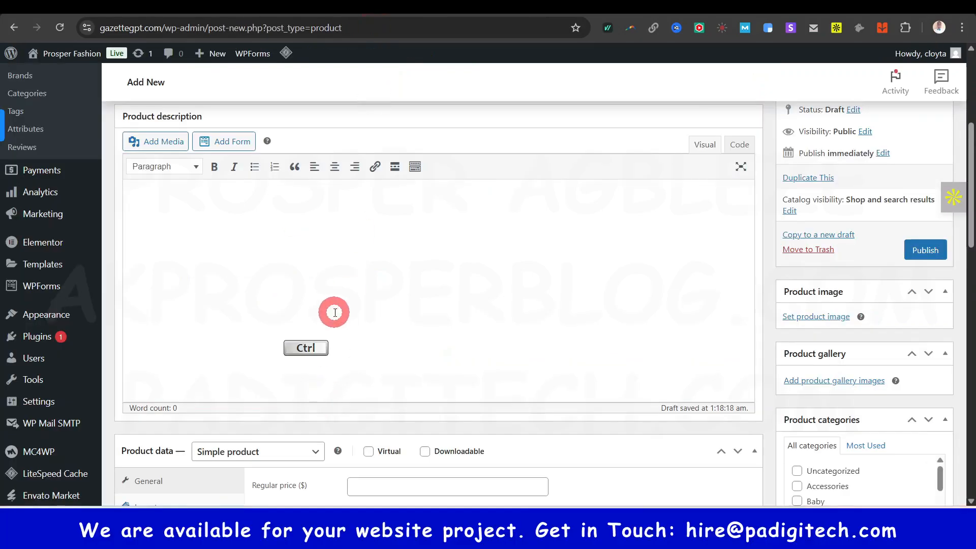
key(ctrl+v)
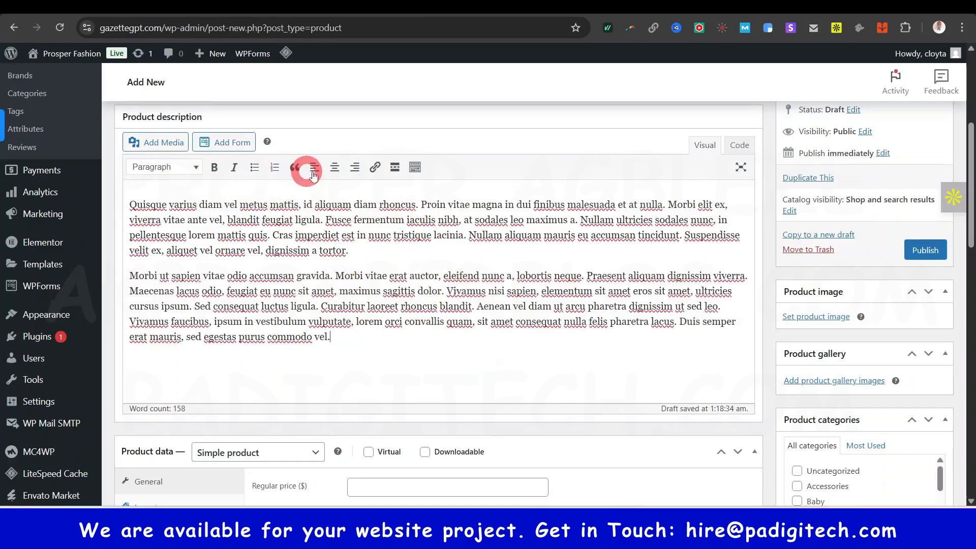
- Expand the description editor's formatting toolbar and recheck the original product's description on its store page
click(216, 169)
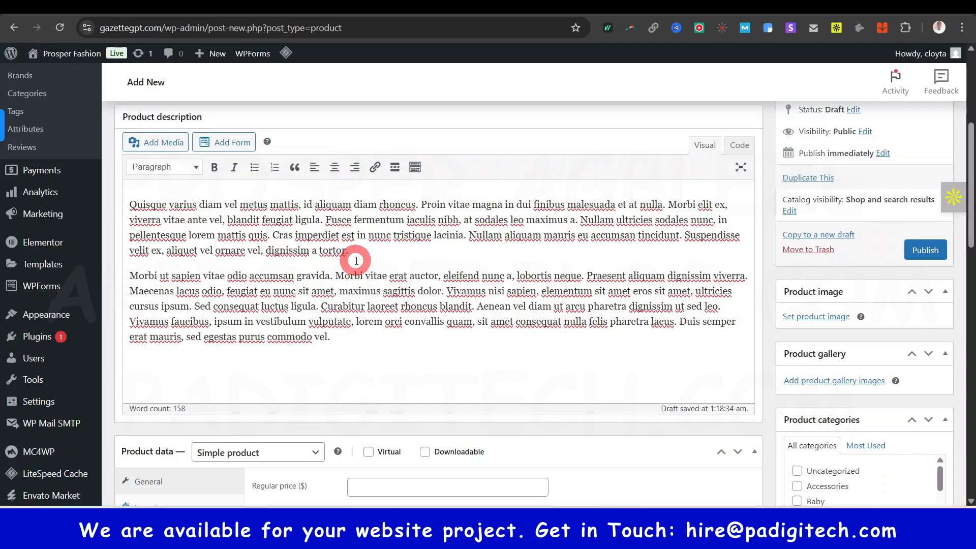
click(416, 167)
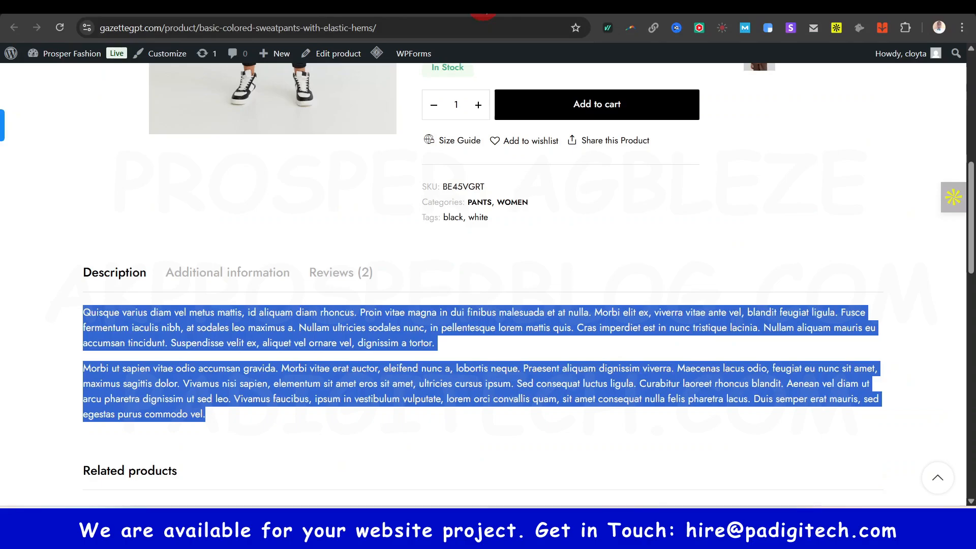
scroll(381, 375, down, 1)
click(329, 376)
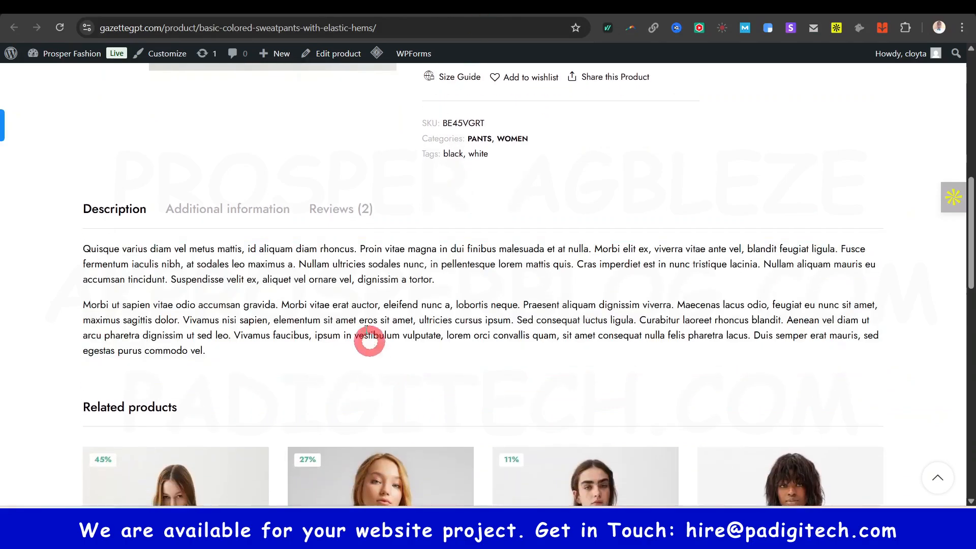
click(364, 12)
- Examine the available product types in the product data and keep Simple product
scroll(356, 255, down, 5)
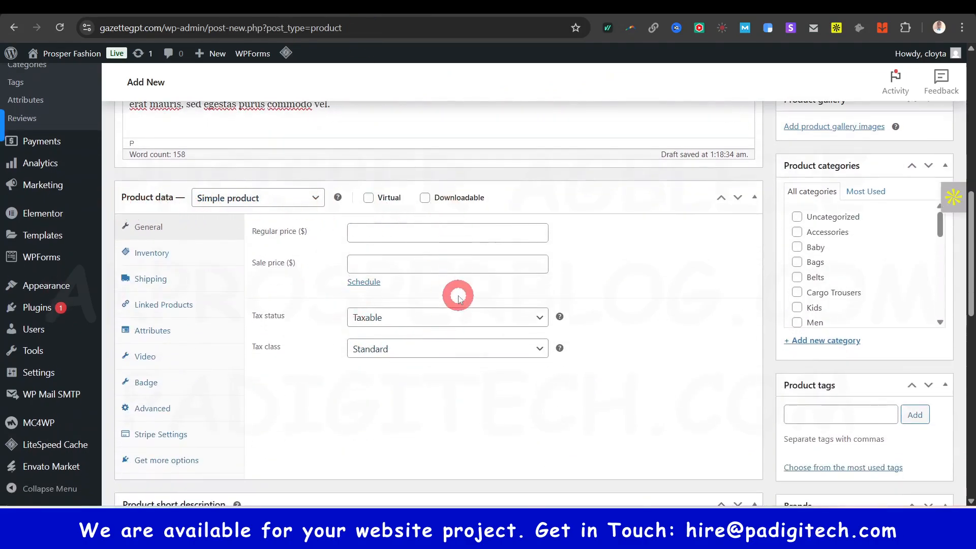
click(316, 200)
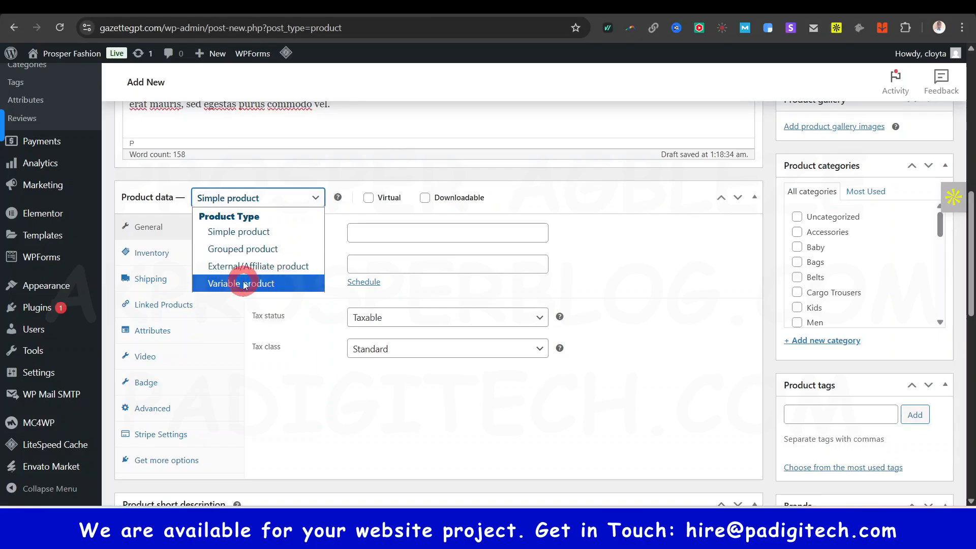
click(446, 450)
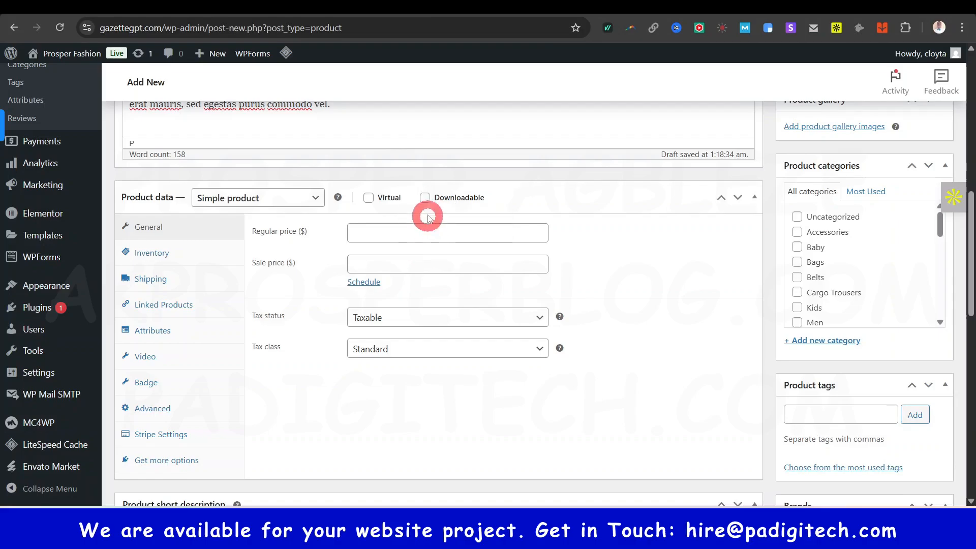
- Mark the product as Downloadable and examine its file, download limit and download expiry settings
click(426, 198)
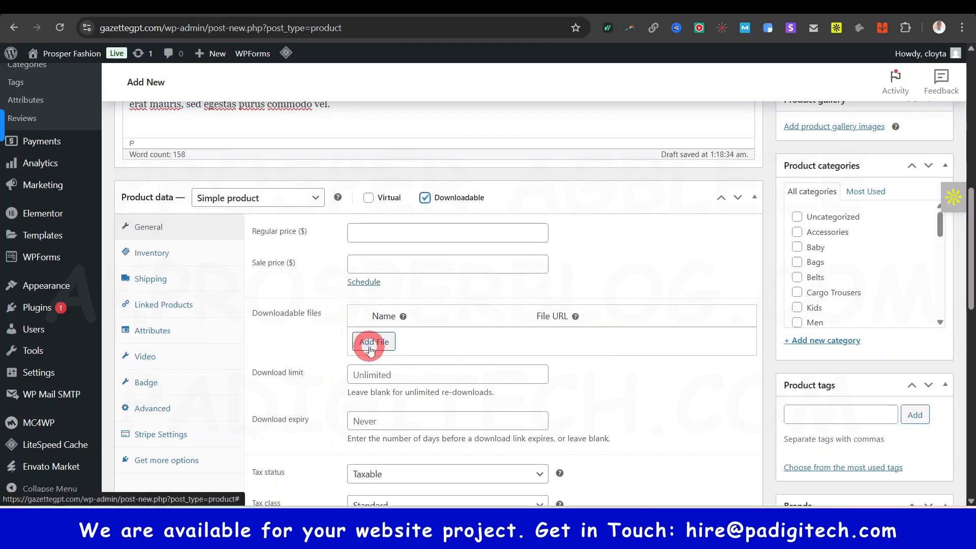
scroll(451, 370, down, 1)
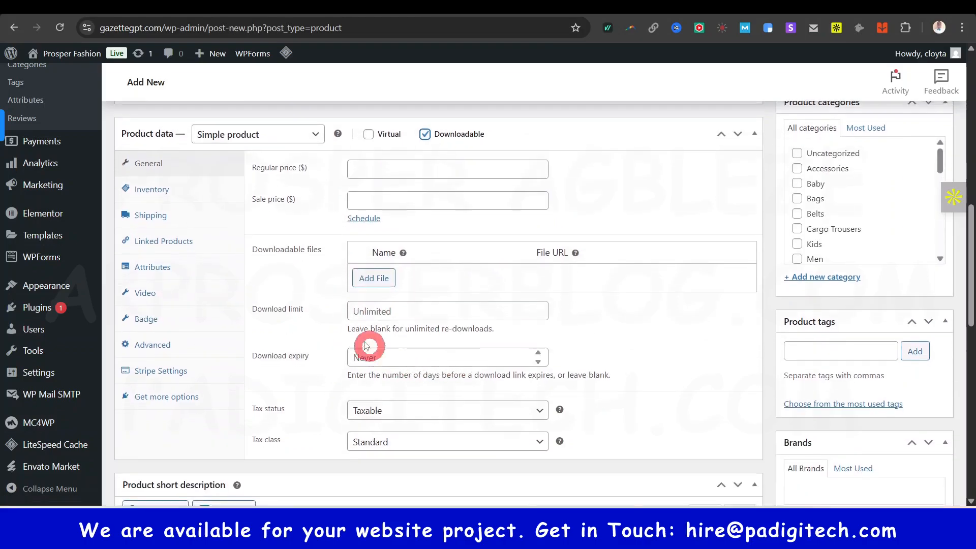
click(386, 312)
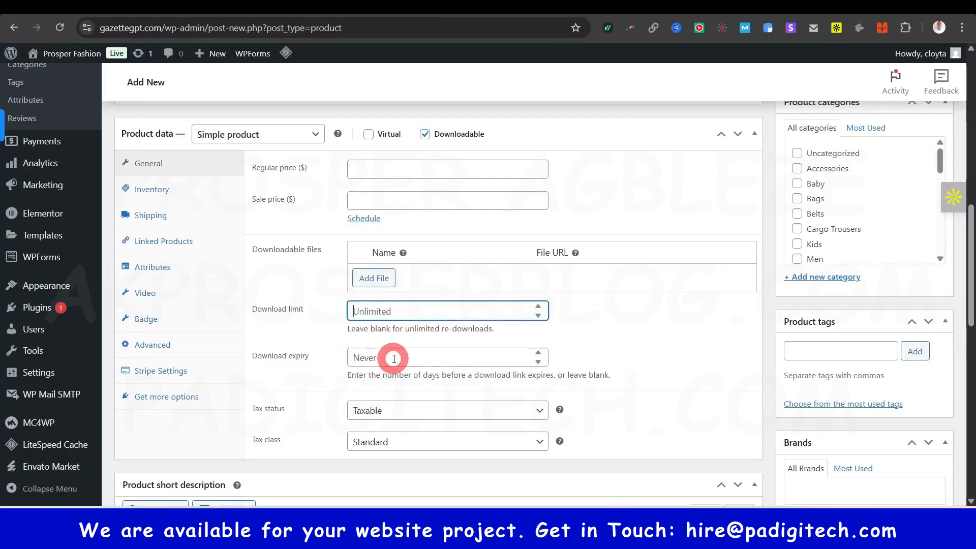
click(538, 352)
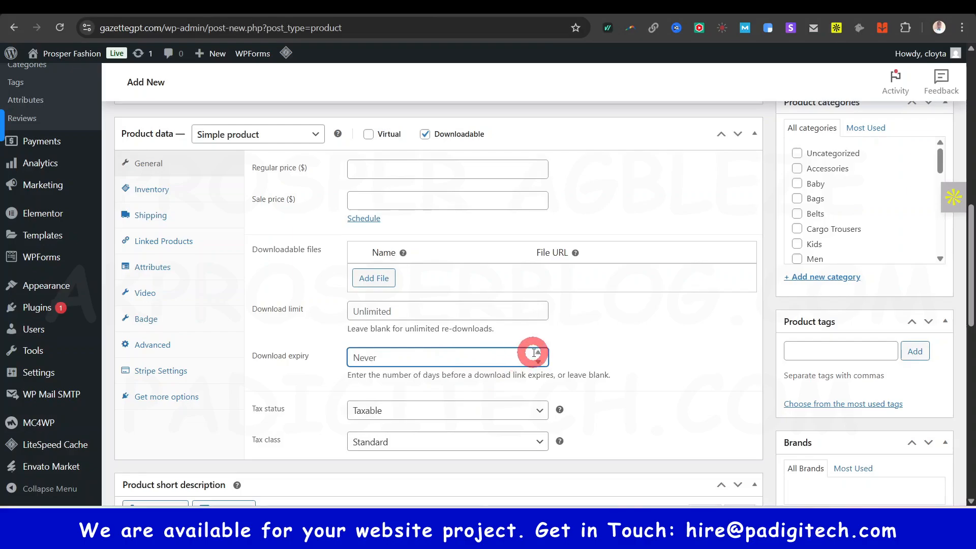
scroll(503, 384, down, 1)
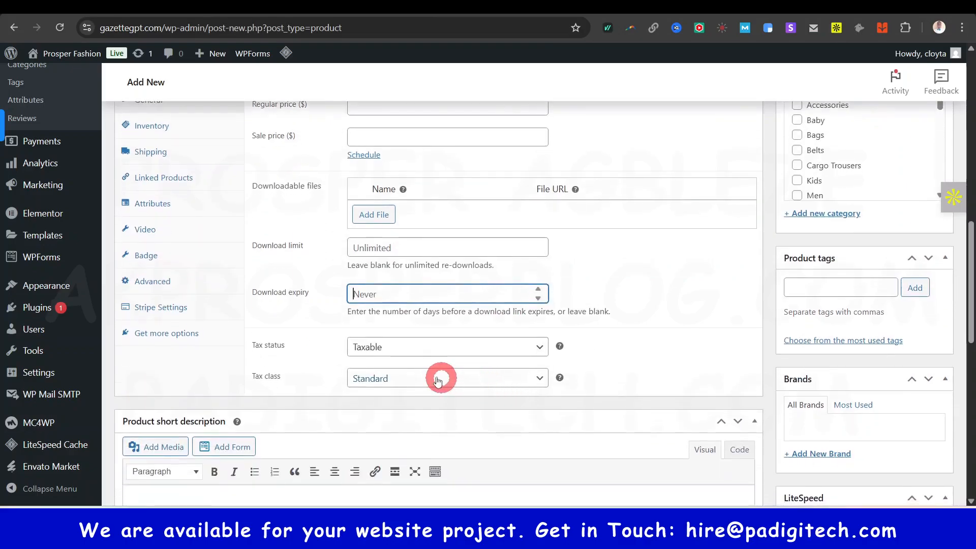
- Examine the tax status and tax class options without changing either one
click(431, 351)
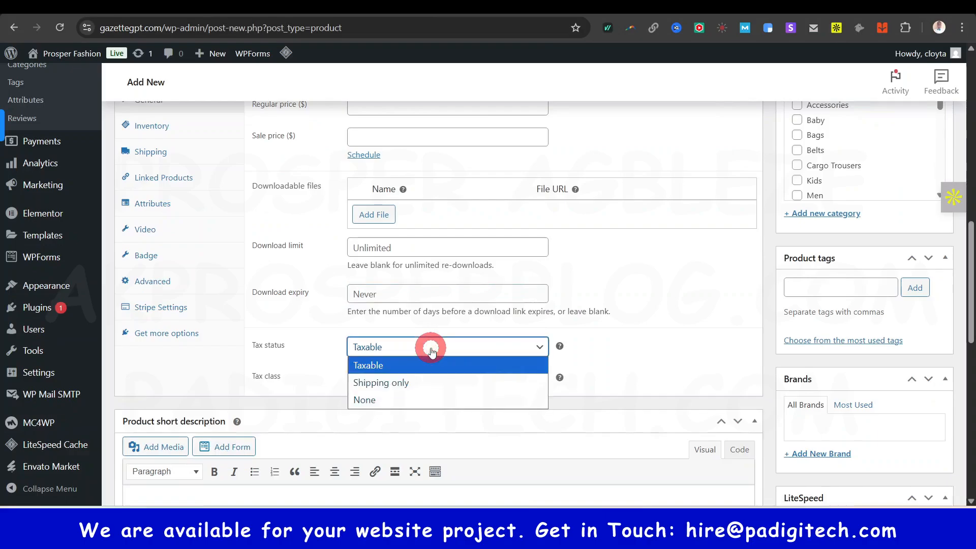
click(611, 340)
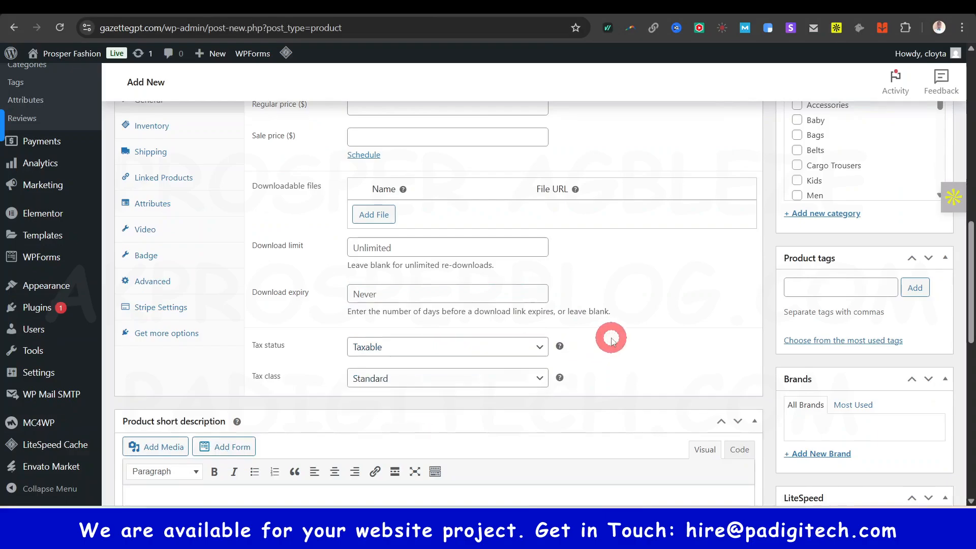
click(484, 380)
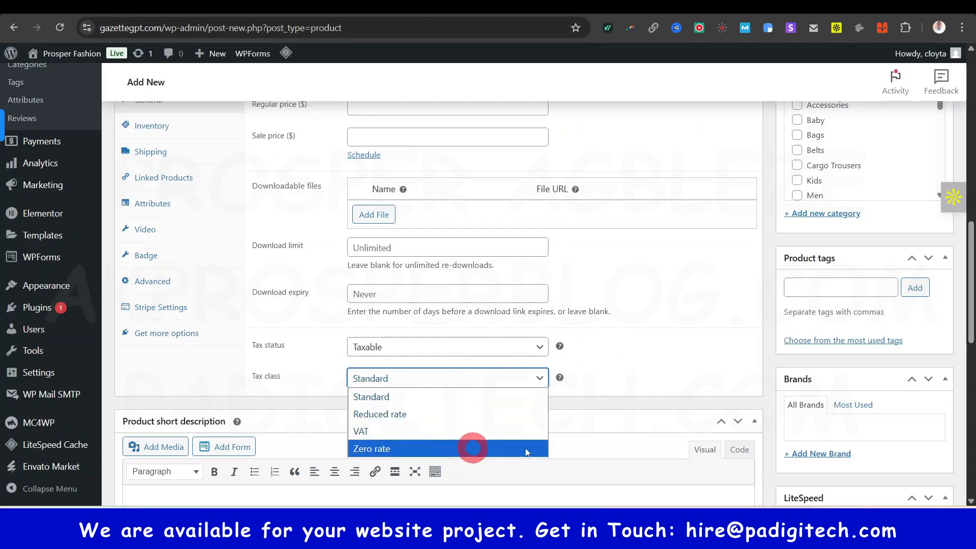
click(629, 357)
- Turn off the Downloadable option for the product
scroll(469, 352, up, 5)
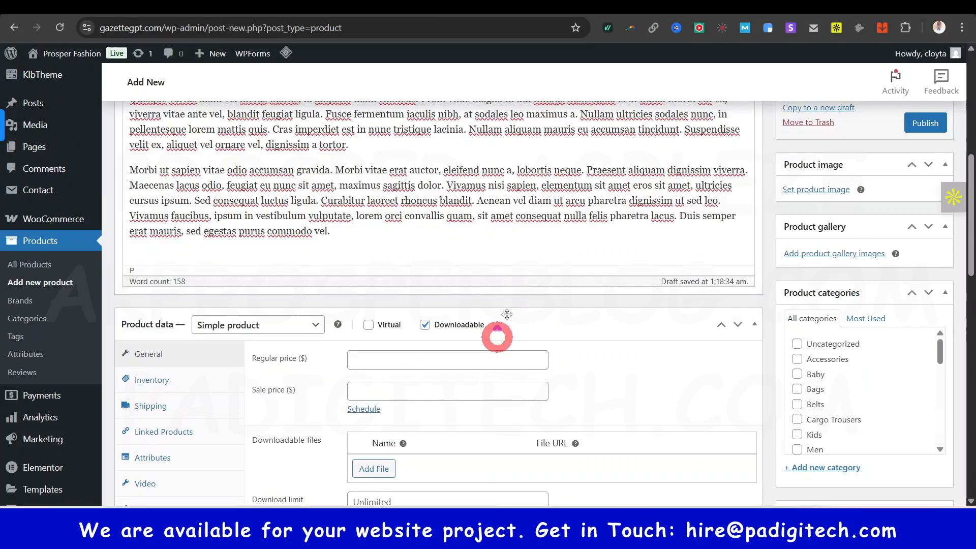
click(425, 325)
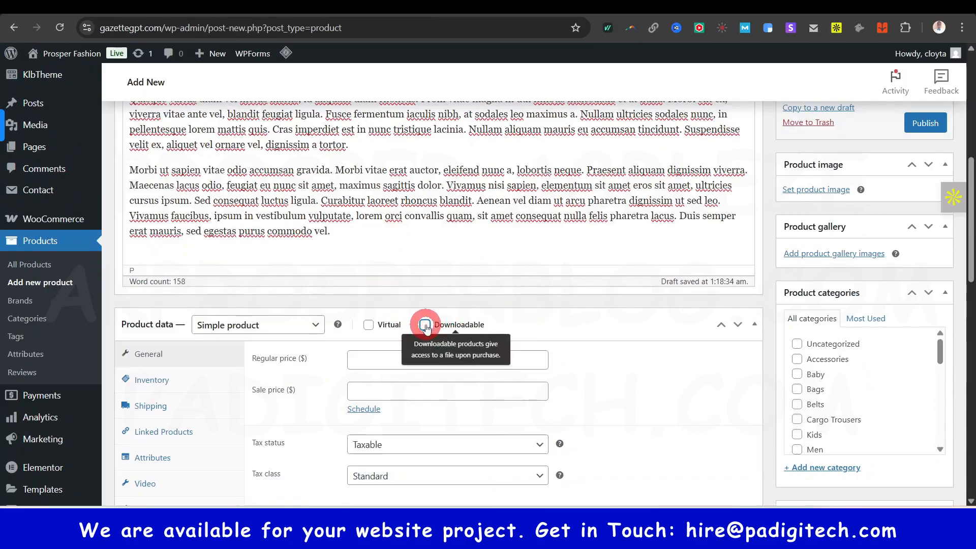
scroll(584, 356, down, 1)
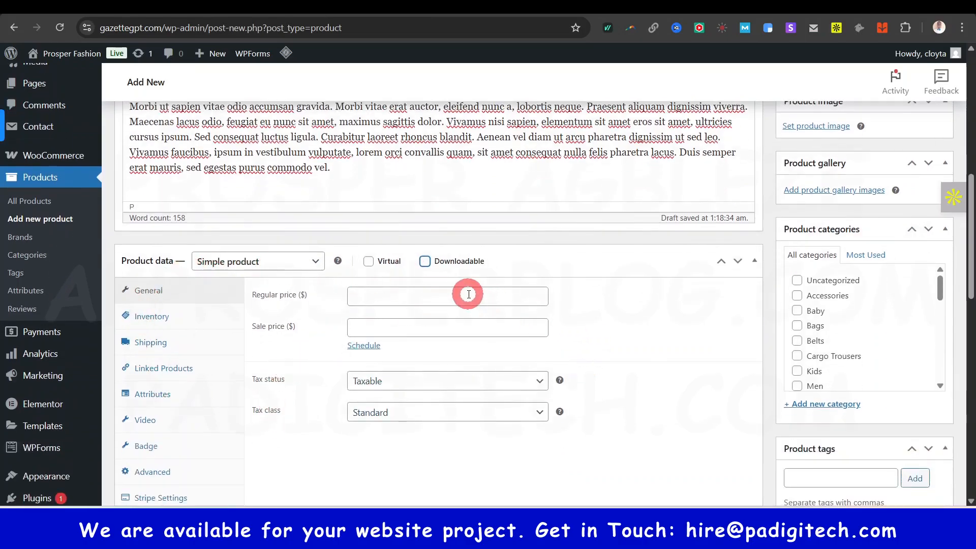
- Check the sale price and the crossed-out regular price on the original sweatpants' store page
scroll(468, 295, up, 5)
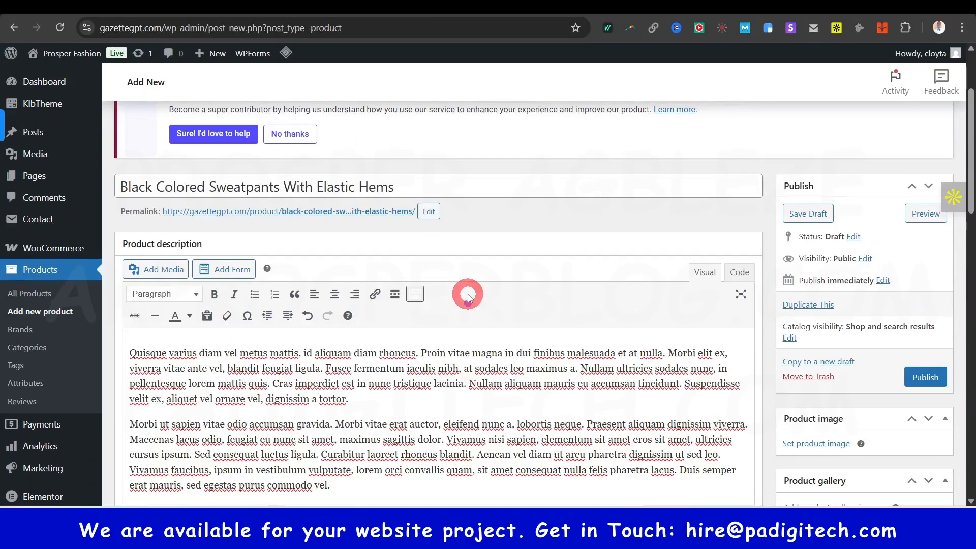
scroll(468, 295, down, 5)
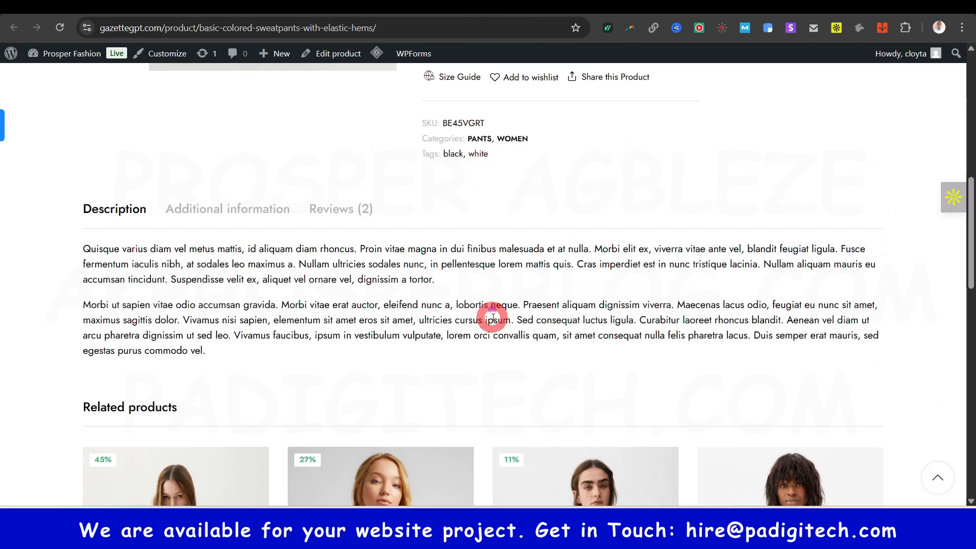
scroll(492, 316, up, 10)
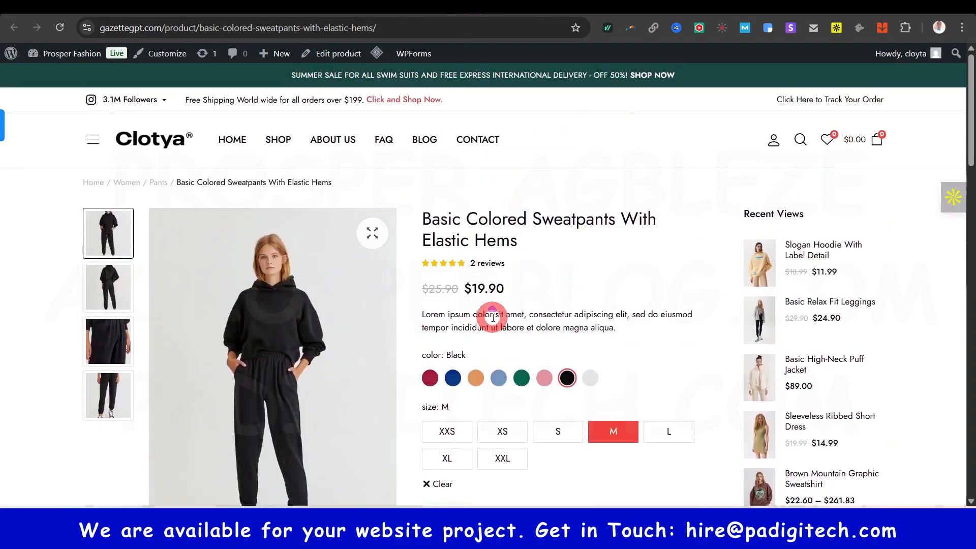
drag(464, 288, 530, 291)
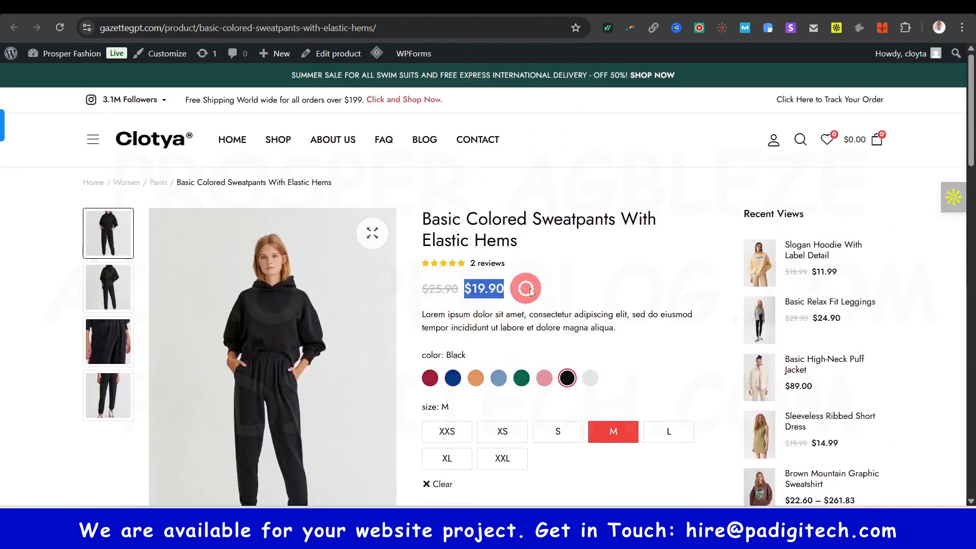
drag(423, 288, 460, 289)
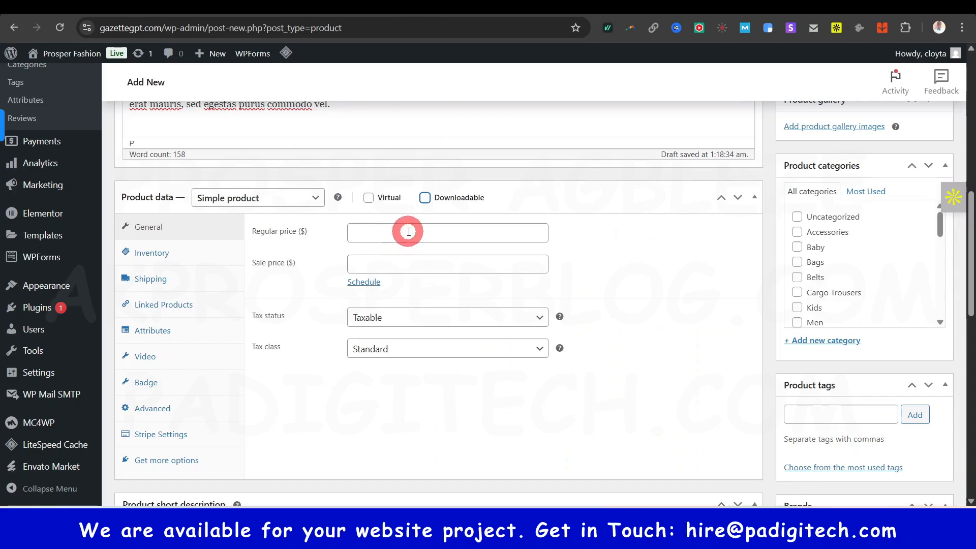
- Set the new product's regular price to $20 and its sale price to $15
click(409, 232)
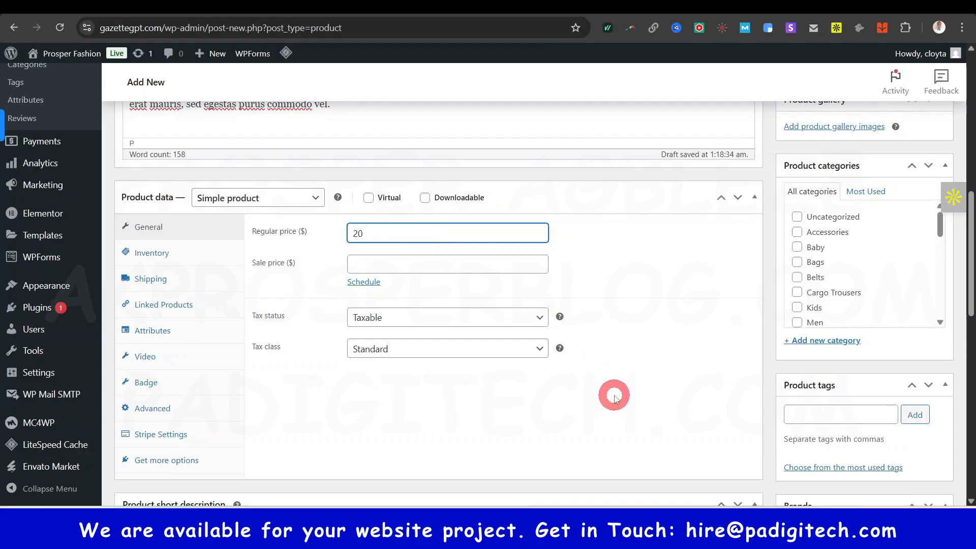
click(429, 268)
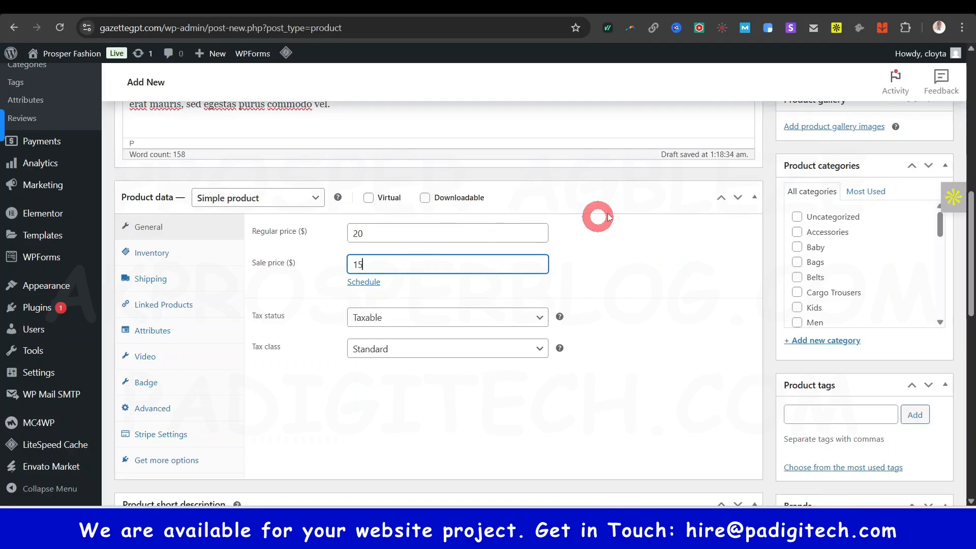
click(432, 231)
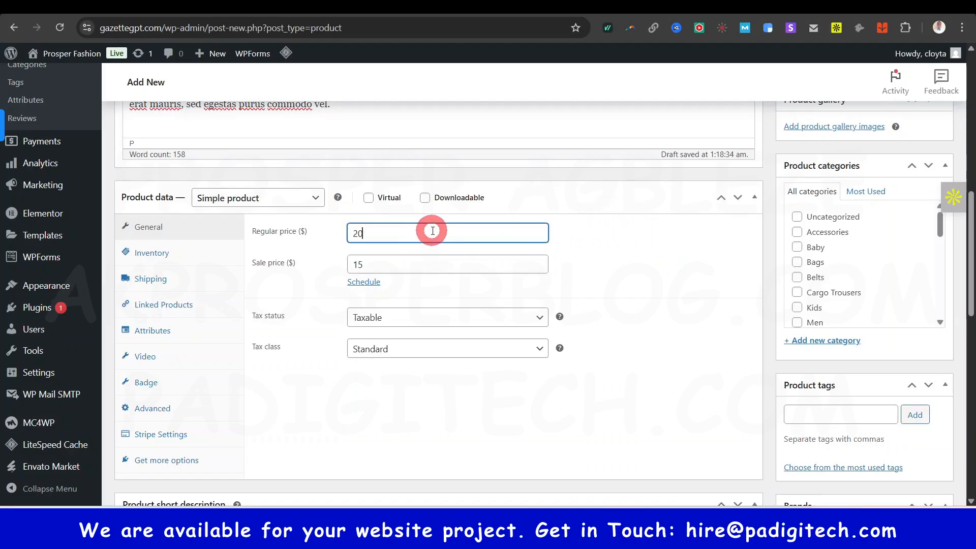
click(369, 263)
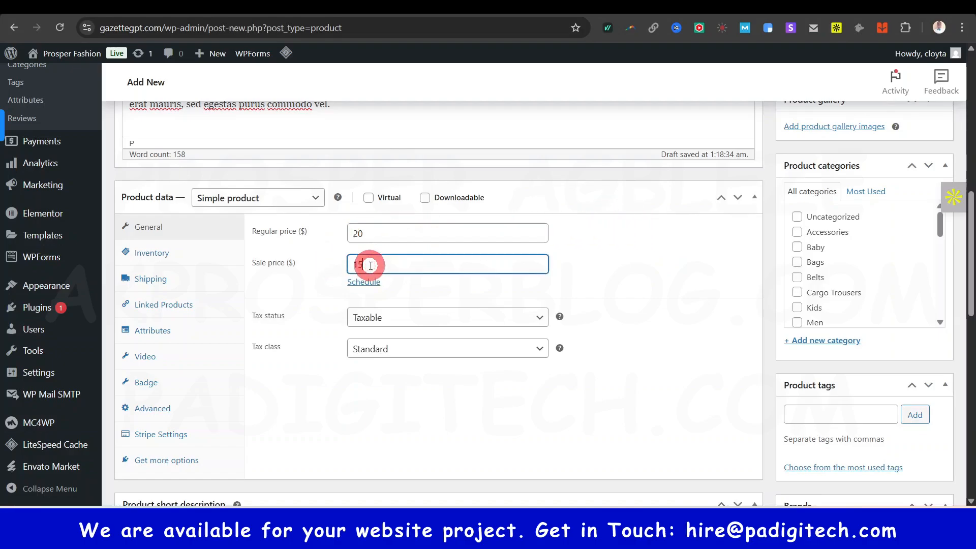
drag(250, 231, 331, 231)
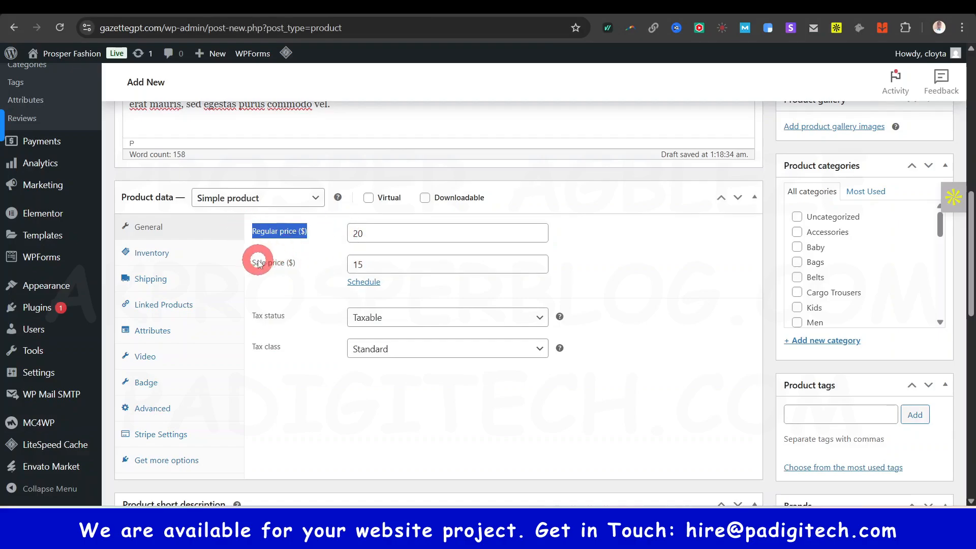
drag(257, 263, 297, 264)
click(637, 264)
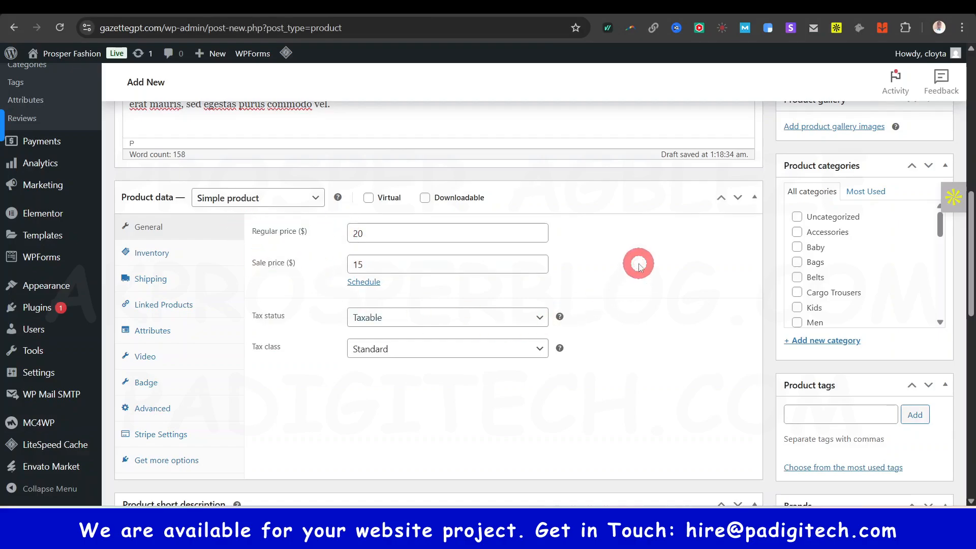
- Compare the new product's sale price with the sale and crossed-out regular prices on the original sweatpants' store page
click(366, 265)
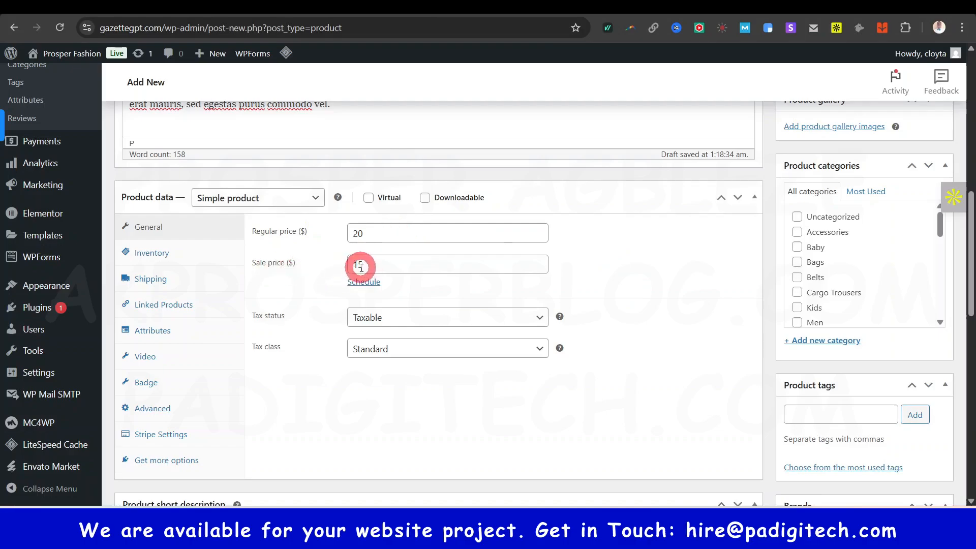
click(489, 15)
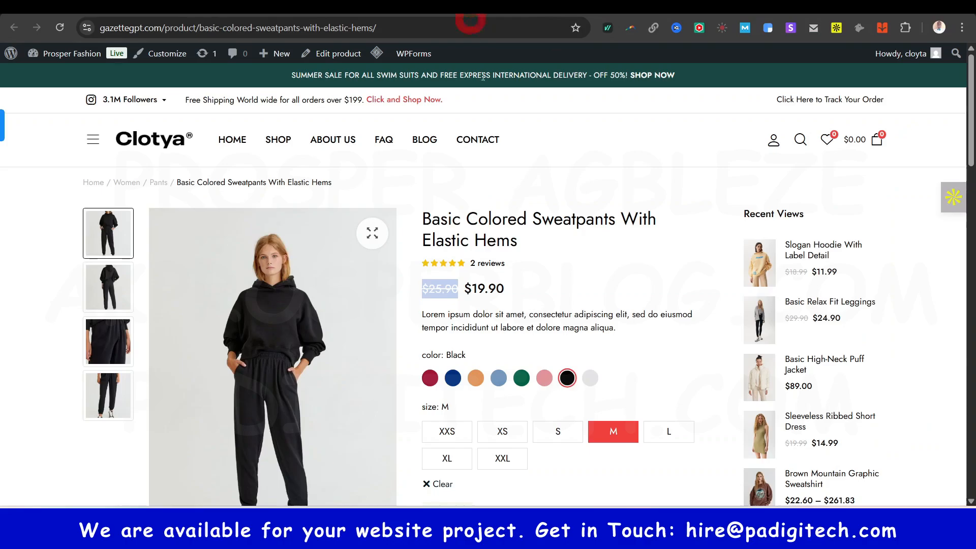
click(546, 296)
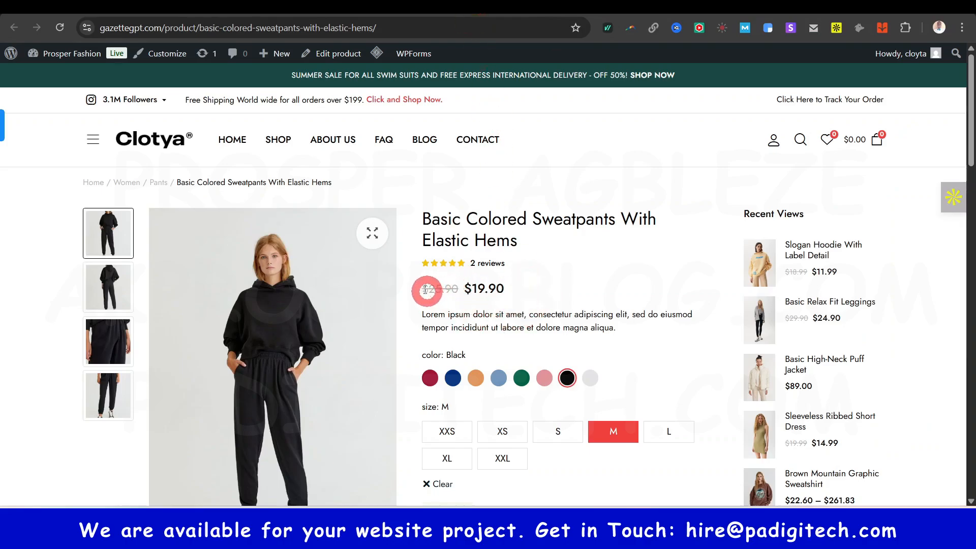
drag(421, 289, 510, 289)
click(563, 277)
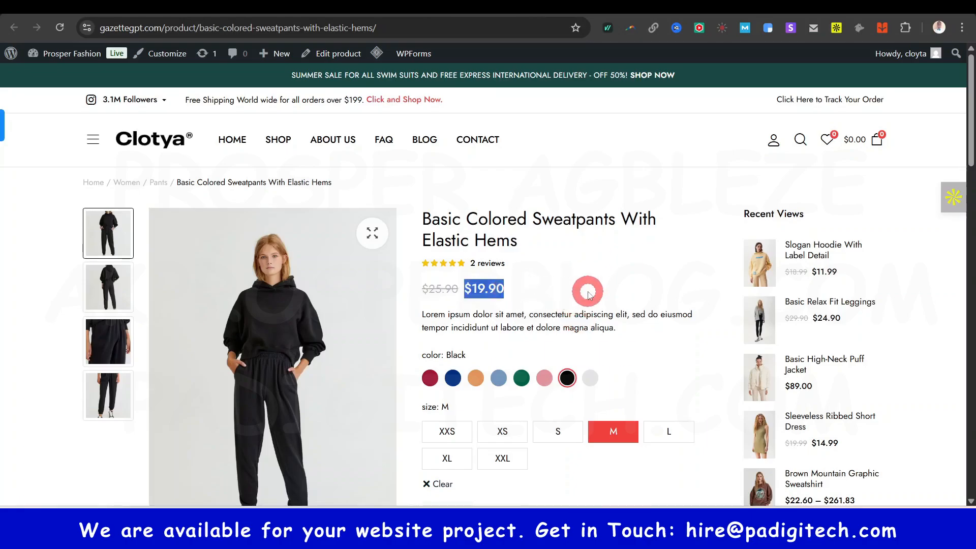
key(ctrl+shift+Tab)
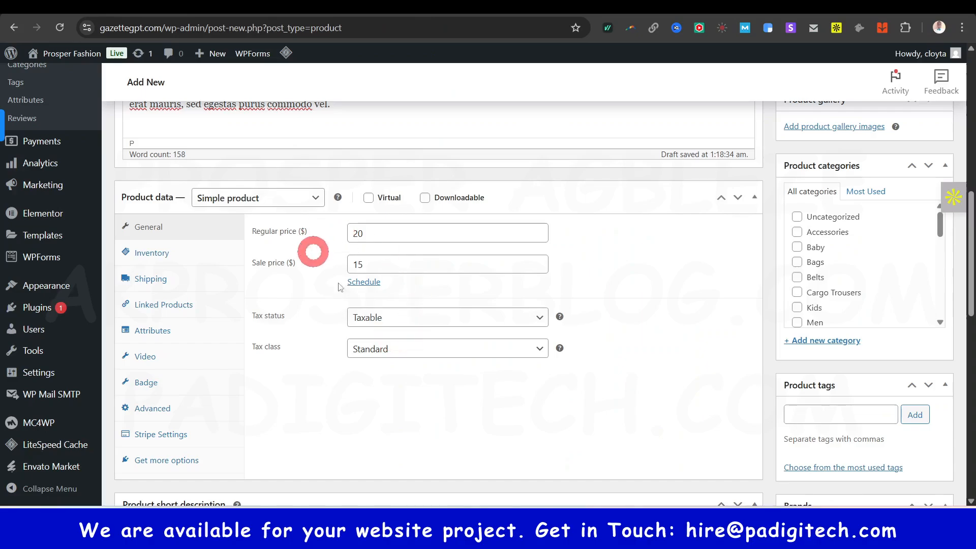
- Open the sale price schedule and examine its start and end date fields
click(364, 283)
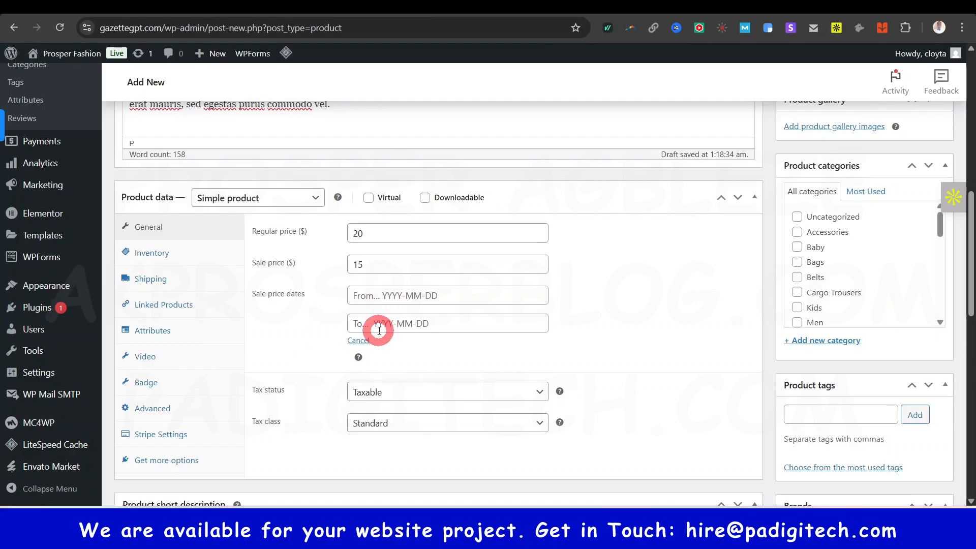
click(421, 323)
click(646, 327)
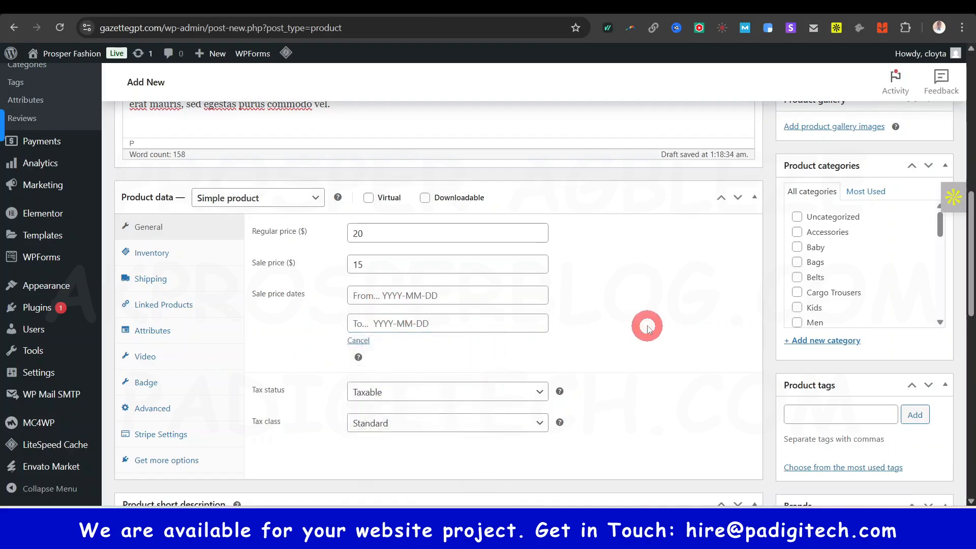
- Clear the product's sale price
scroll(492, 317, down, 1)
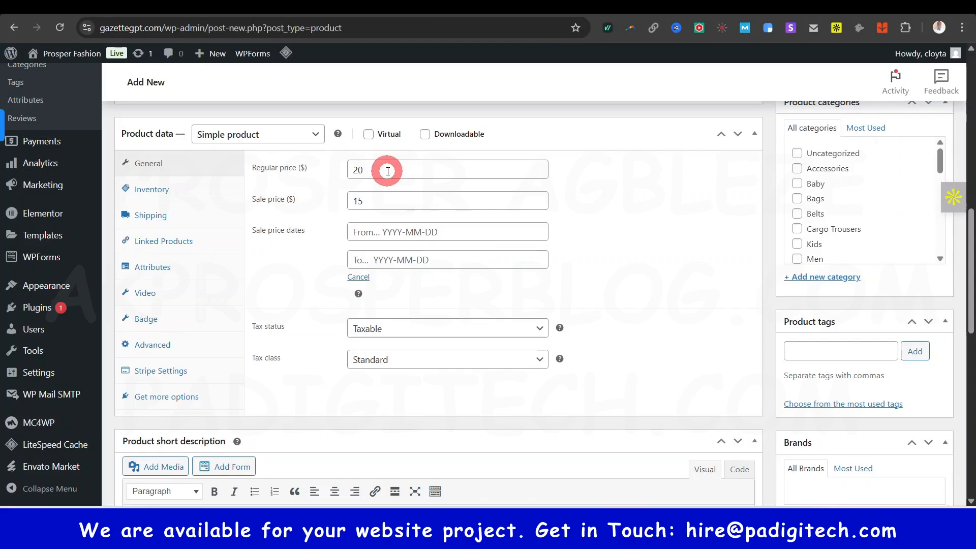
click(377, 202)
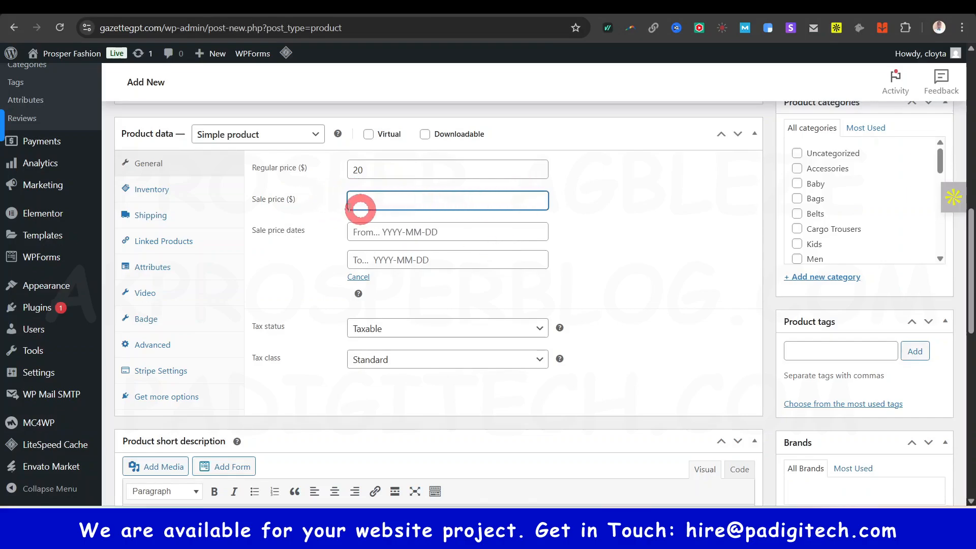
click(635, 219)
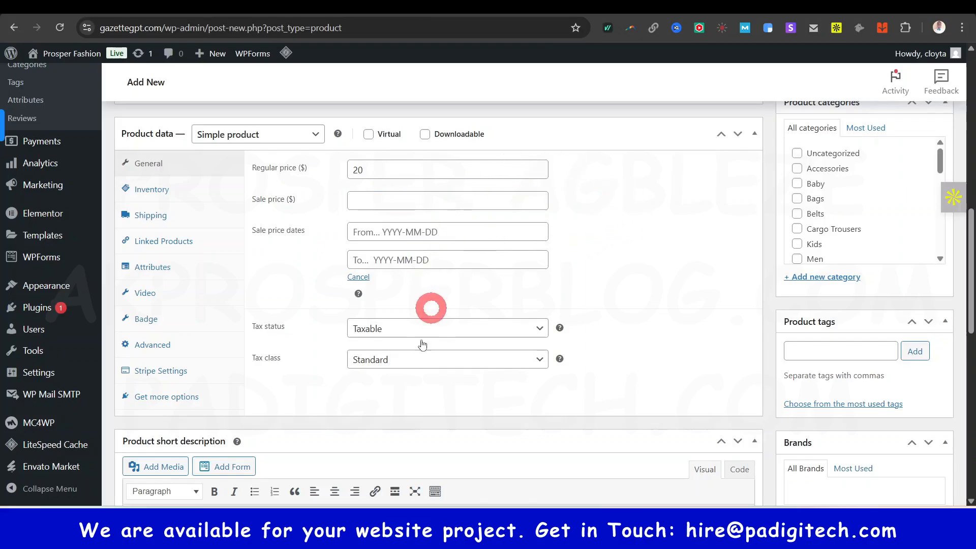
- Review the available tax status and tax class choices and their help notes for the product
click(448, 335)
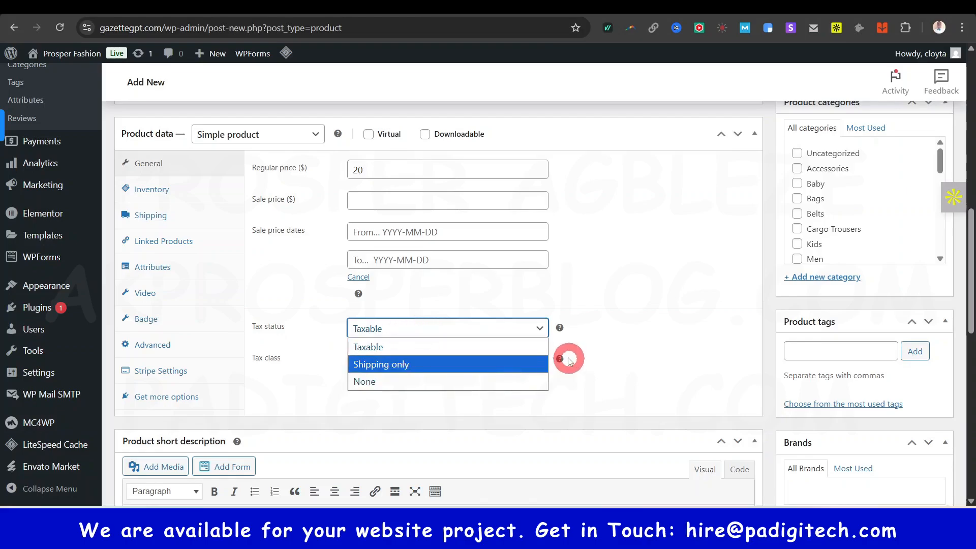
mouse_move(560, 360)
click(635, 353)
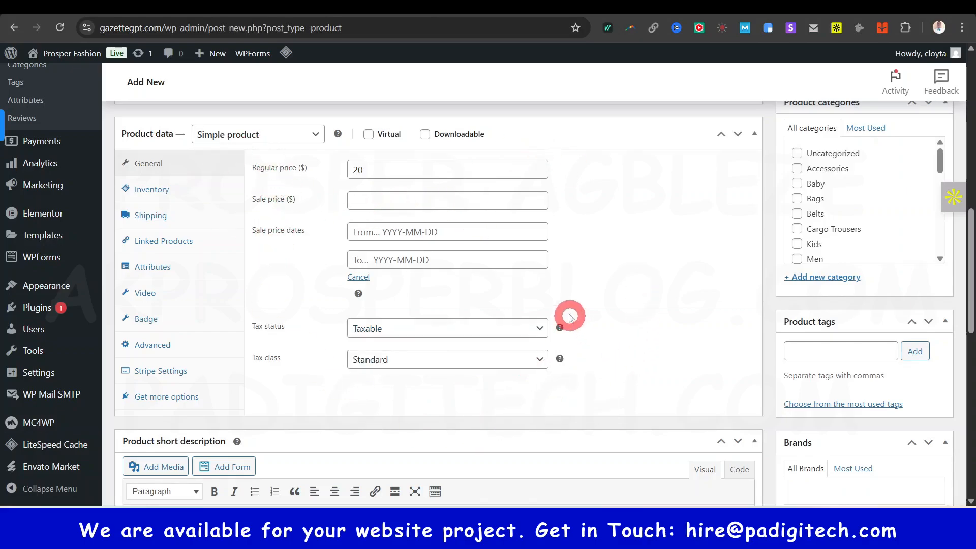
mouse_move(561, 329)
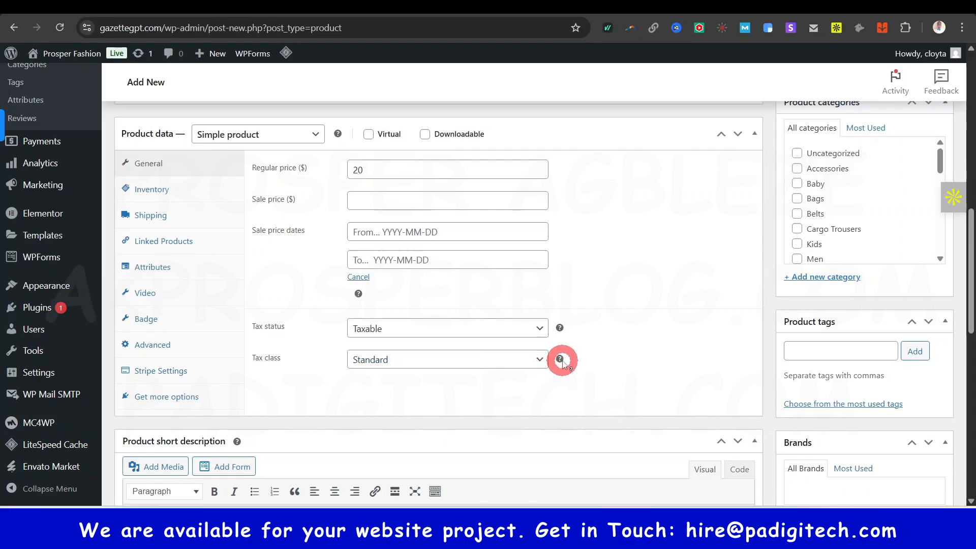
click(378, 360)
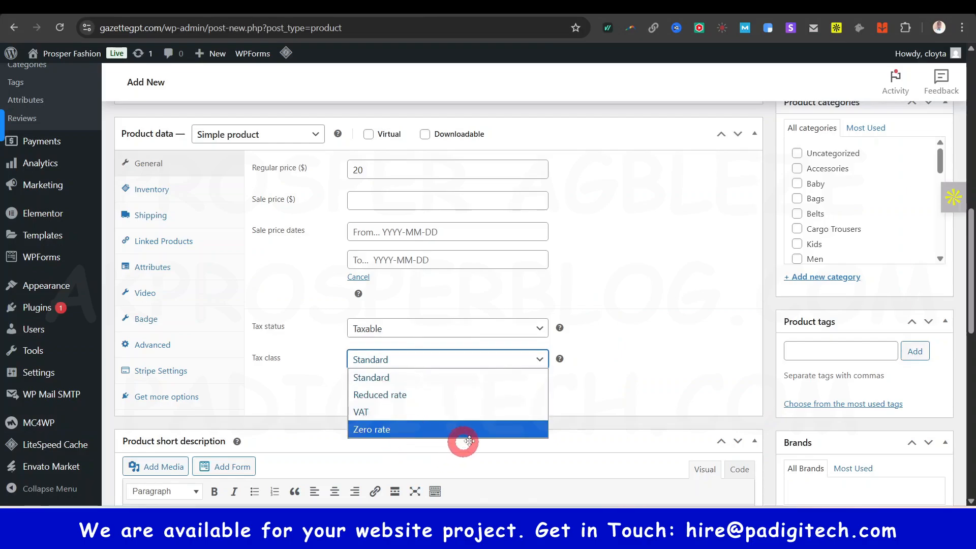
click(630, 297)
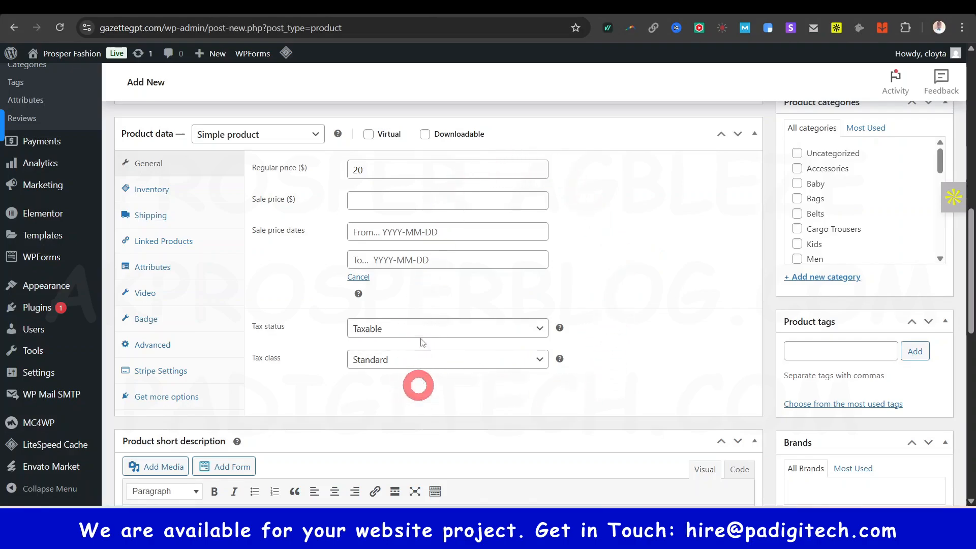
- Open the product's inventory settings, dismissing the licence reminder, and examine the SKU and GTIN, UPC, EAN, or ISBN fields
click(160, 194)
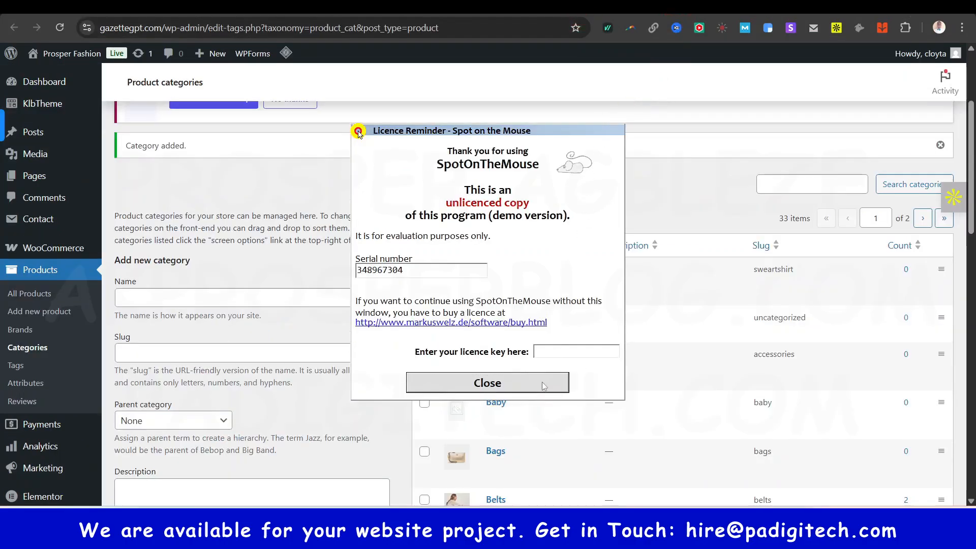
click(542, 382)
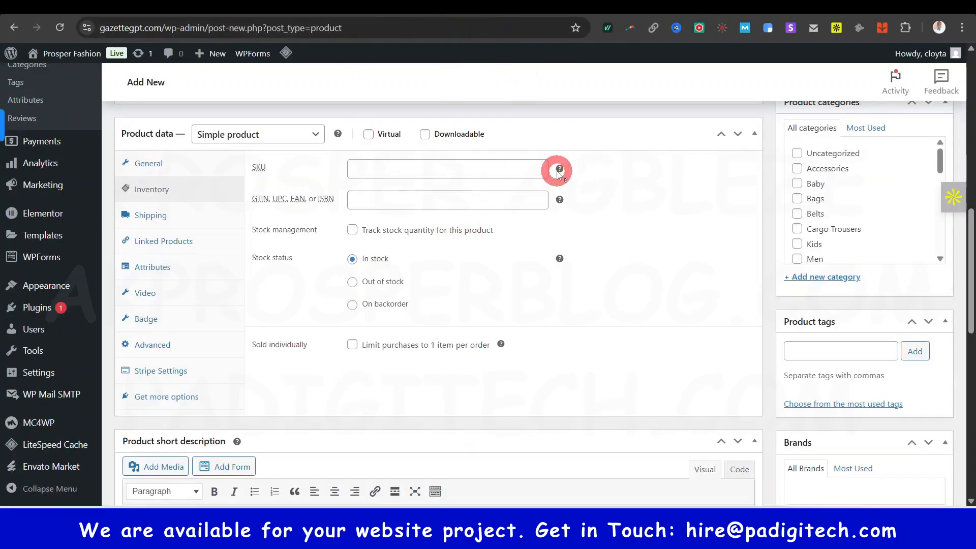
mouse_move(559, 170)
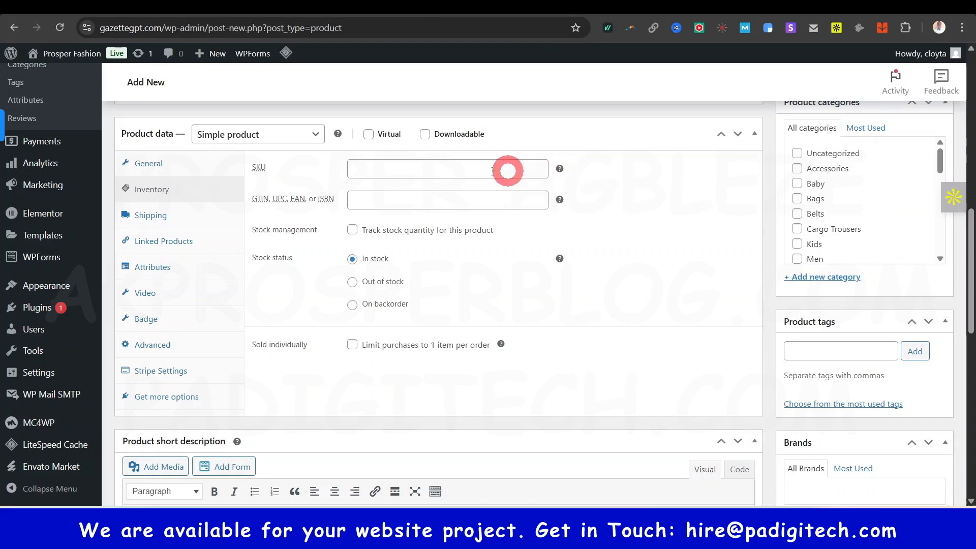
mouse_move(266, 205)
mouse_down()
mouse_move(251, 200)
mouse_move(310, 207)
mouse_move(252, 201)
mouse_up()
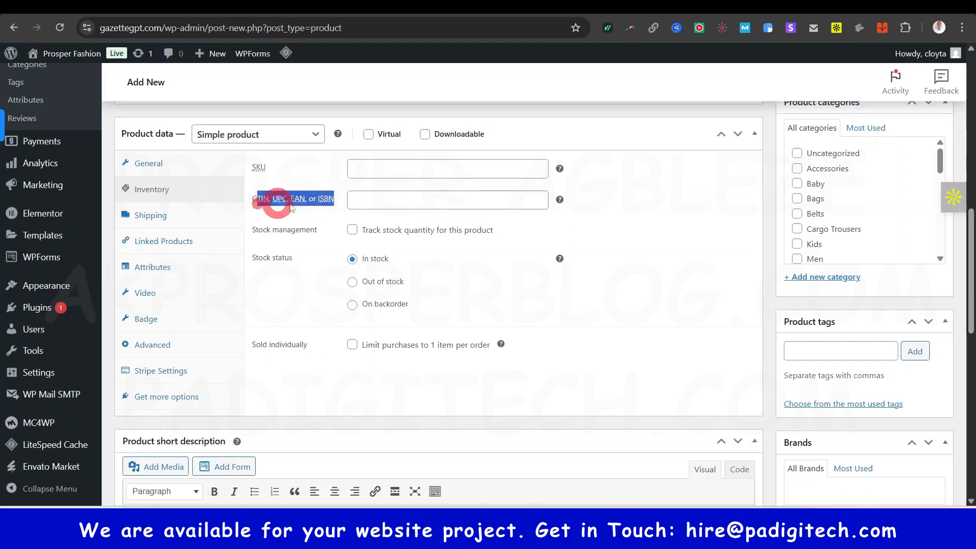
click(427, 196)
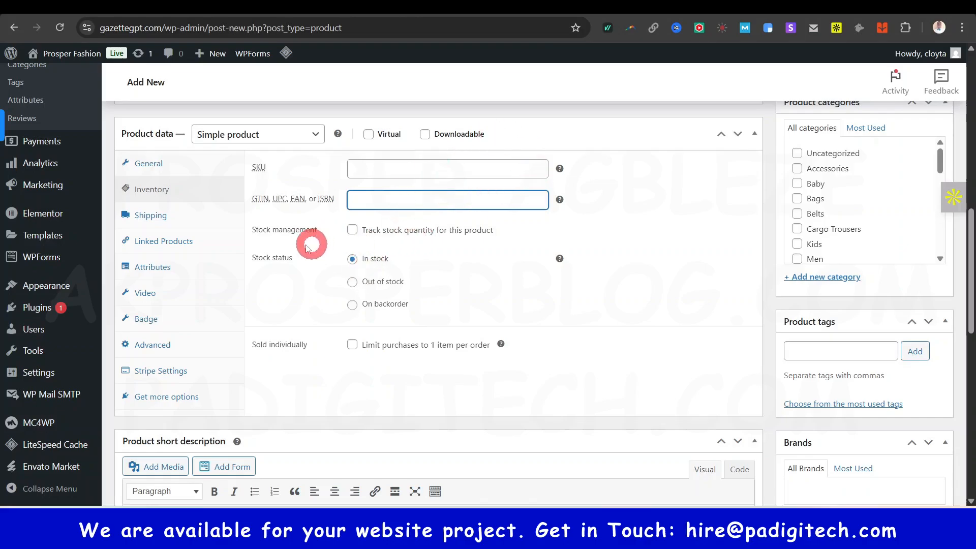
- Enable stock quantity tracking for the product with a low stock threshold of 10 and a quantity of 100
click(352, 231)
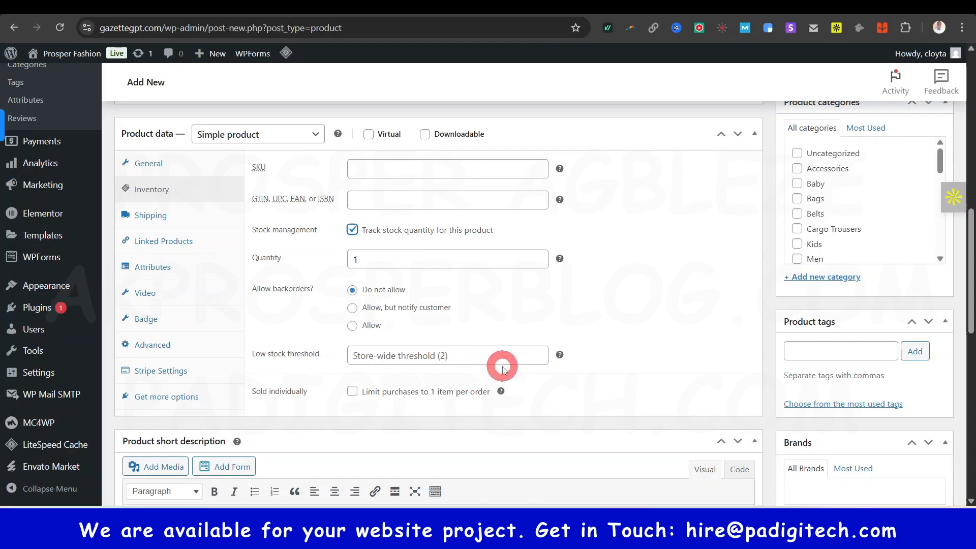
click(538, 353)
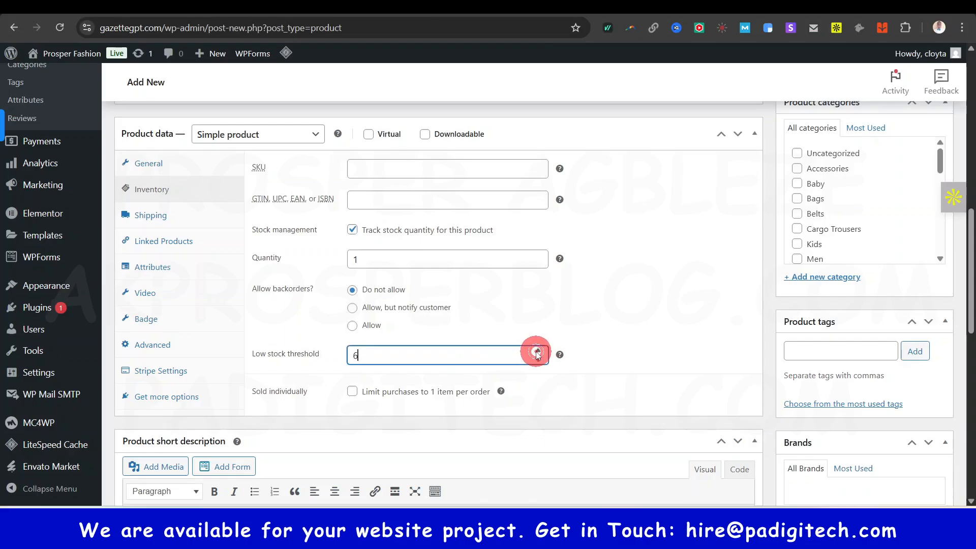
click(538, 352)
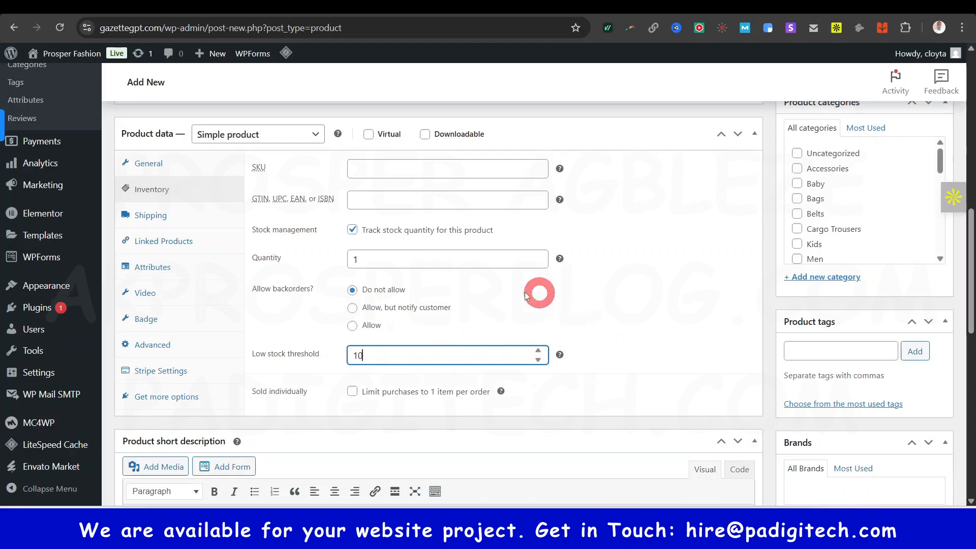
click(395, 257)
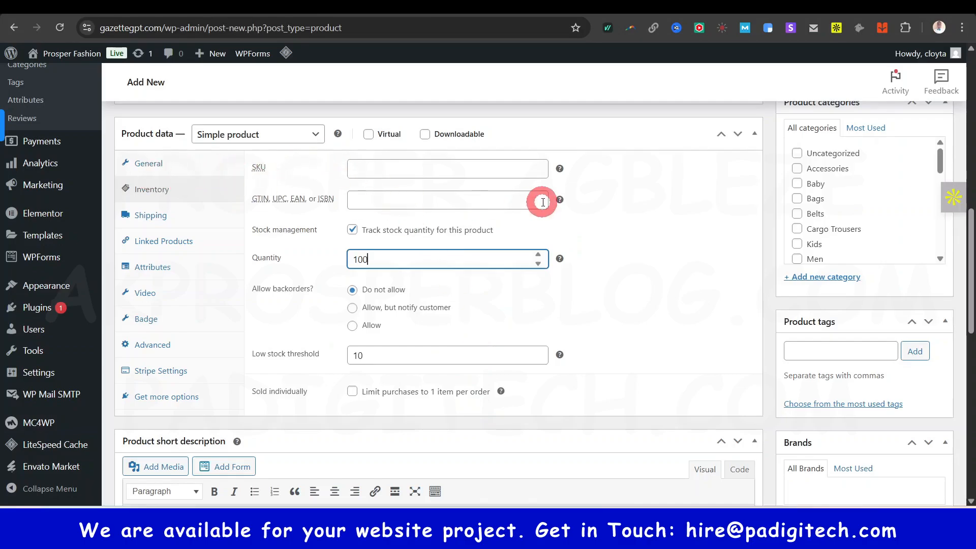
- Examine the product's shipping weight, dimensions and shipping class options, keeping No shipping class selected
click(154, 216)
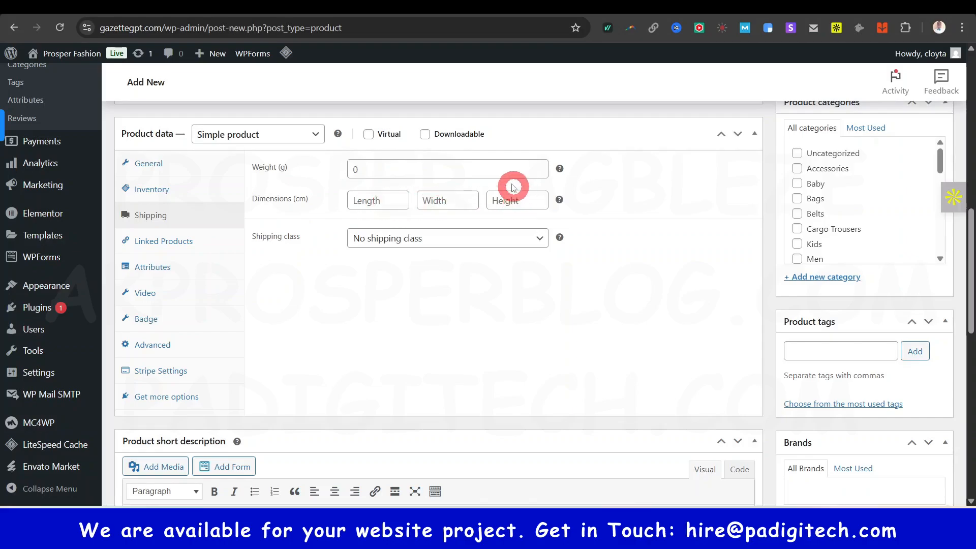
click(424, 242)
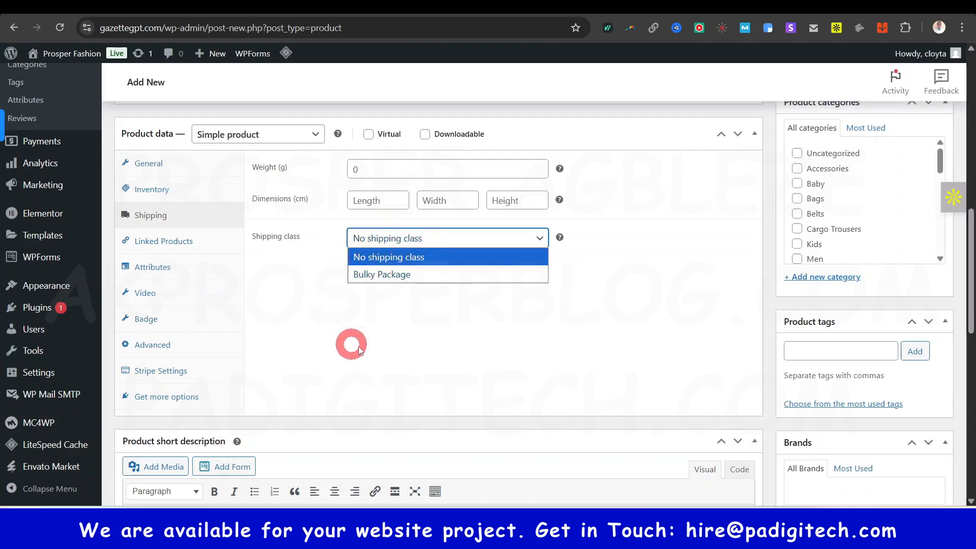
click(596, 261)
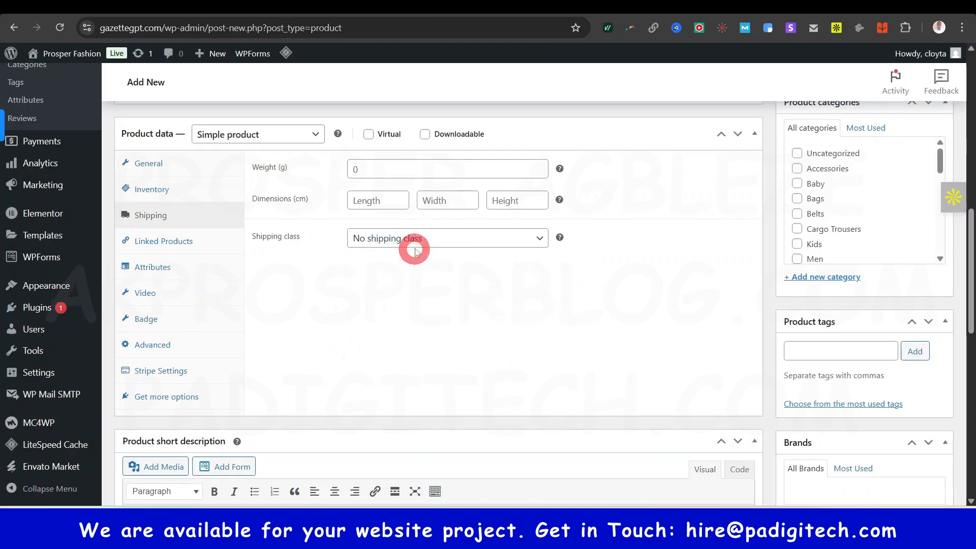
click(489, 243)
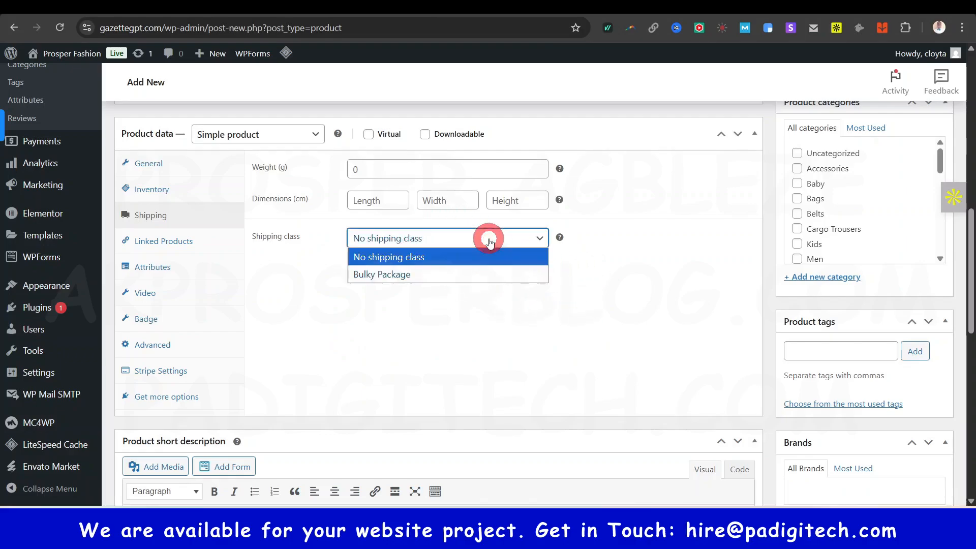
click(400, 260)
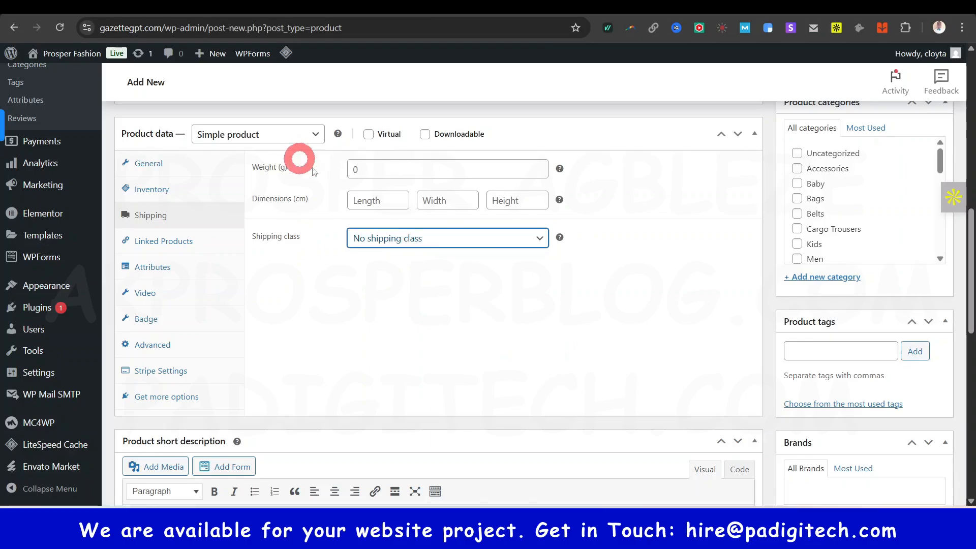
click(477, 244)
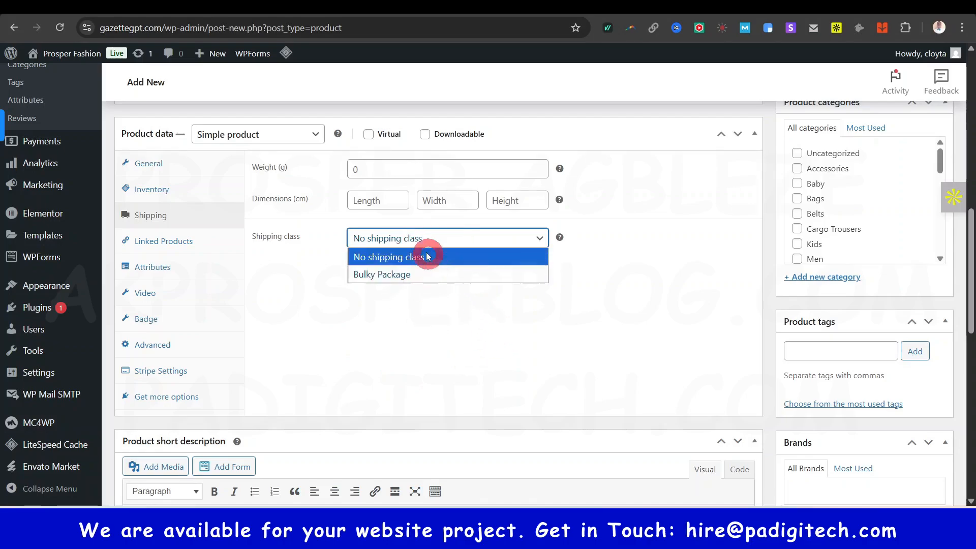
click(625, 297)
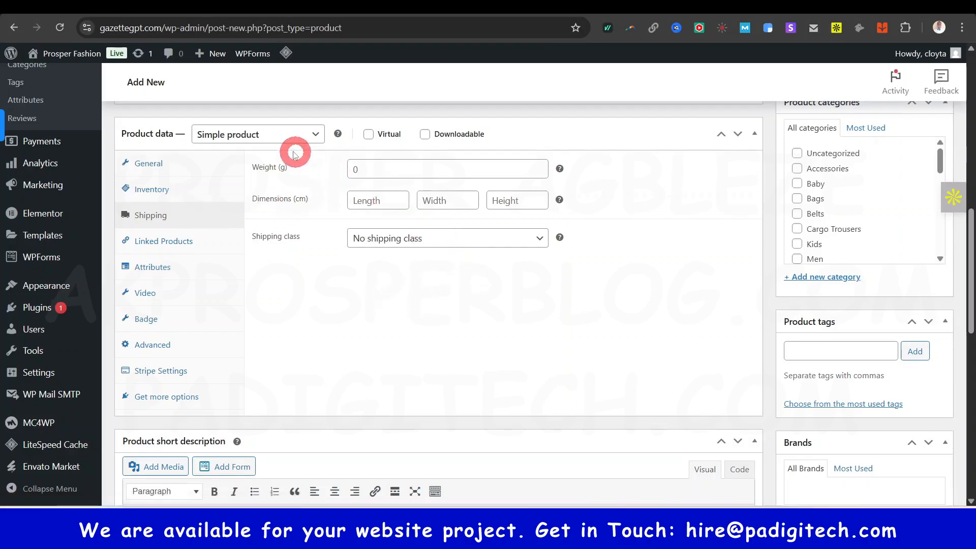
- Examine the upsells and cross-sells fields in the product's linked products settings
click(160, 248)
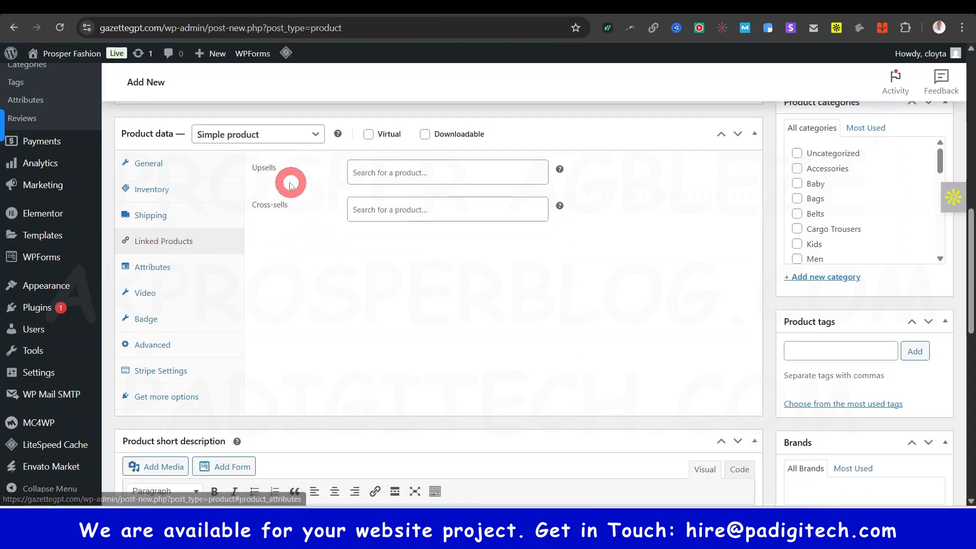
click(458, 175)
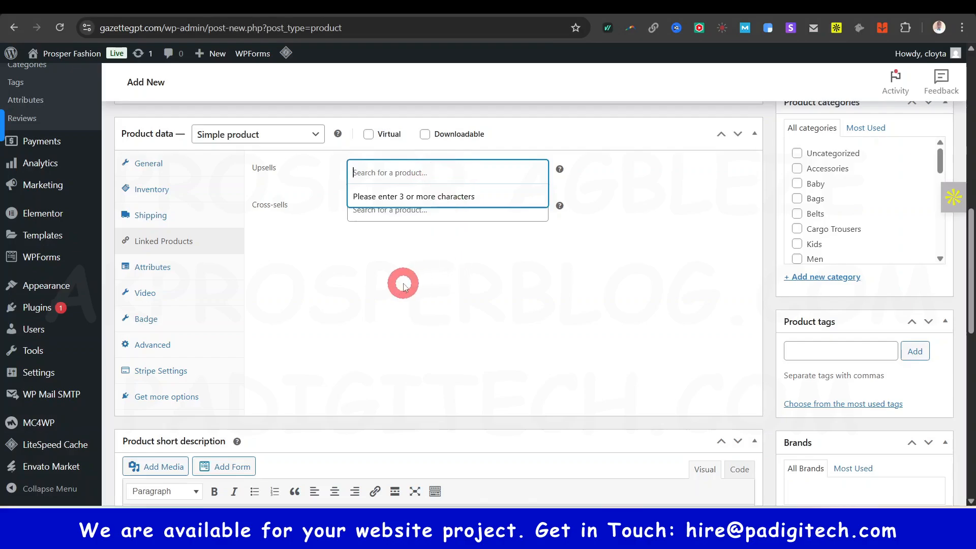
click(375, 273)
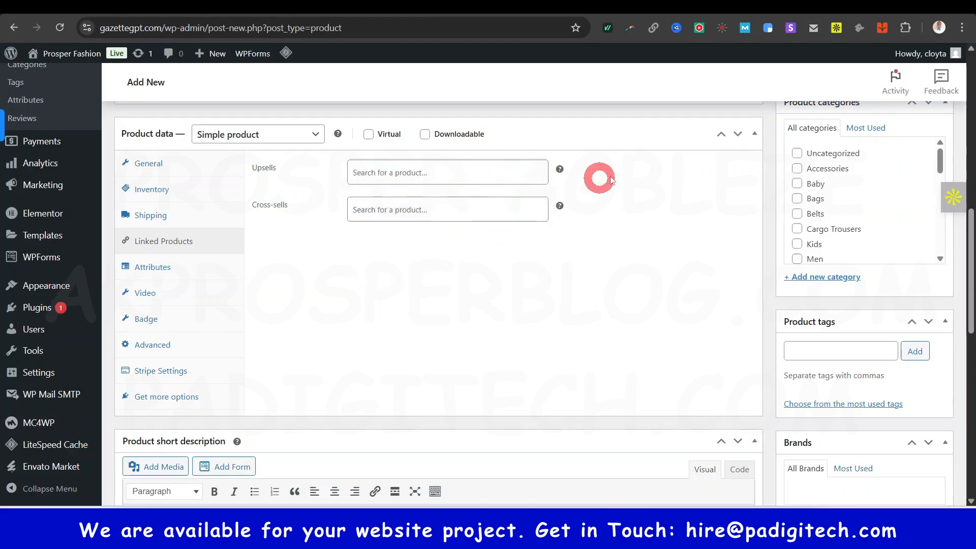
mouse_move(559, 169)
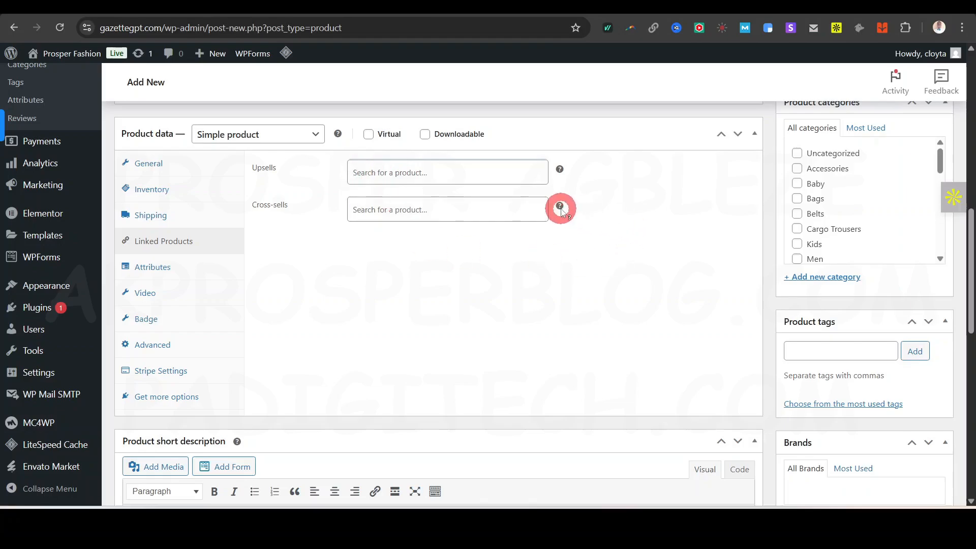
- Examine the cross-sells help, then the video URL field and the Stripe payment settings in the product data
mouse_move(560, 209)
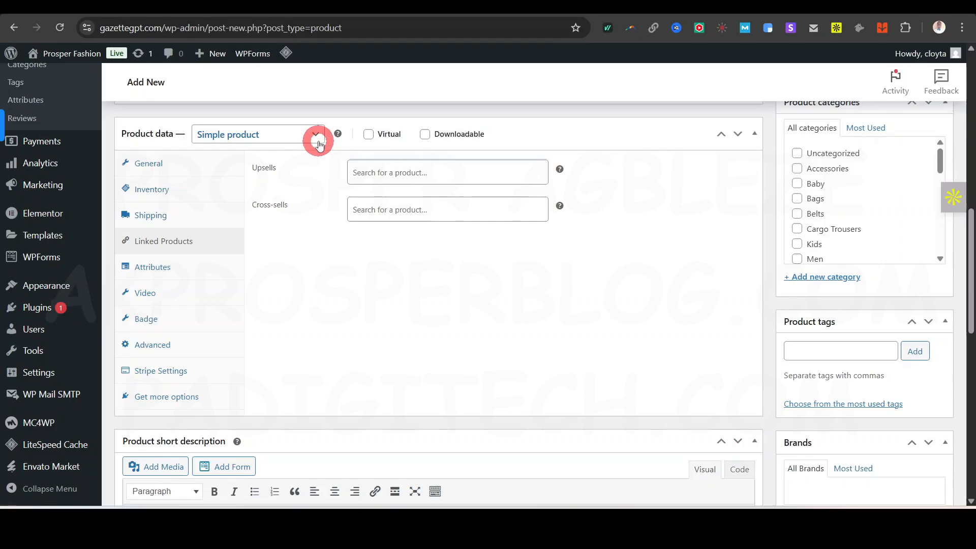
click(165, 294)
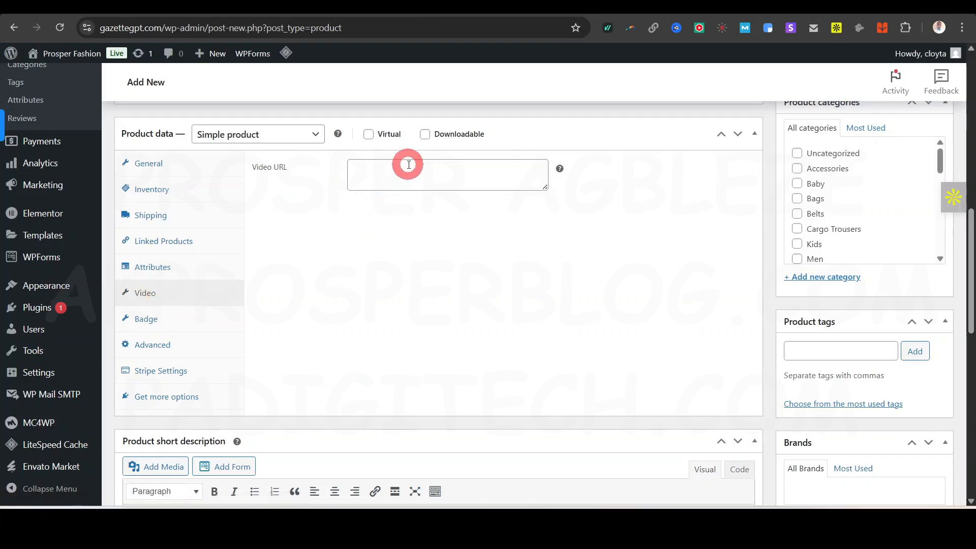
click(173, 373)
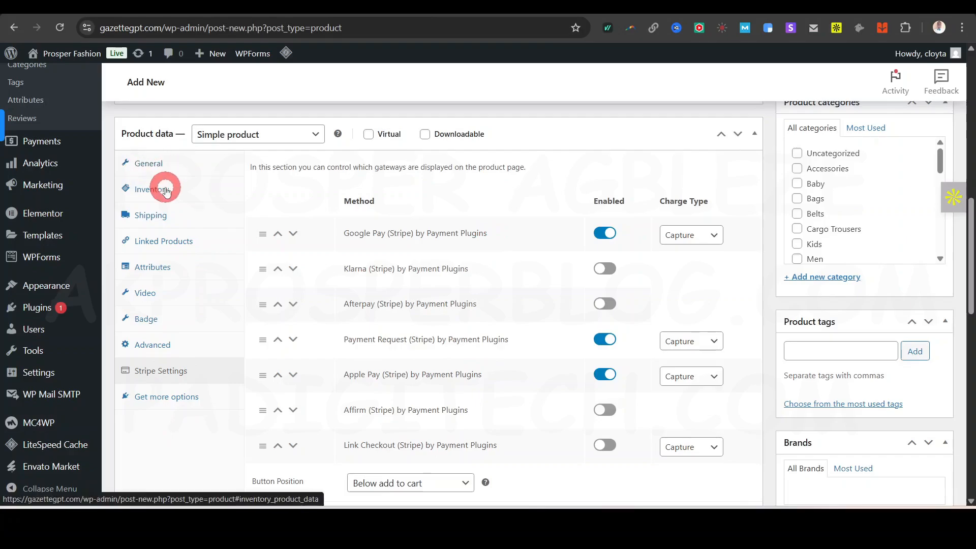
- Copy the short description from the existing Basic Colored Sweatpants With Elastic Hems product page and return to the new product's short description
scroll(530, 437, down, 7)
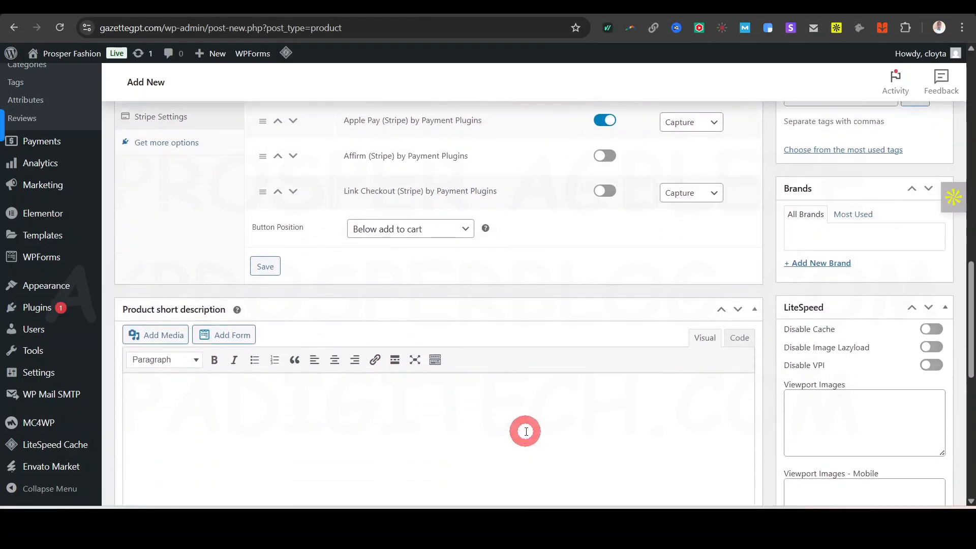
drag(121, 184, 190, 168)
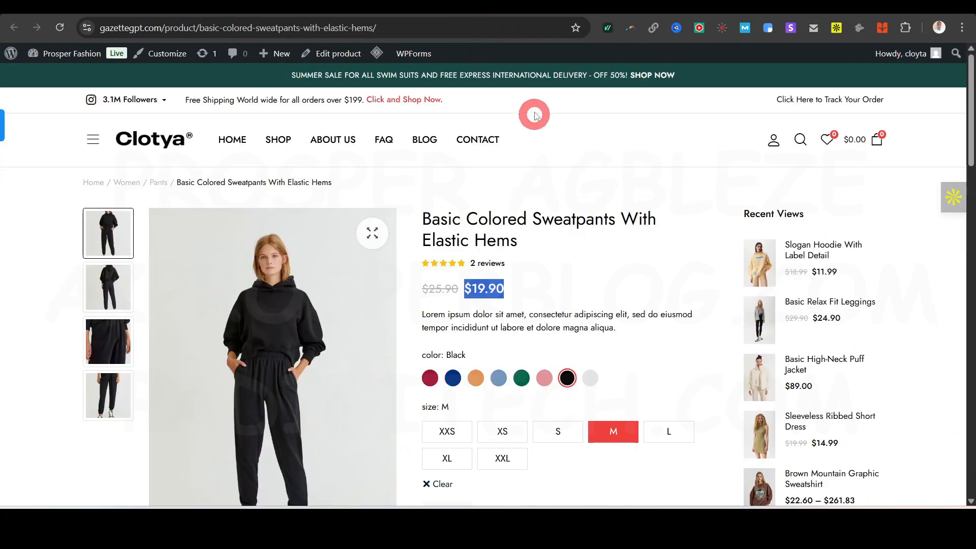
triple_click(436, 315)
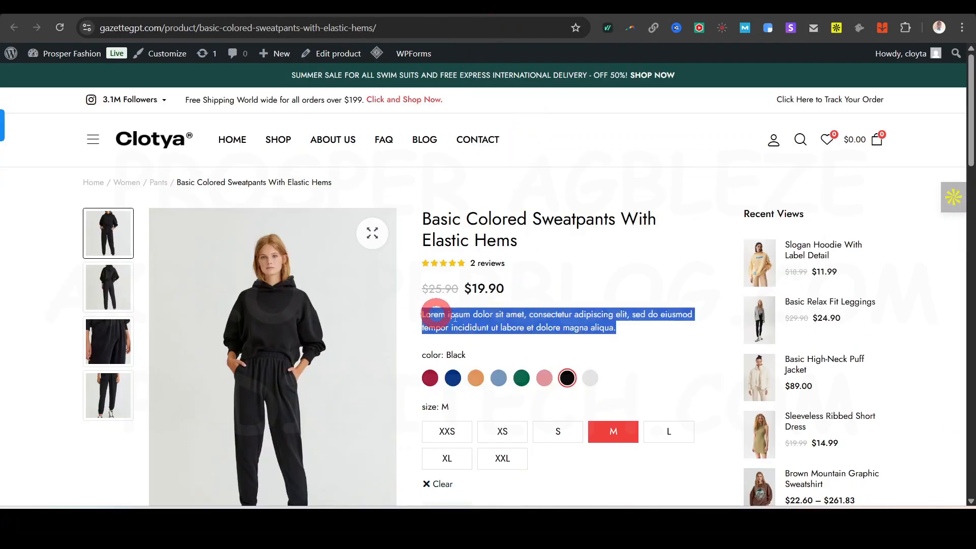
click(584, 332)
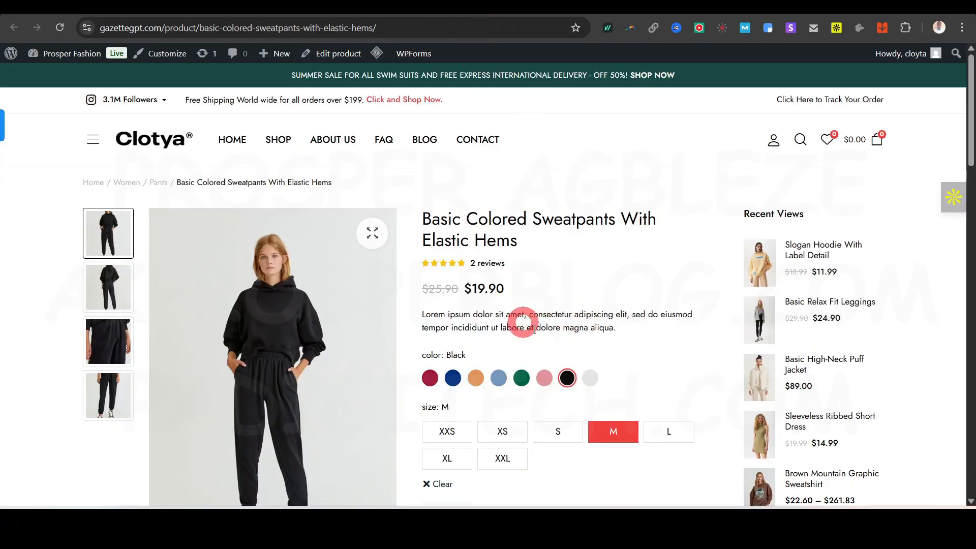
scroll(464, 367, down, 7)
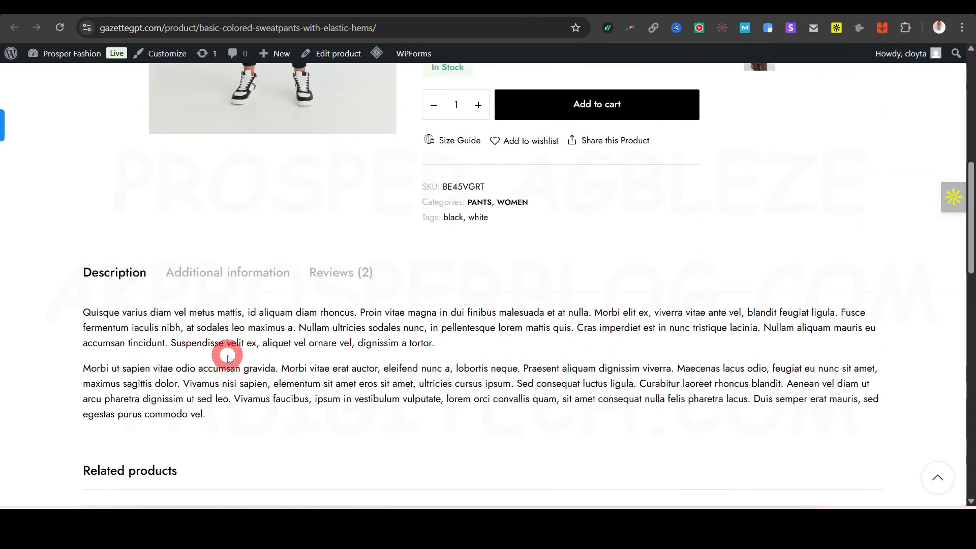
scroll(227, 358, up, 8)
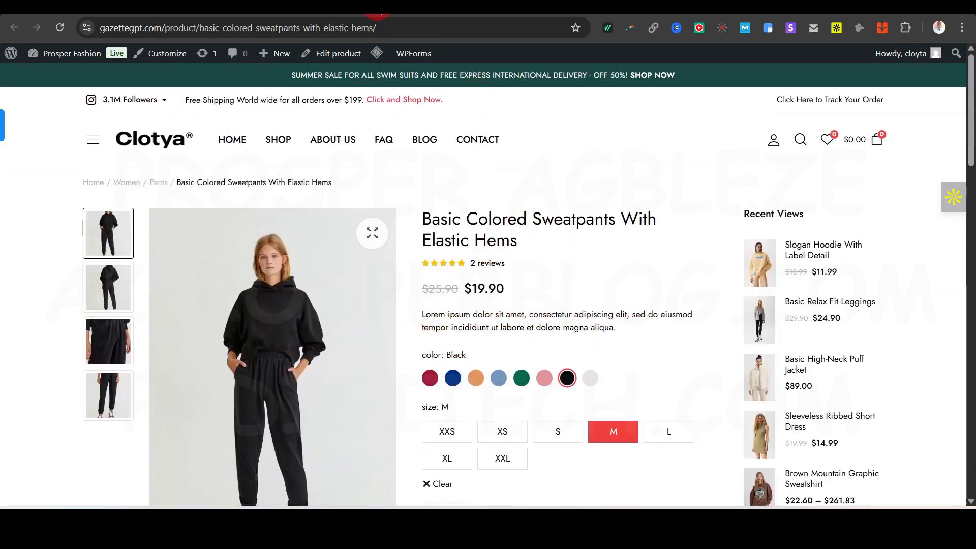
triple_click(576, 329)
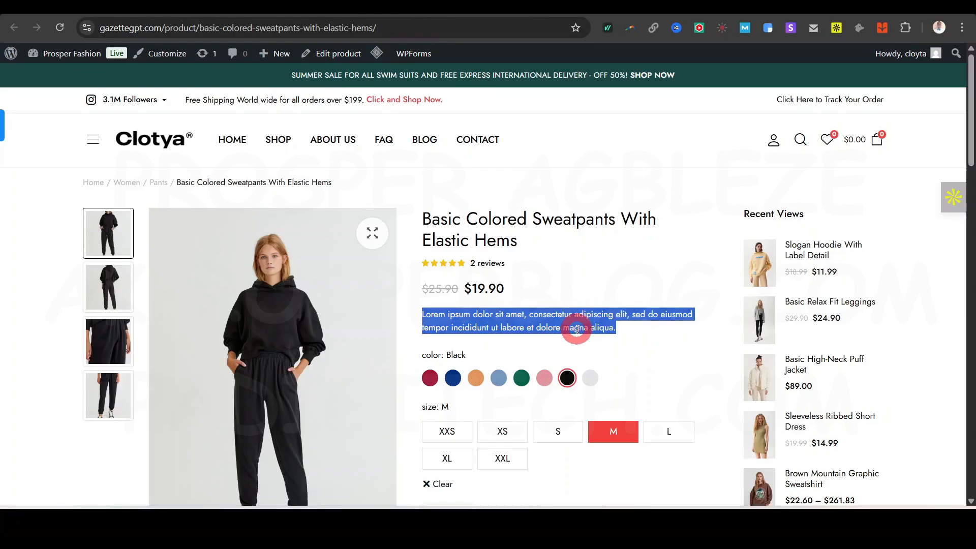
key(ctrl+c)
click(362, 10)
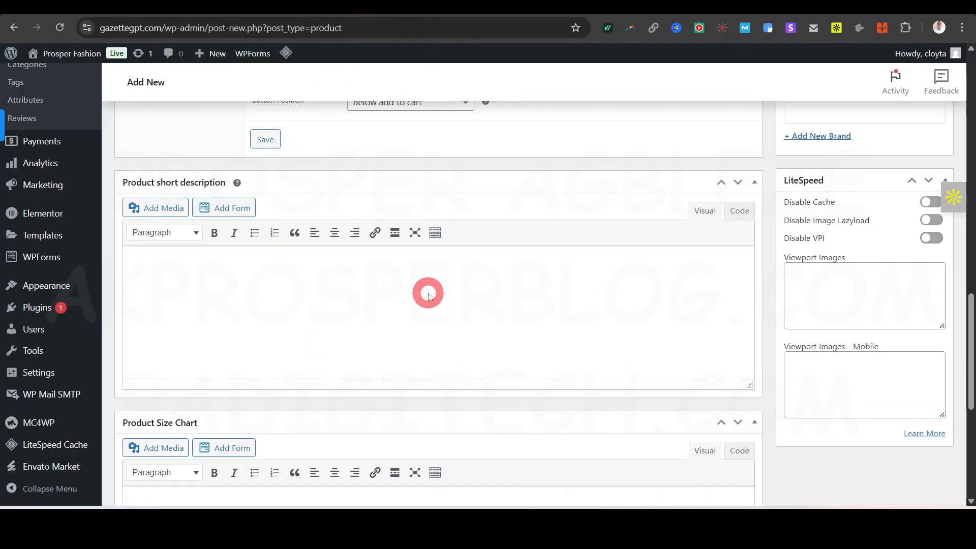
- Examine the size chart, product image and gallery sections, comparing them with the existing product page and checking the image upload recommendations
scroll(339, 300, down, 5)
scroll(314, 312, down, 1)
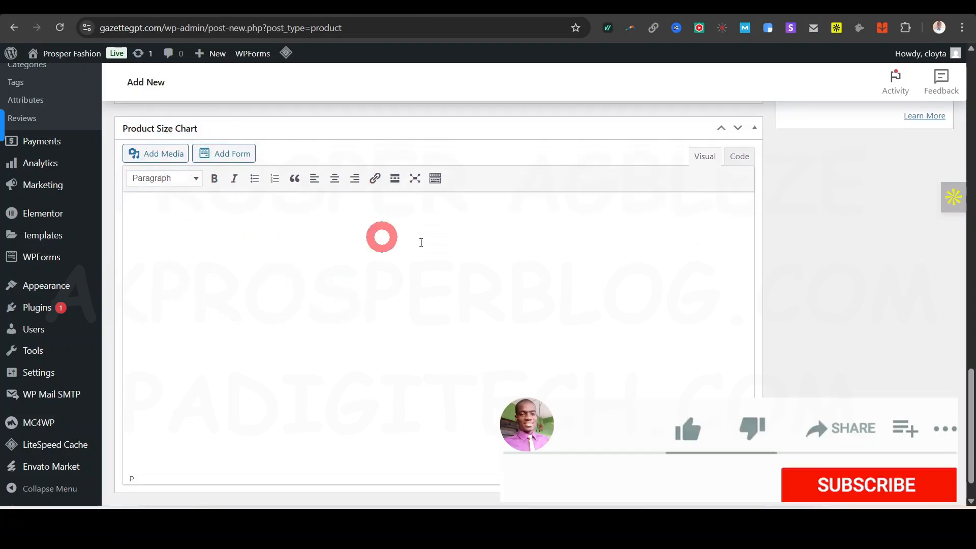
scroll(301, 374, down, 1)
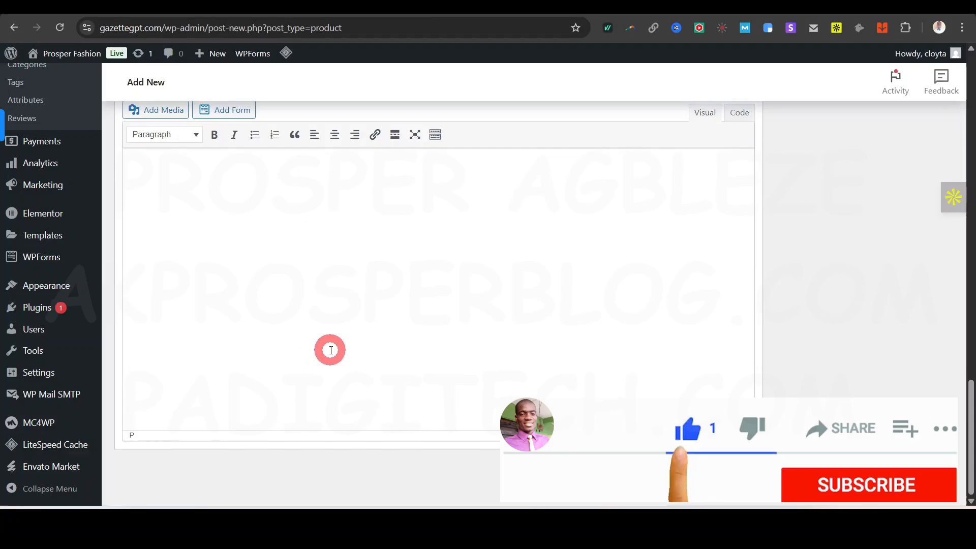
scroll(331, 349, up, 15)
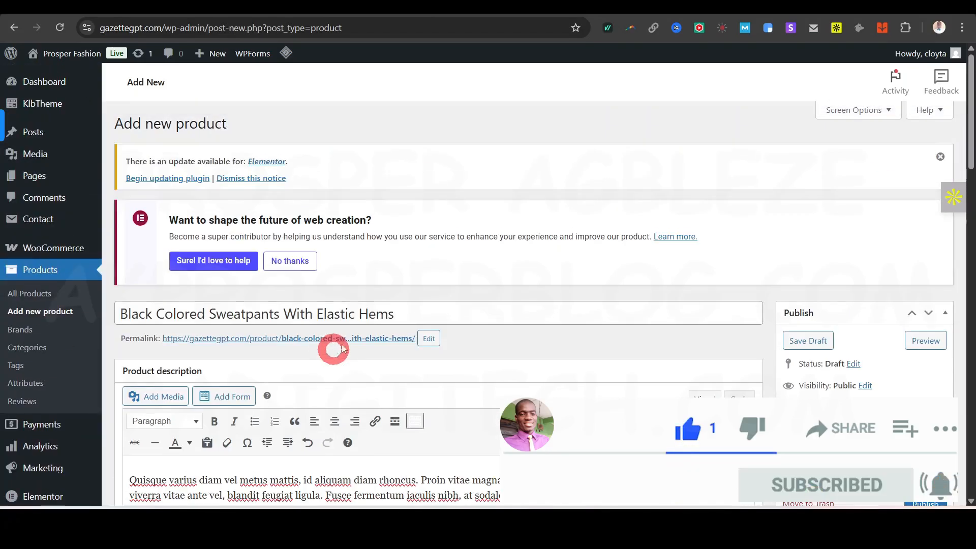
scroll(370, 320, down, 4)
scroll(869, 285, down, 2)
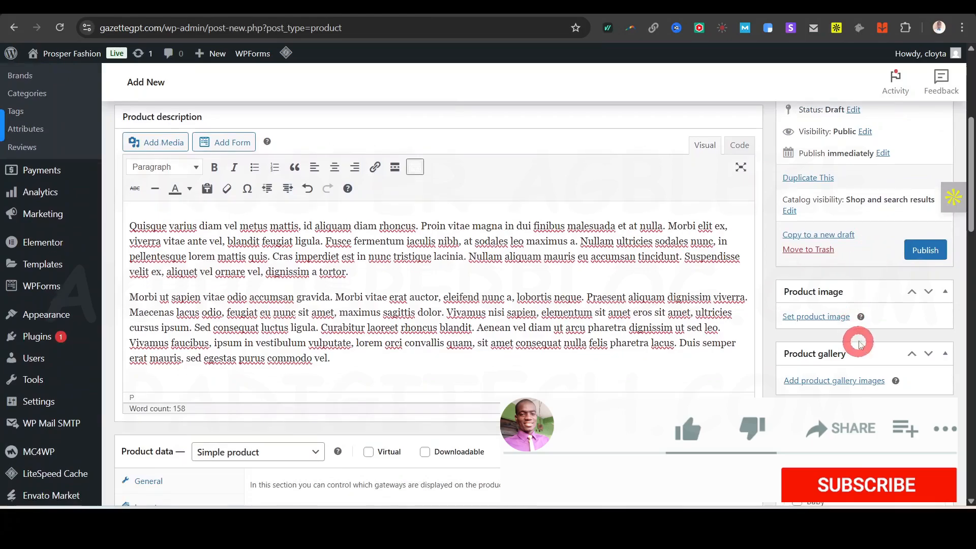
scroll(834, 322, down, 1)
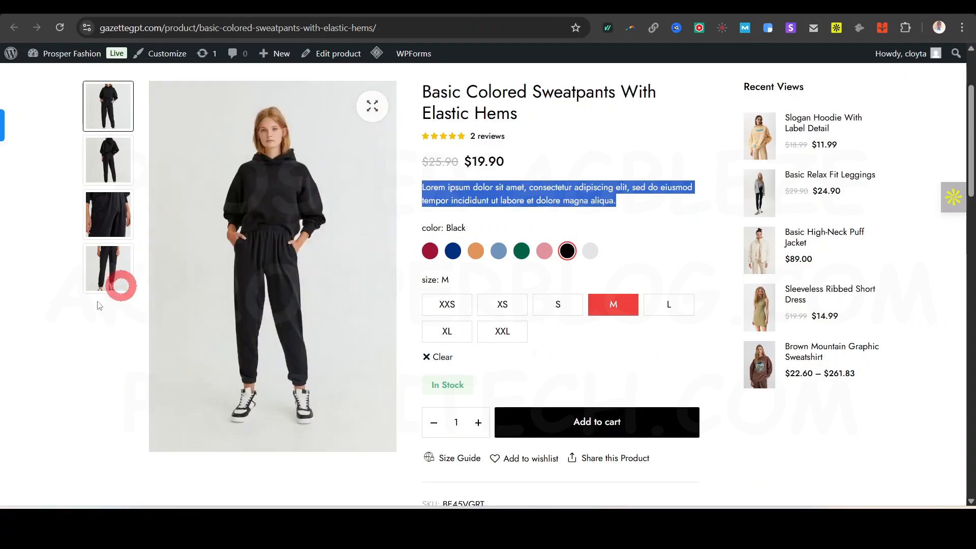
scroll(116, 314, up, 1)
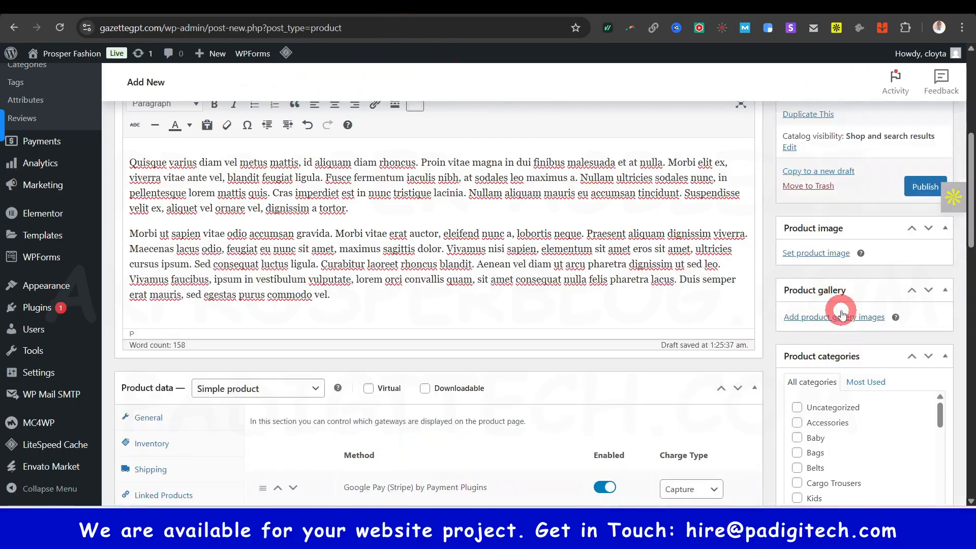
mouse_move(862, 256)
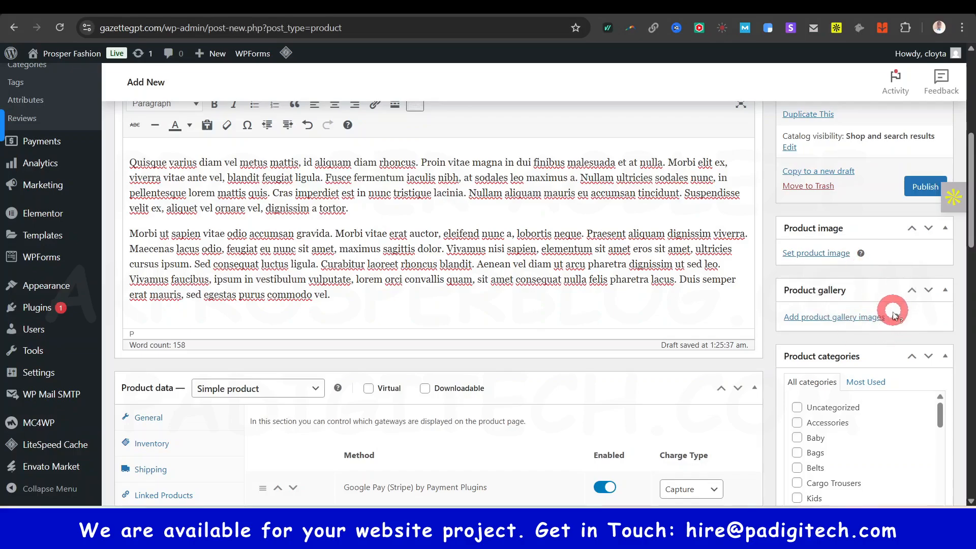
mouse_move(895, 316)
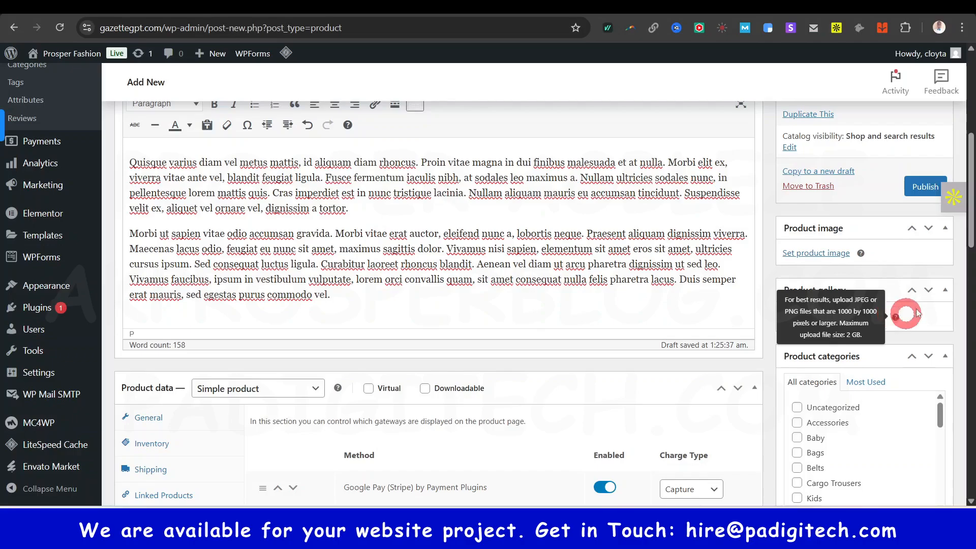
- Set the first media library photo, the woman in a black top and patterned shorts beside clothes racks, as the product image
click(816, 253)
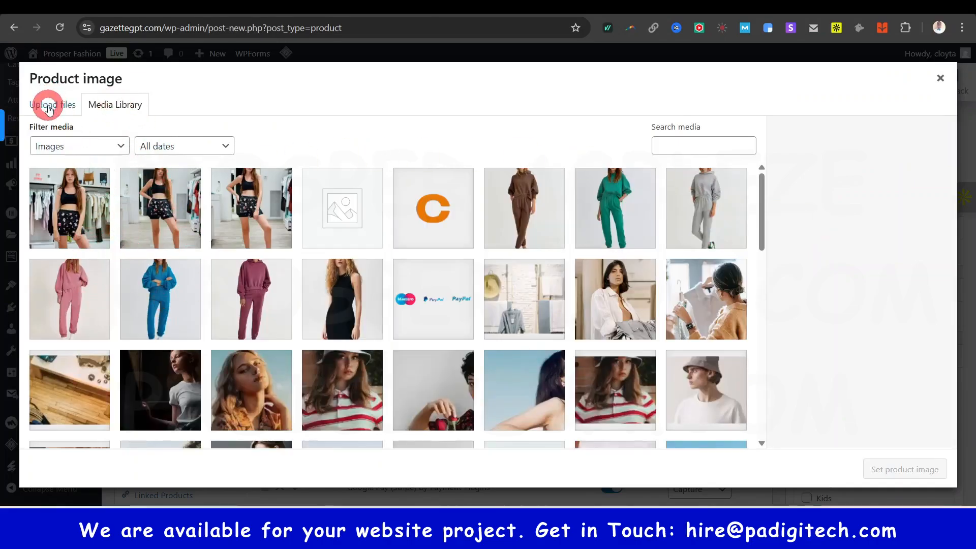
click(82, 212)
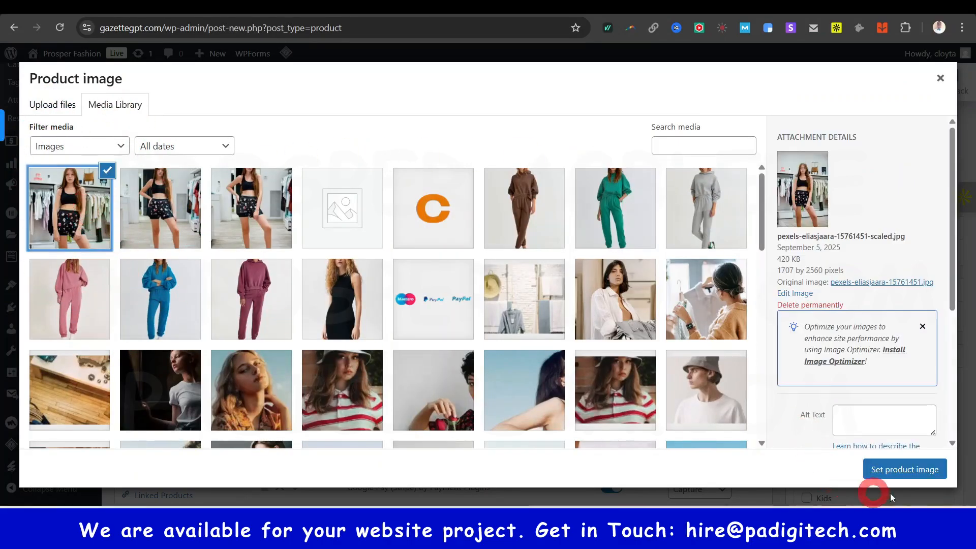
click(921, 469)
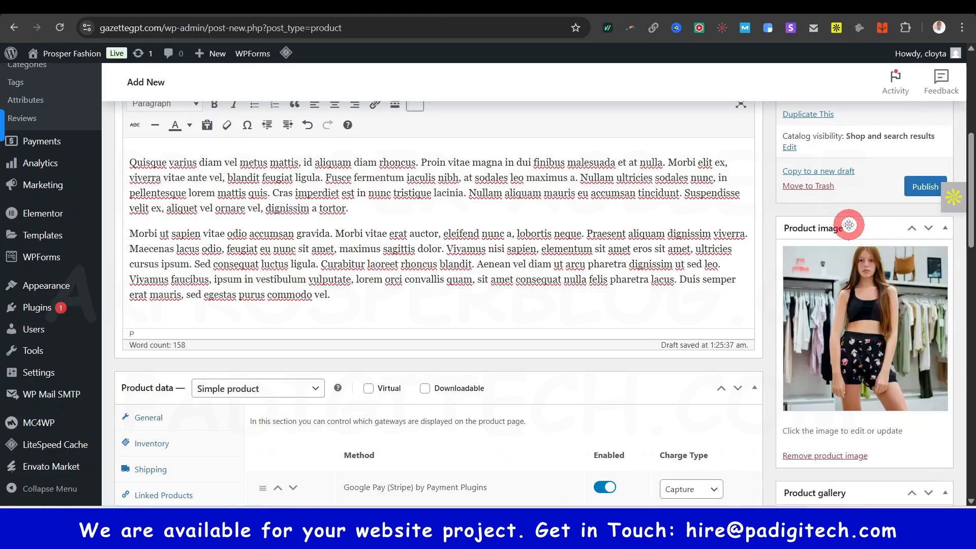
- Add the second and third media library photos of the woman in patterned shorts to the product gallery
scroll(839, 305, down, 3)
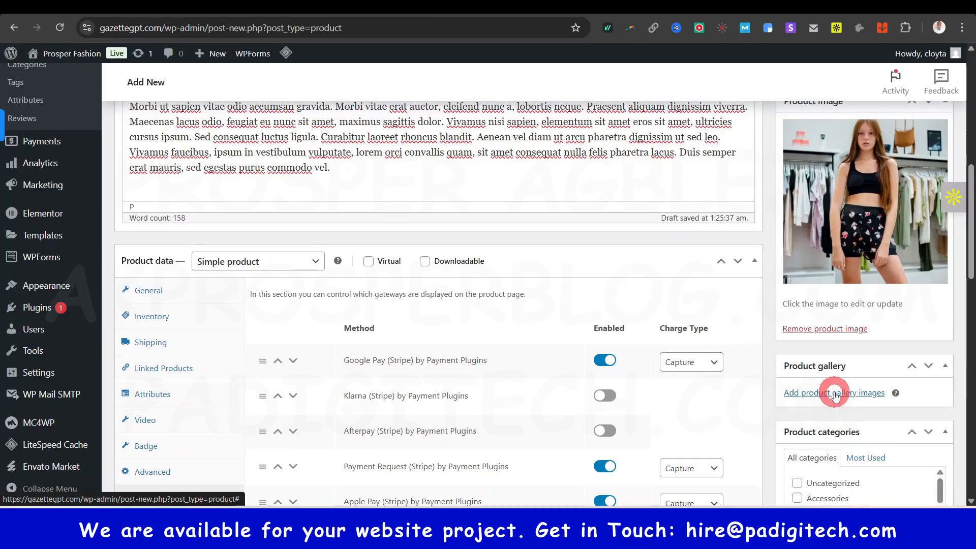
scroll(905, 285, up, 2)
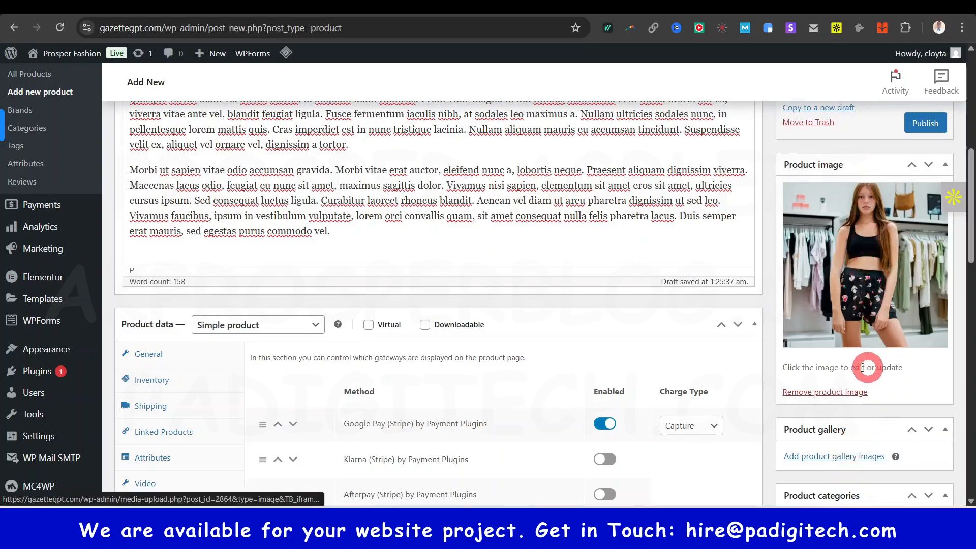
click(854, 458)
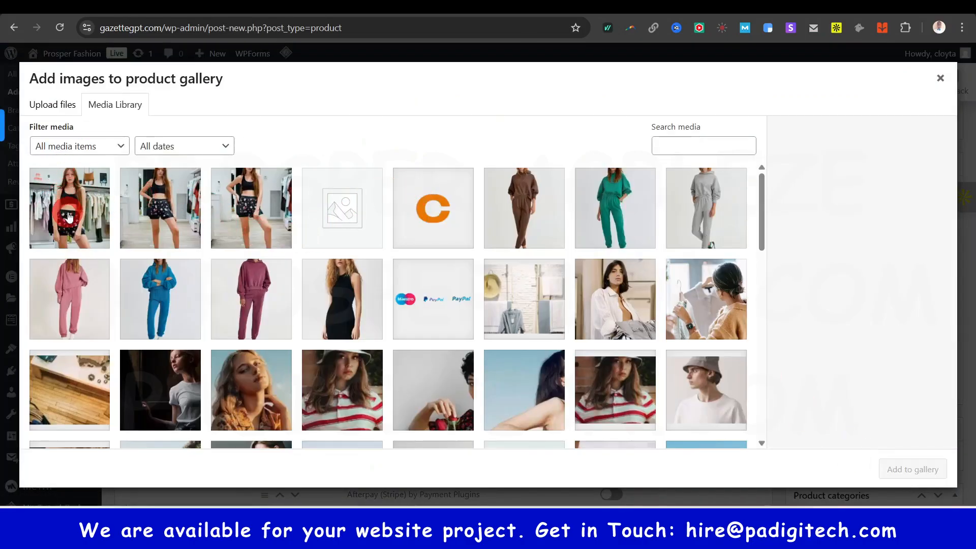
ctrl+click(155, 216)
ctrl+click(289, 206)
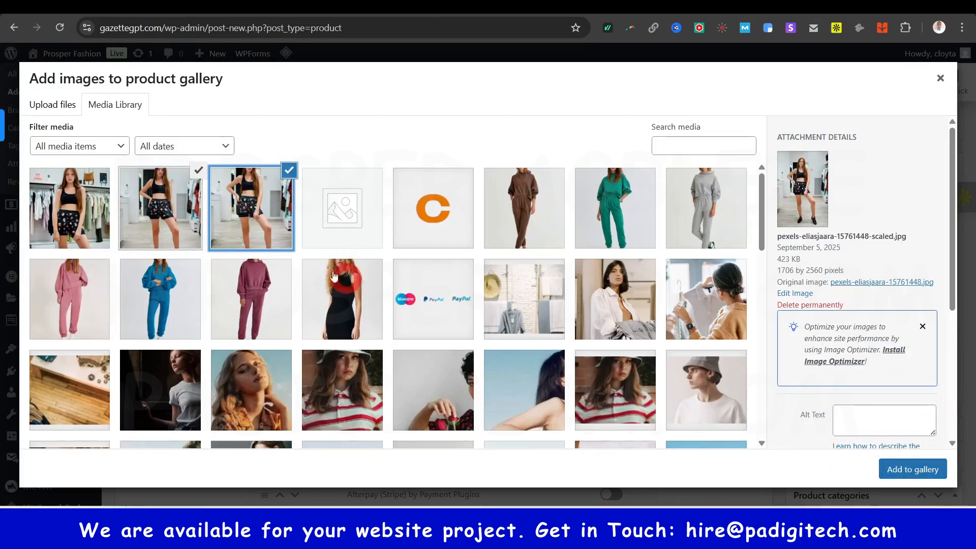
click(901, 470)
- Assign the product to the SweartShirt category, dismissing the licence reminder
scroll(907, 399, down, 6)
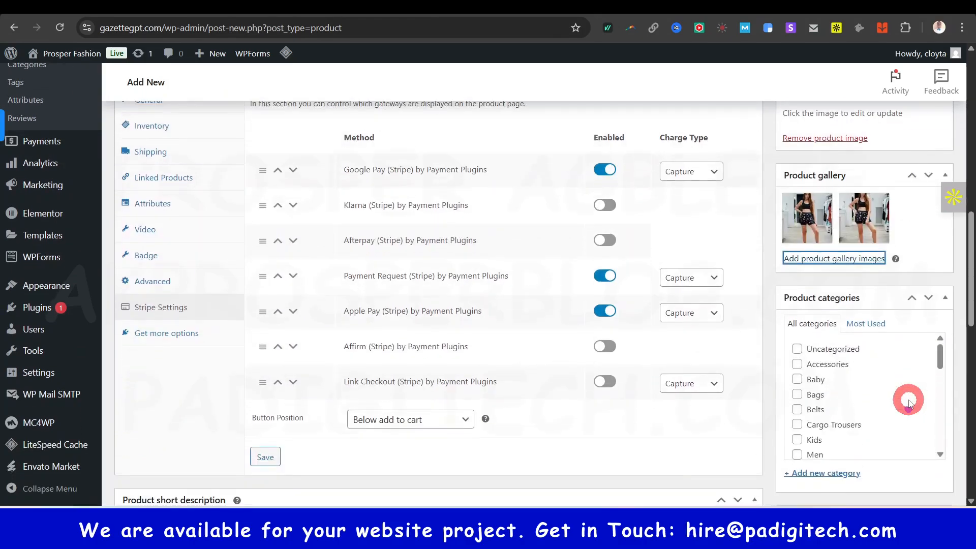
scroll(909, 403, down, 3)
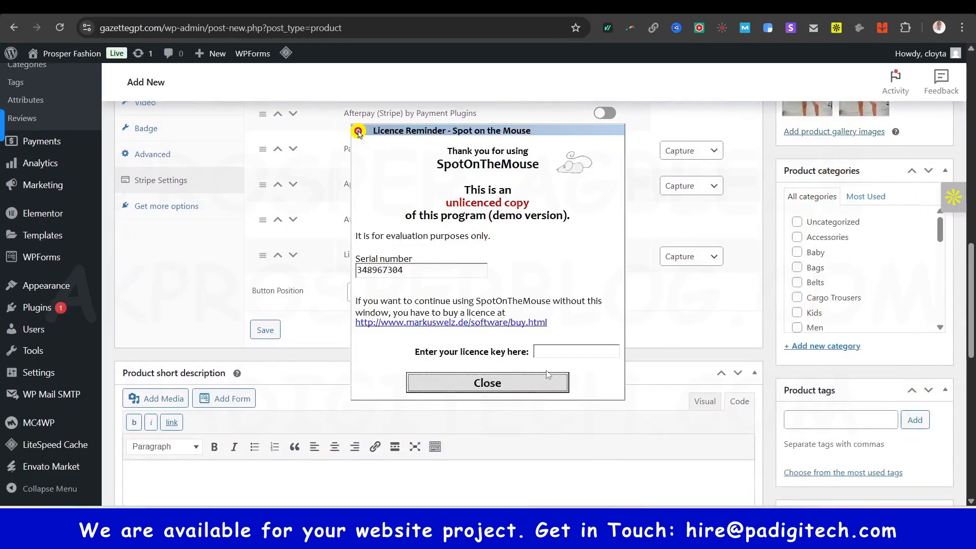
click(549, 382)
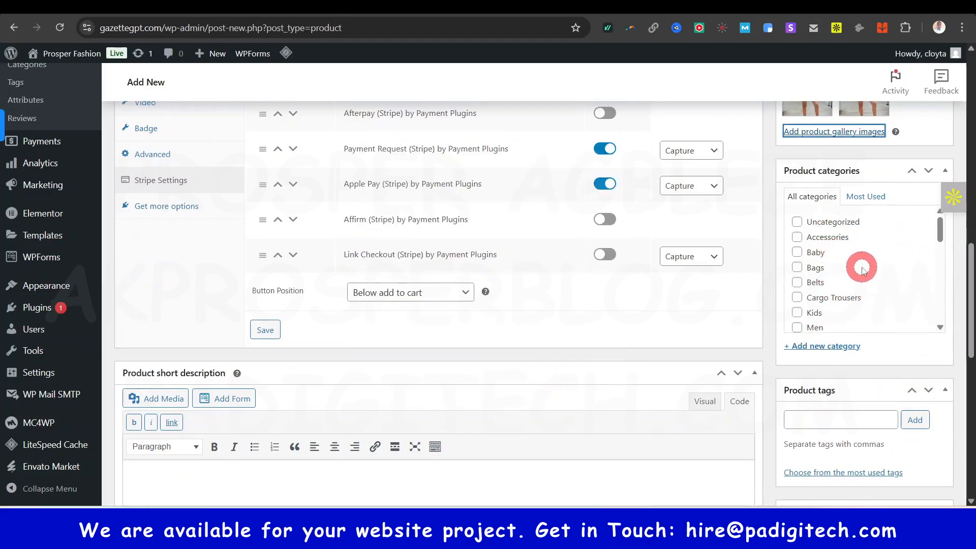
scroll(863, 269, down, 2)
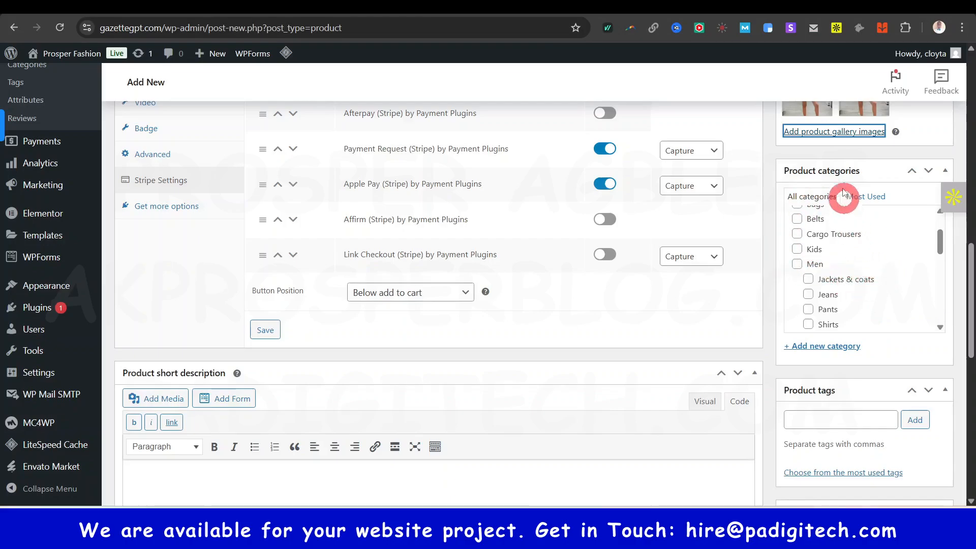
scroll(844, 196, up, 2)
scroll(843, 184, up, 1)
scroll(876, 346, down, 4)
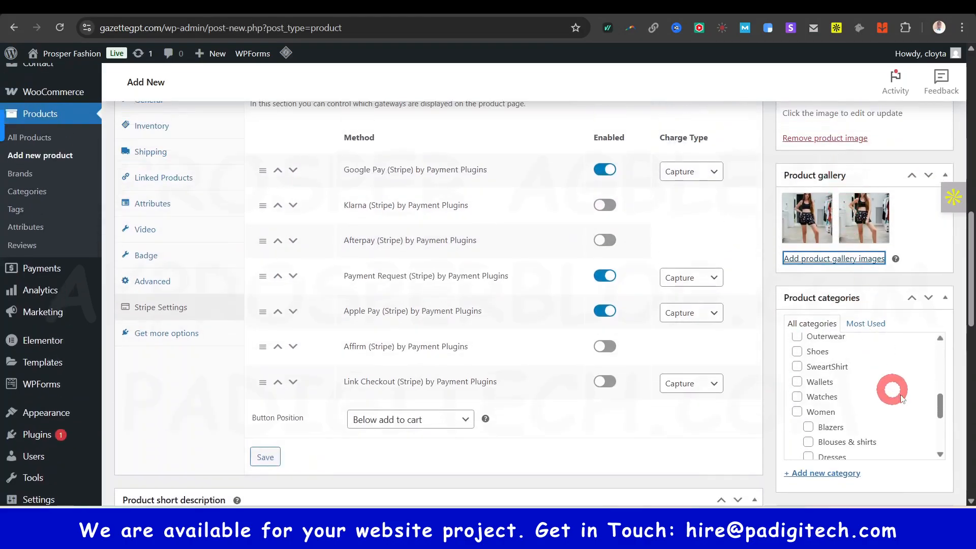
click(797, 366)
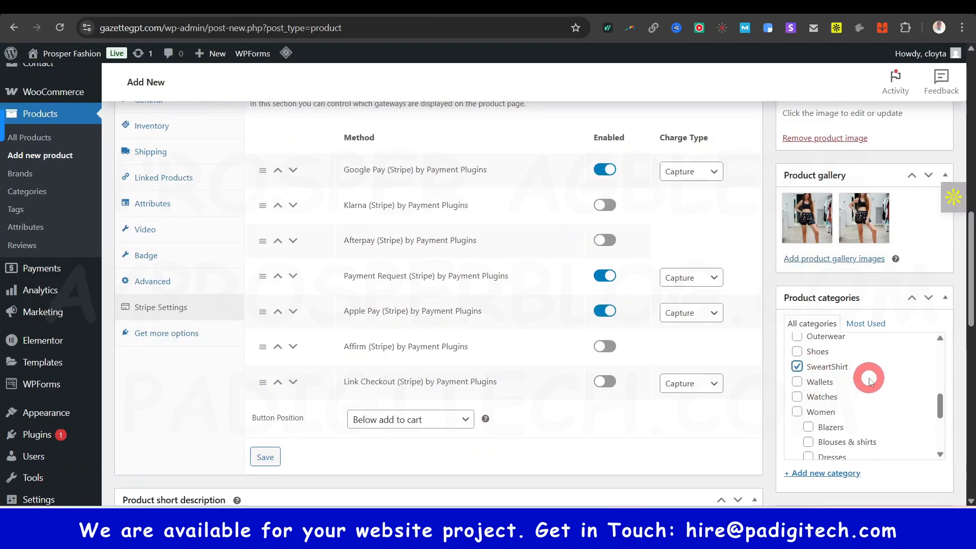
- Assign the product to the Women category in addition to SweartShirt
scroll(869, 378, up, 6)
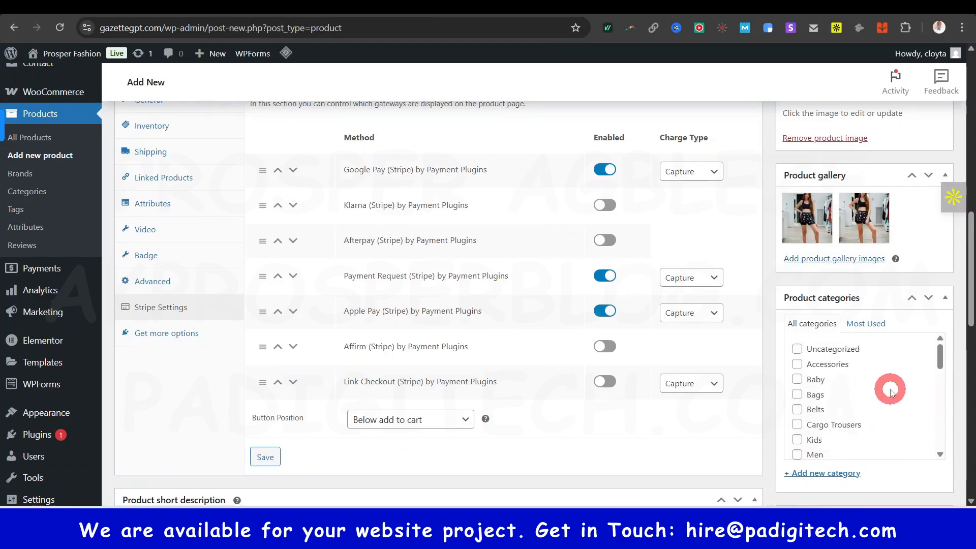
scroll(859, 432, down, 3)
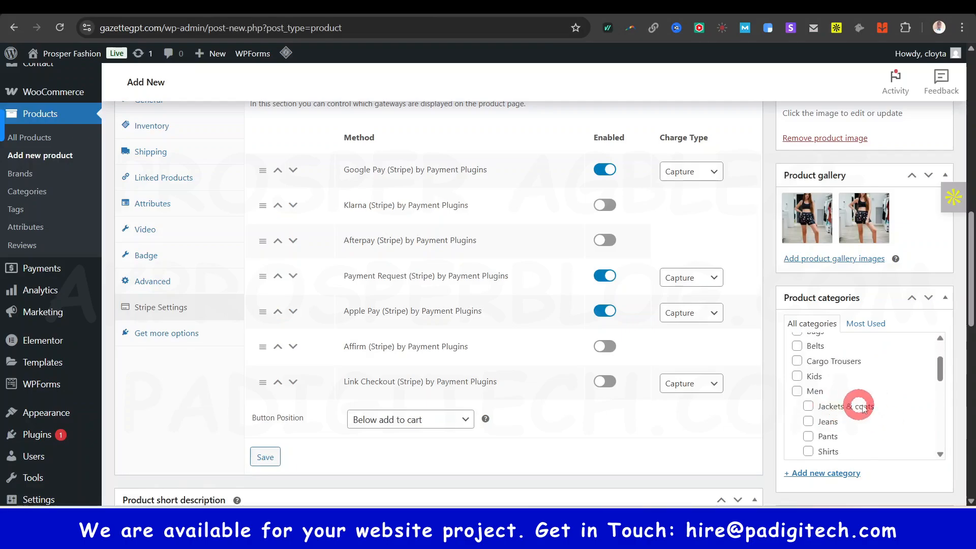
scroll(870, 403, down, 3)
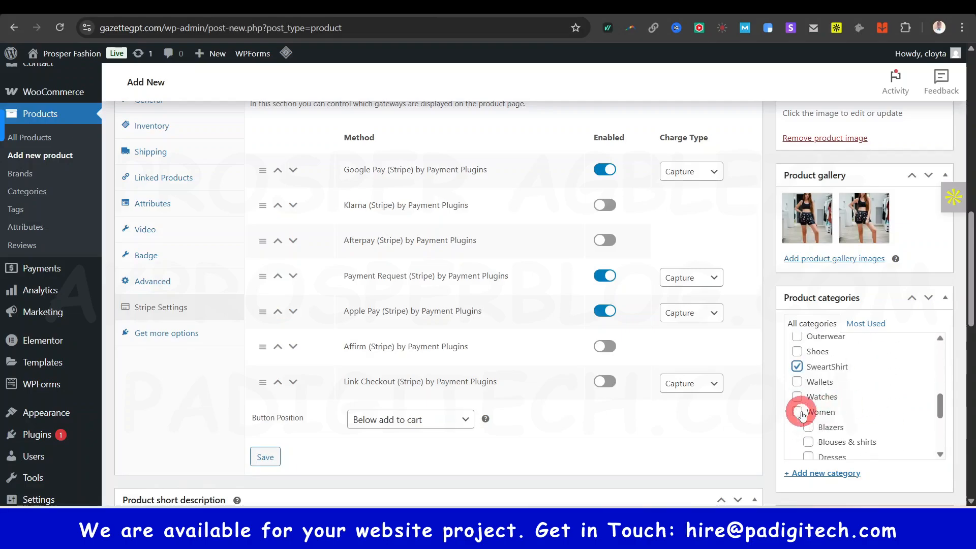
scroll(854, 407, down, 8)
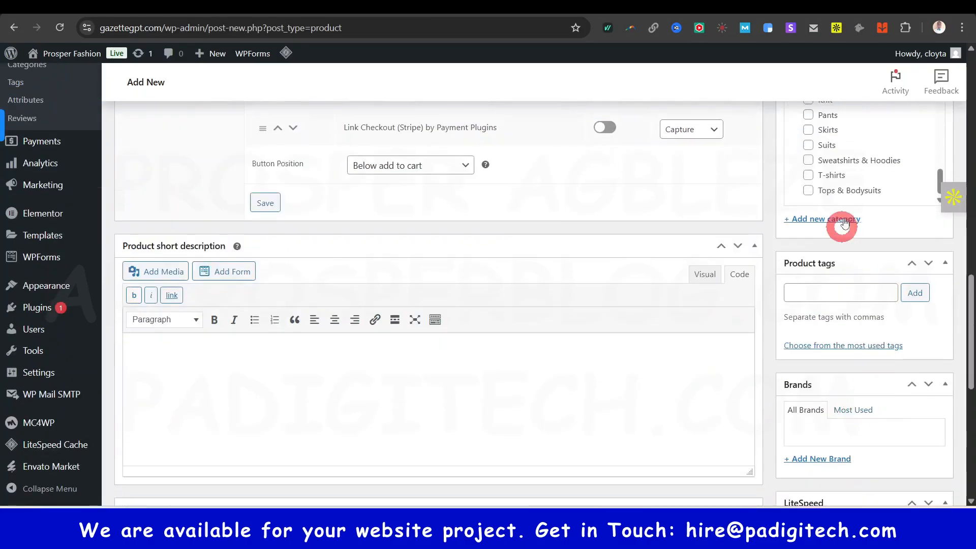
- Review the product tags, brands and LiteSpeed sections without entering anything
click(816, 291)
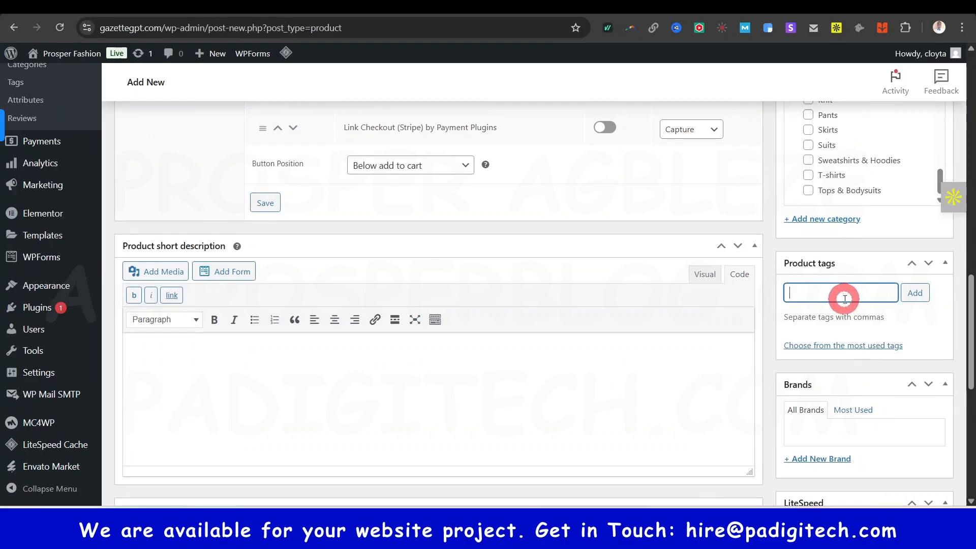
scroll(839, 291, down, 2)
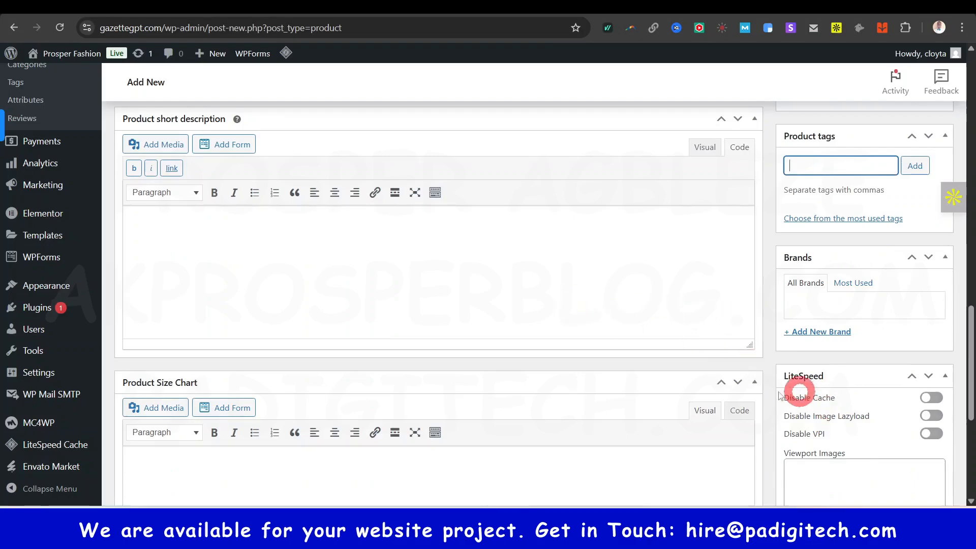
scroll(30, 137, up, 2)
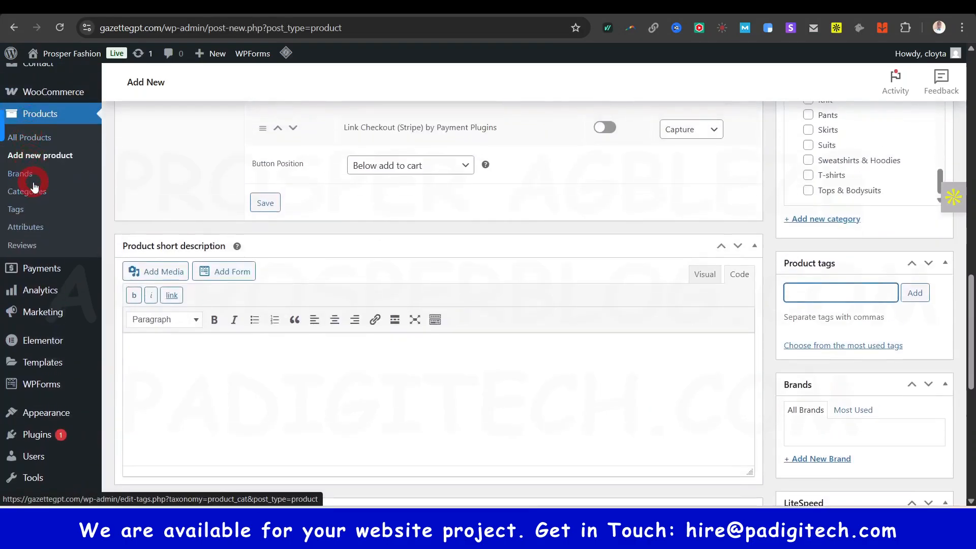
scroll(771, 346, down, 2)
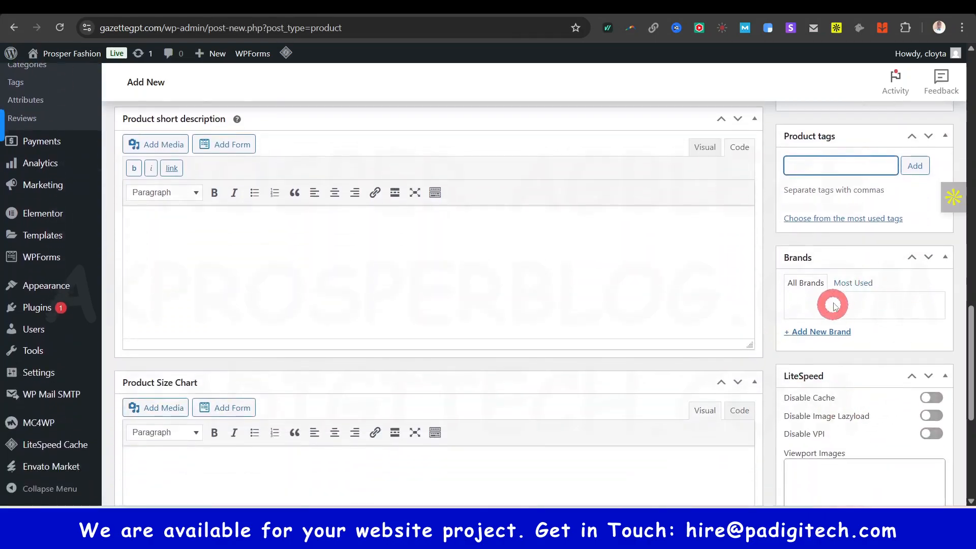
scroll(812, 303, down, 5)
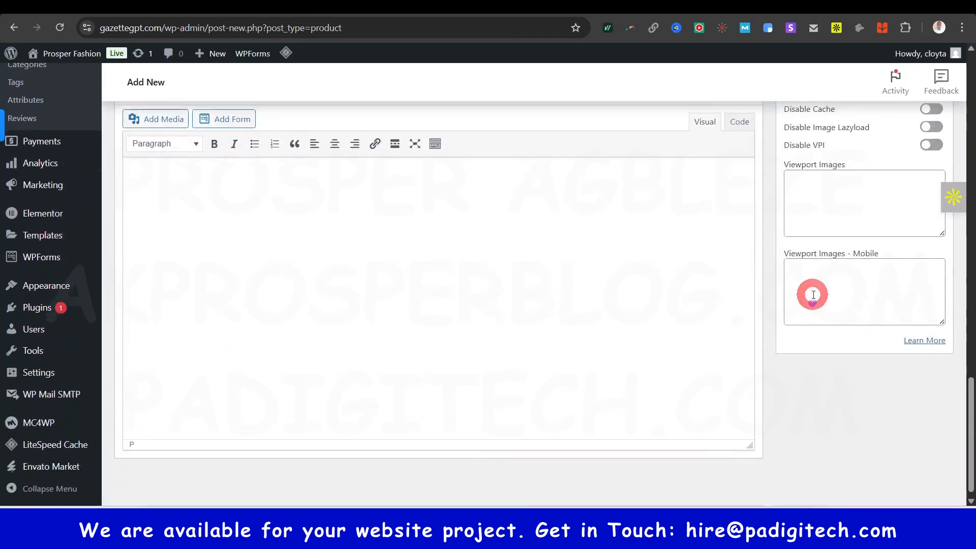
- Publish the Black Colored Sweatpants With Elastic Hems product
scroll(833, 371, up, 20)
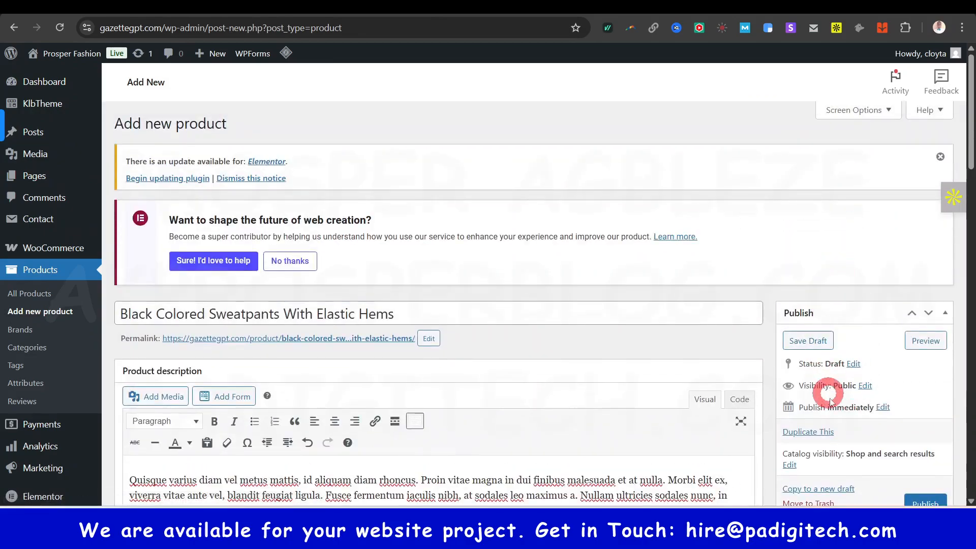
scroll(844, 407, down, 3)
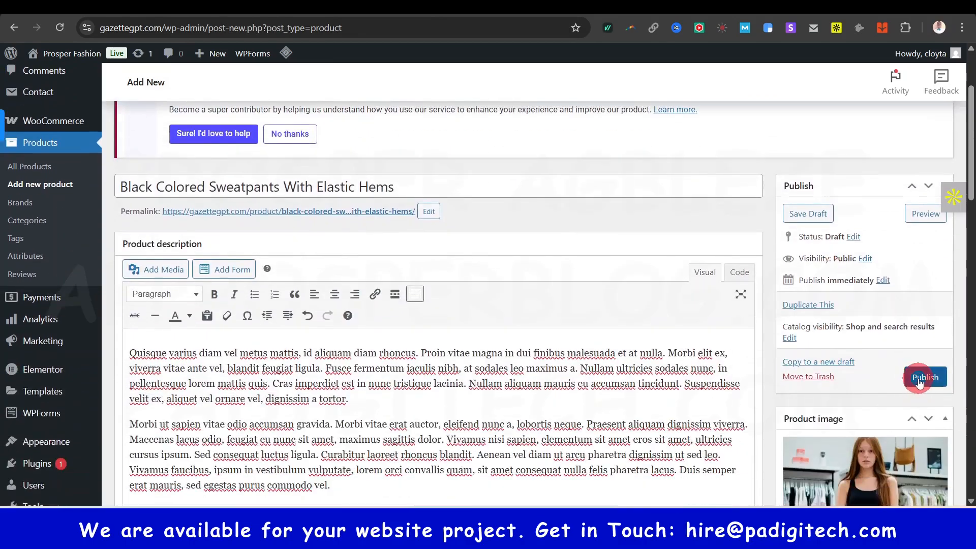
click(919, 382)
- Open the published product's permalink in a new tab and check its title, price, short description, images and categories
scroll(691, 402, down, 3)
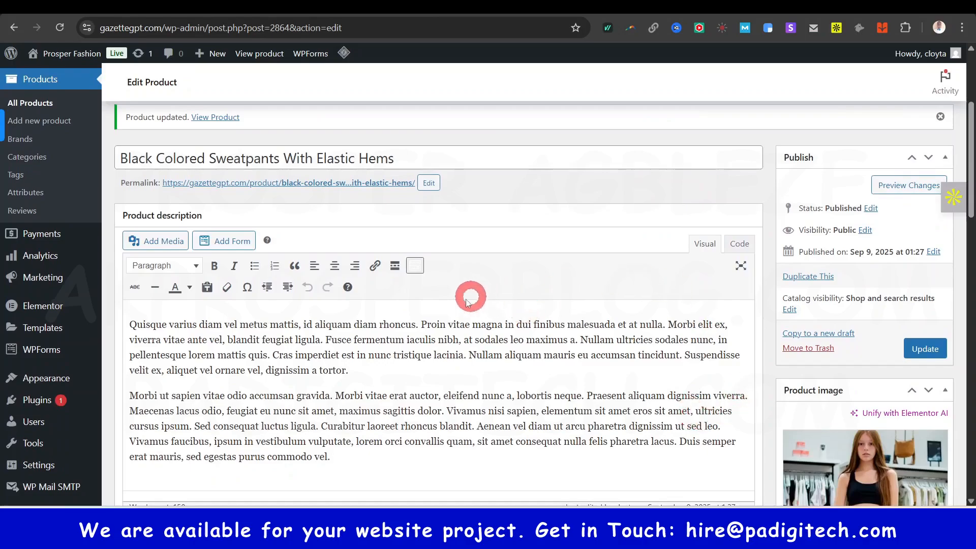
right_click(336, 184)
click(384, 198)
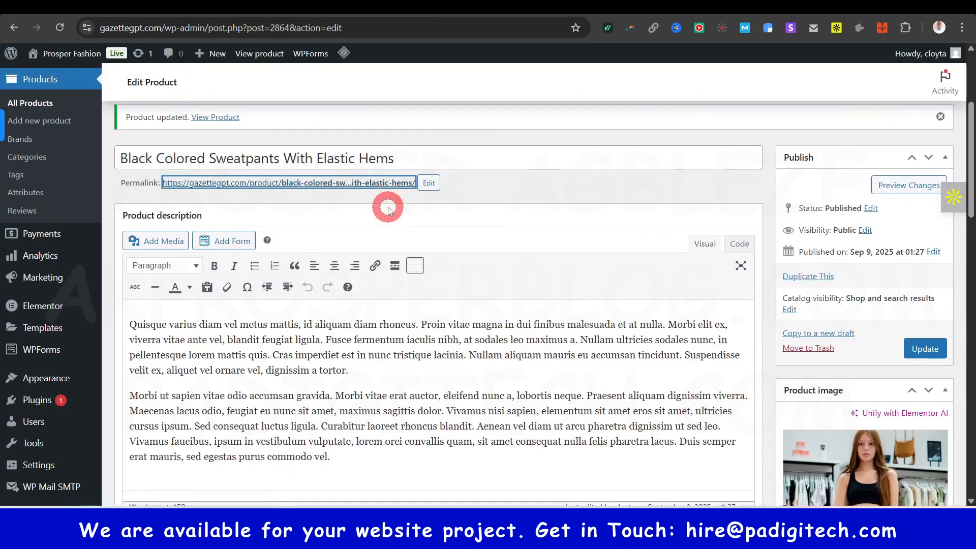
click(408, 15)
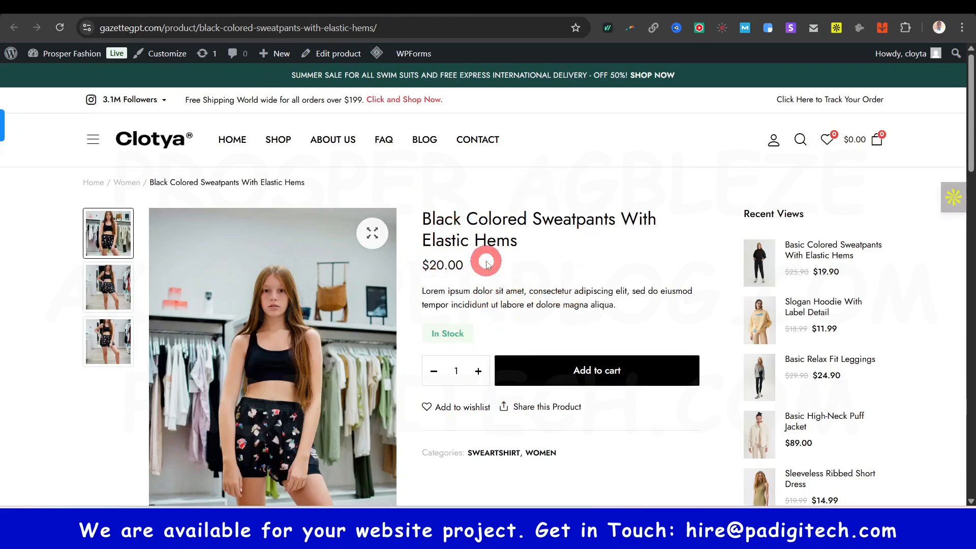
scroll(485, 261, down, 2)
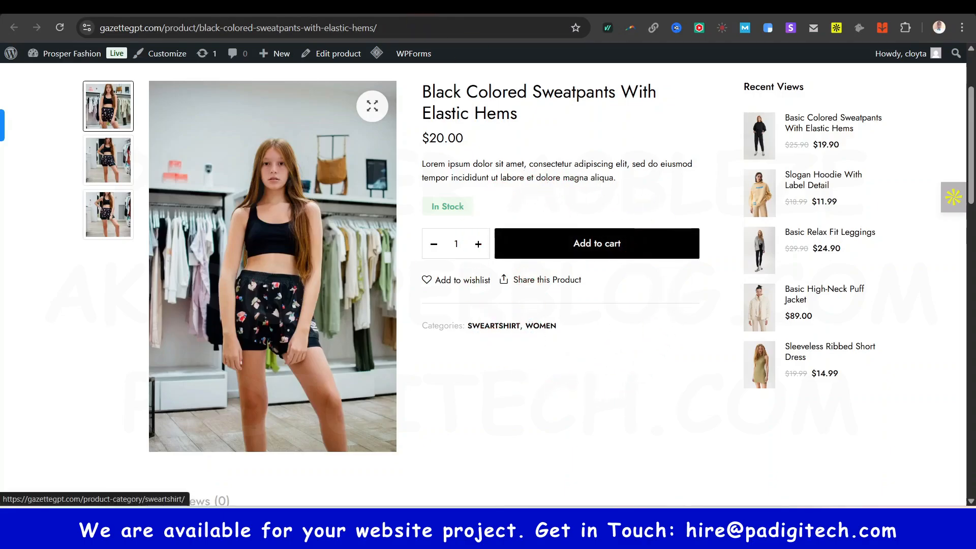
- Return to the product editor and change the product type to Variable product
click(334, 5)
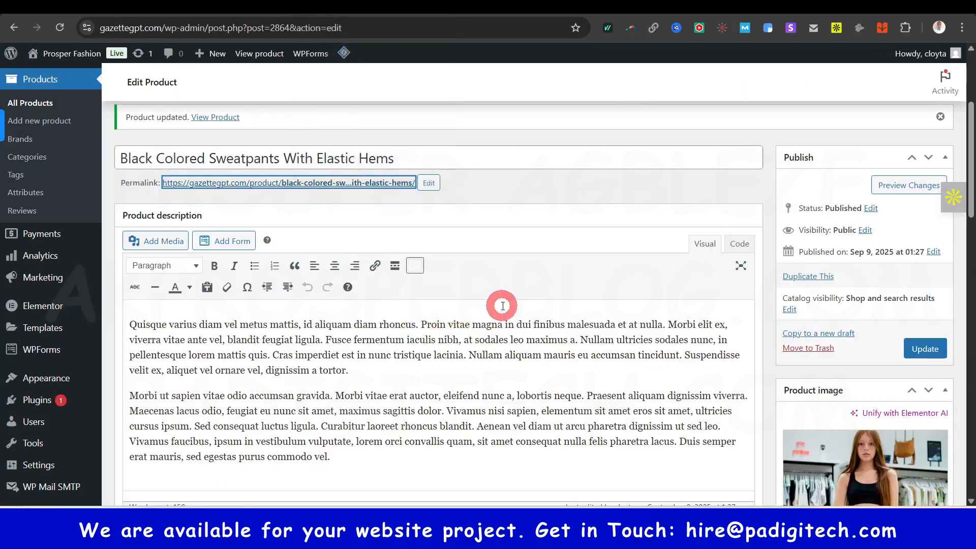
scroll(502, 306, down, 10)
scroll(502, 306, up, 3)
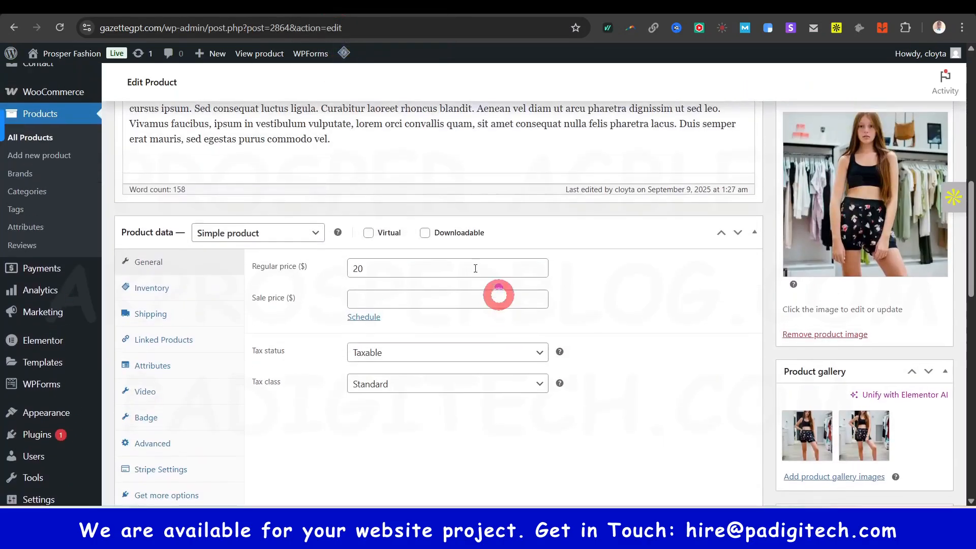
click(315, 234)
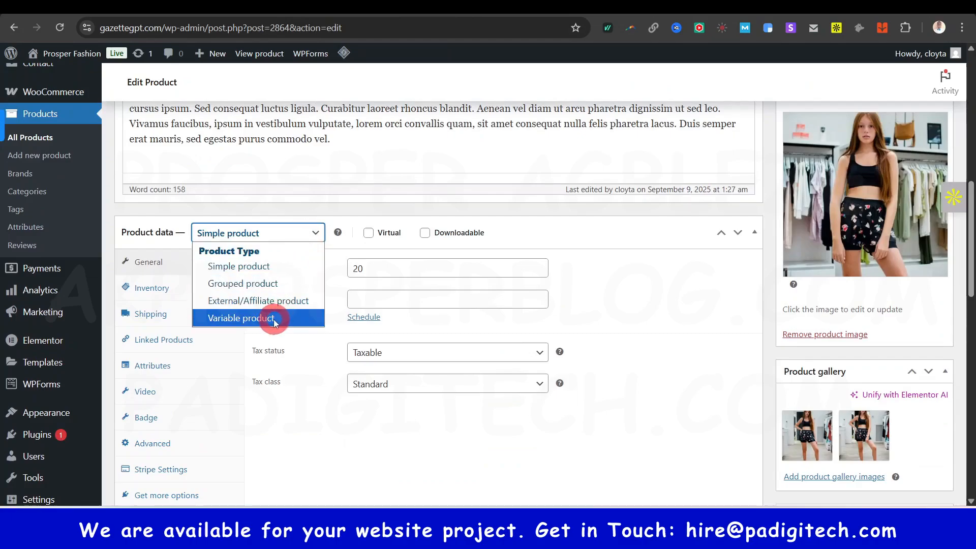
click(250, 318)
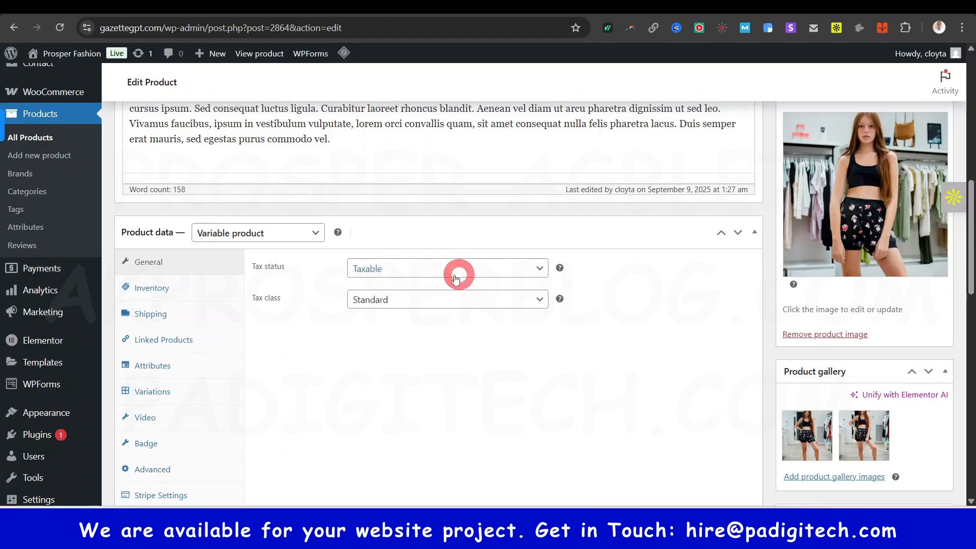
- Review the variable product's inventory, shipping and linked products settings
click(167, 288)
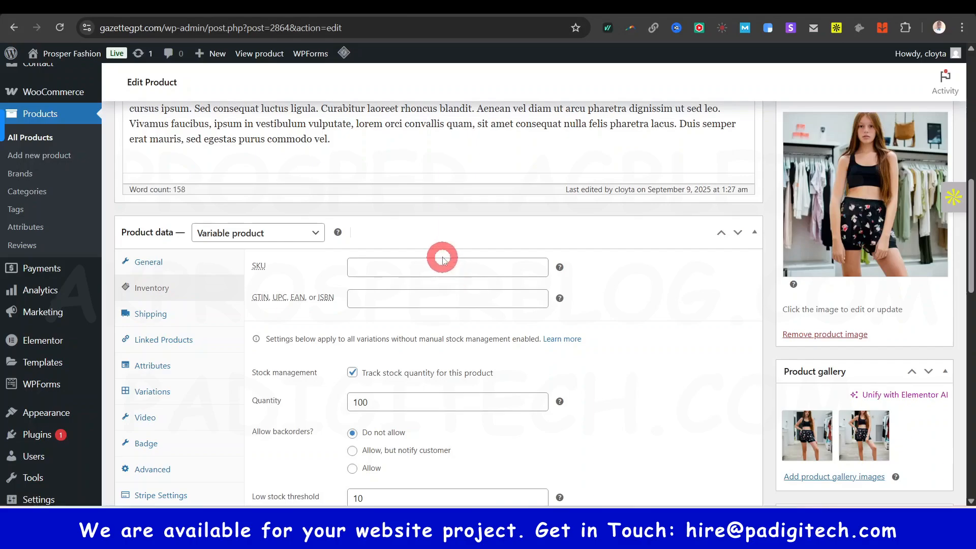
click(162, 311)
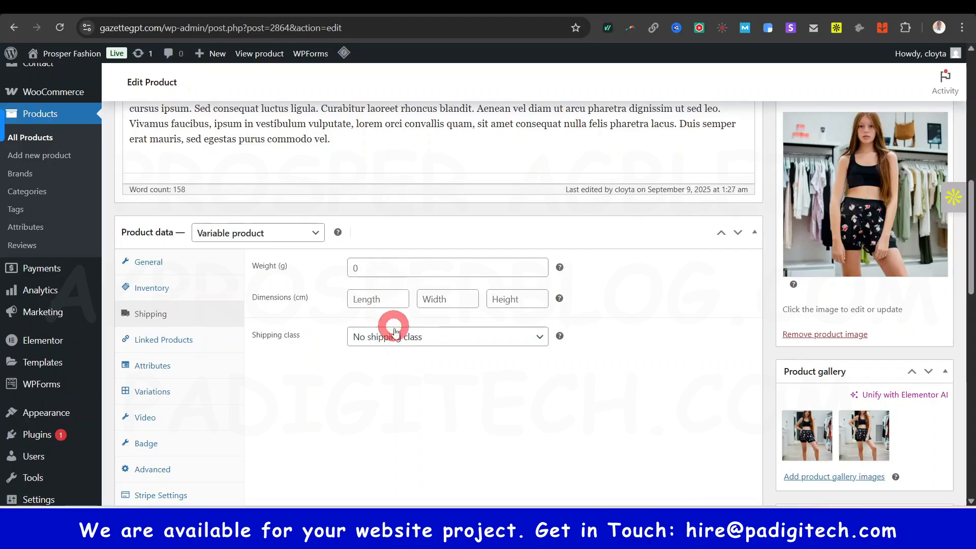
click(176, 345)
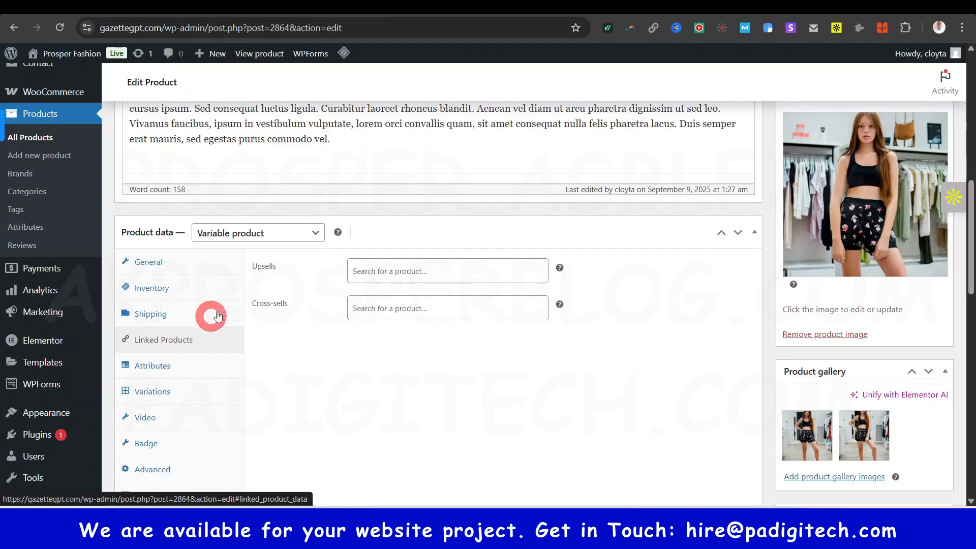
- Add the existing color and size attributes to the product
click(175, 369)
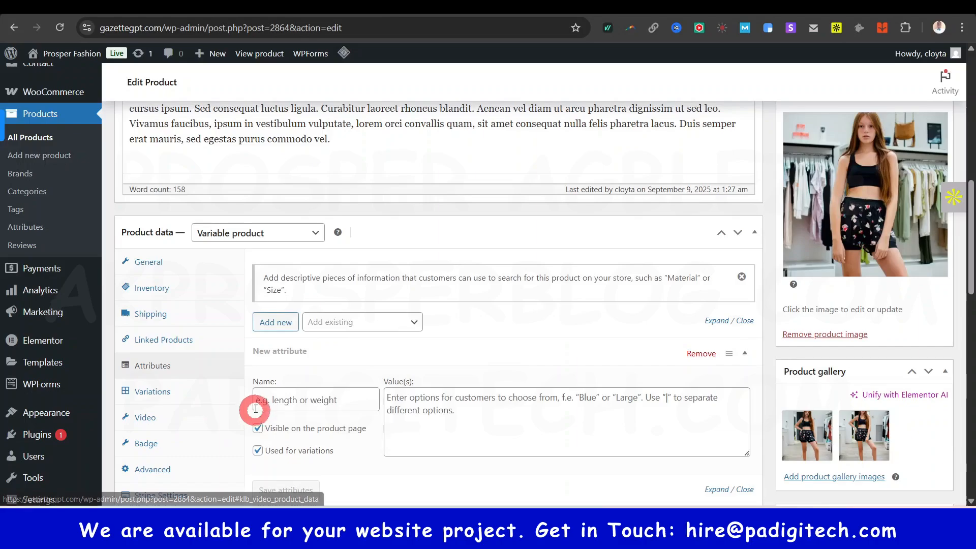
scroll(318, 376, down, 1)
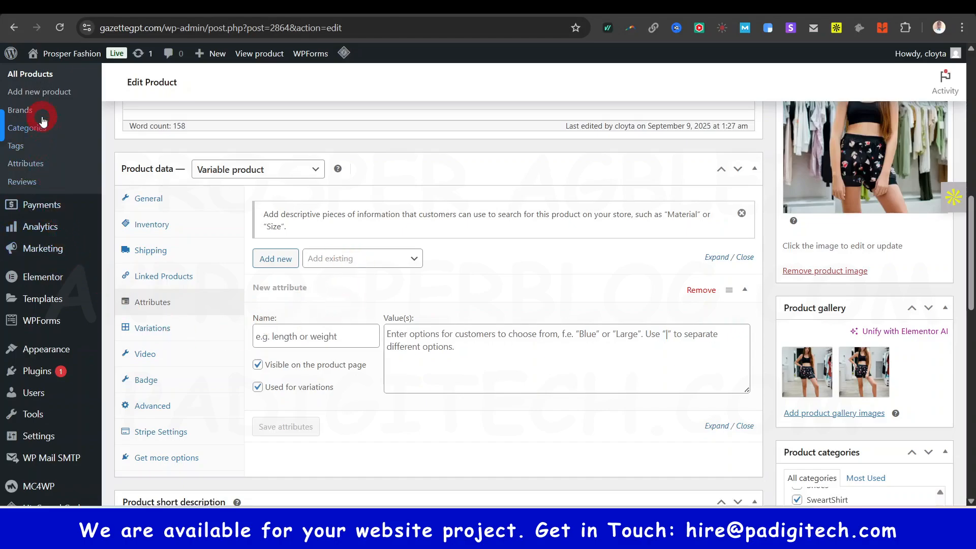
click(386, 262)
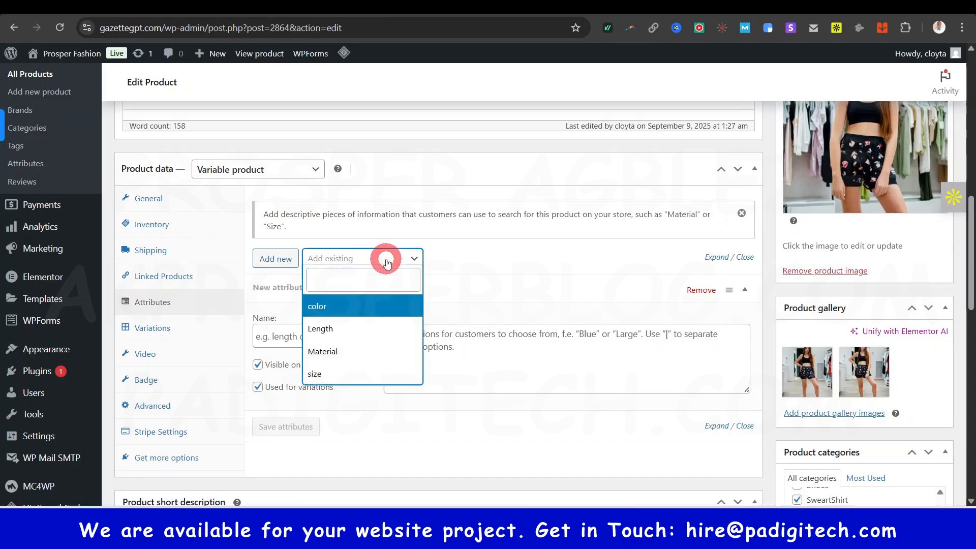
click(355, 312)
click(401, 259)
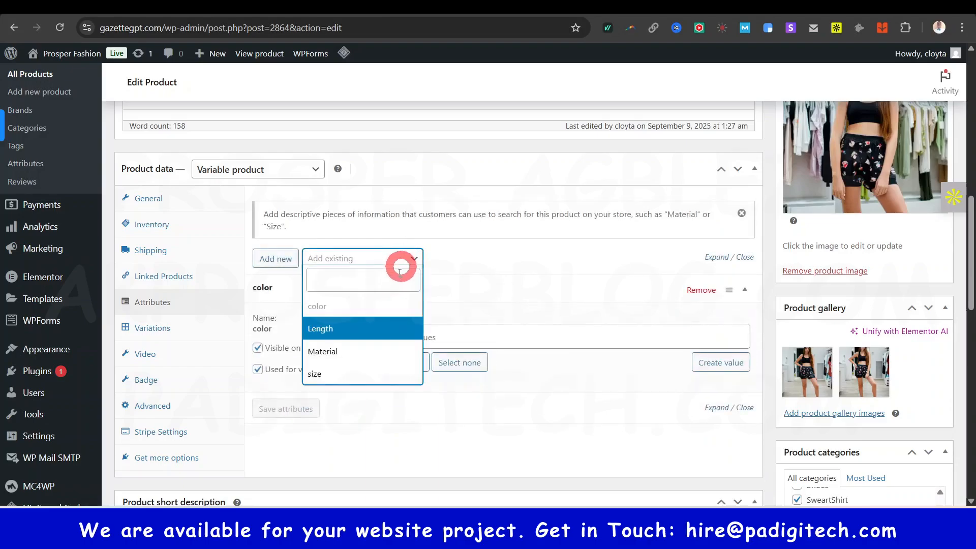
click(364, 375)
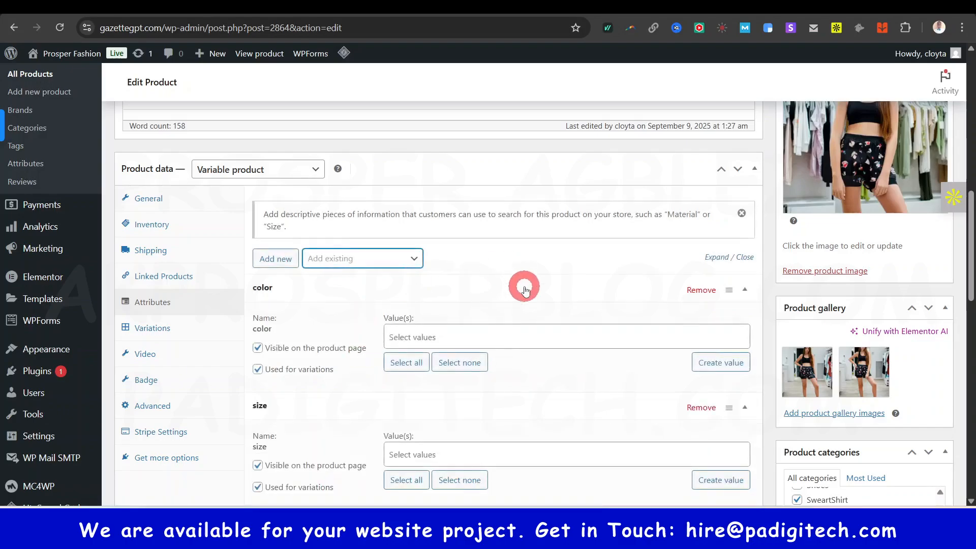
- Add all available values to the color attribute, and remove every one except Black, White and Yellow
scroll(525, 290, down, 1)
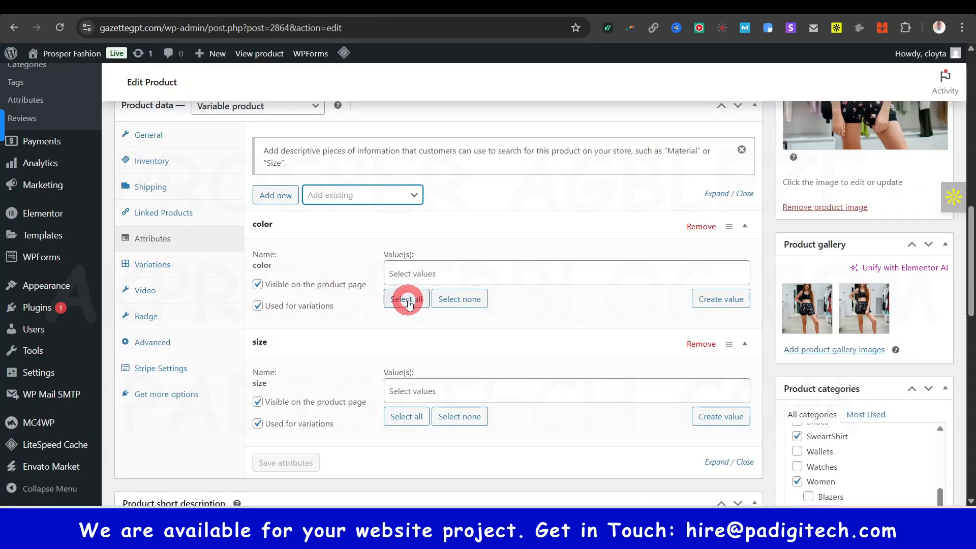
click(407, 300)
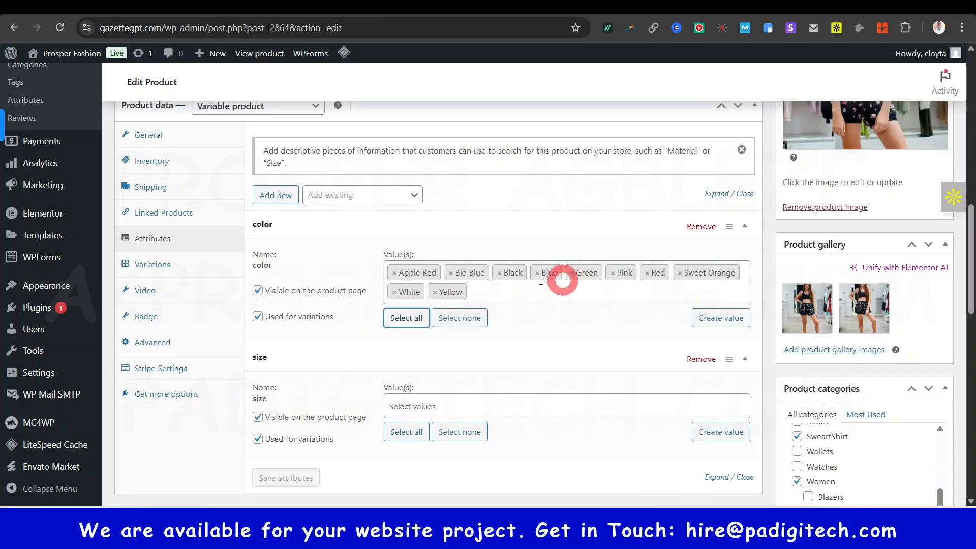
click(450, 273)
click(394, 273)
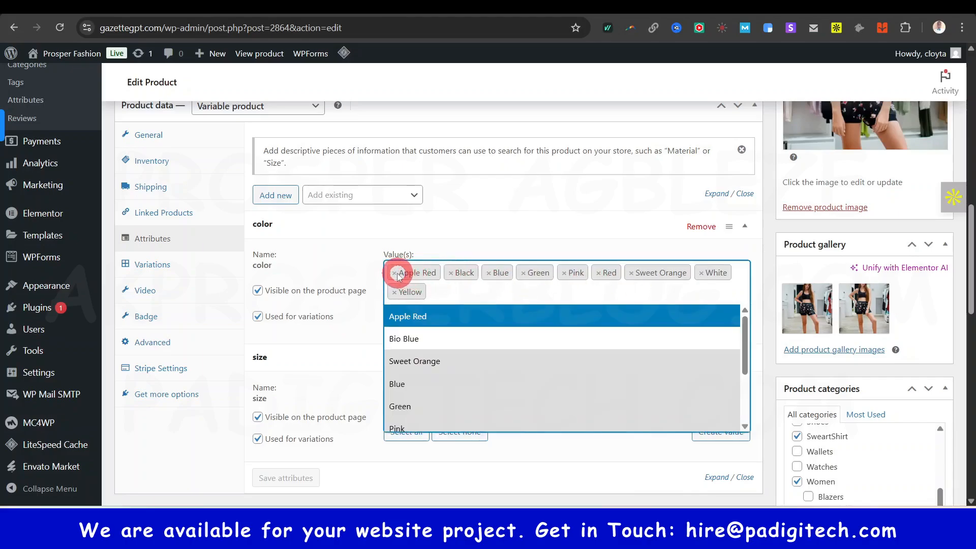
click(432, 273)
click(433, 273)
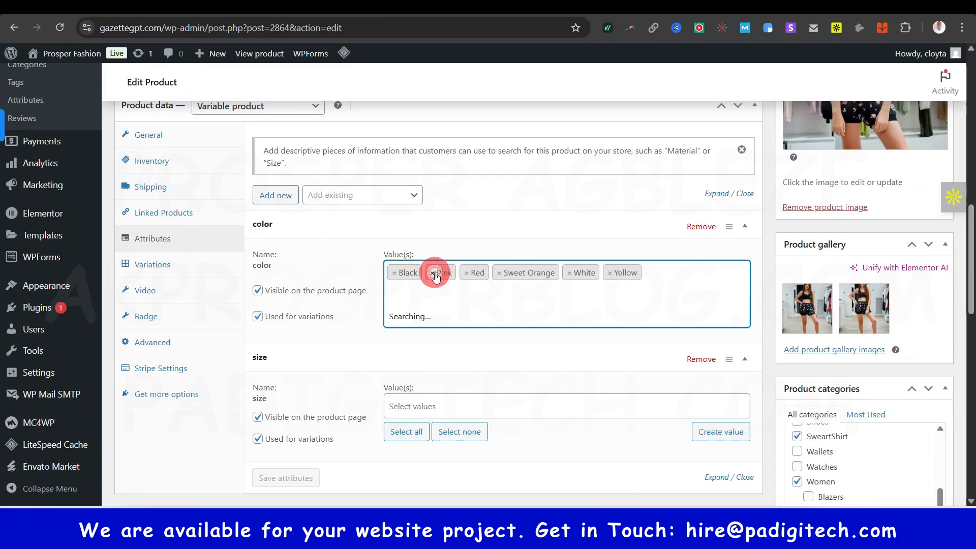
click(433, 273)
click(433, 273)
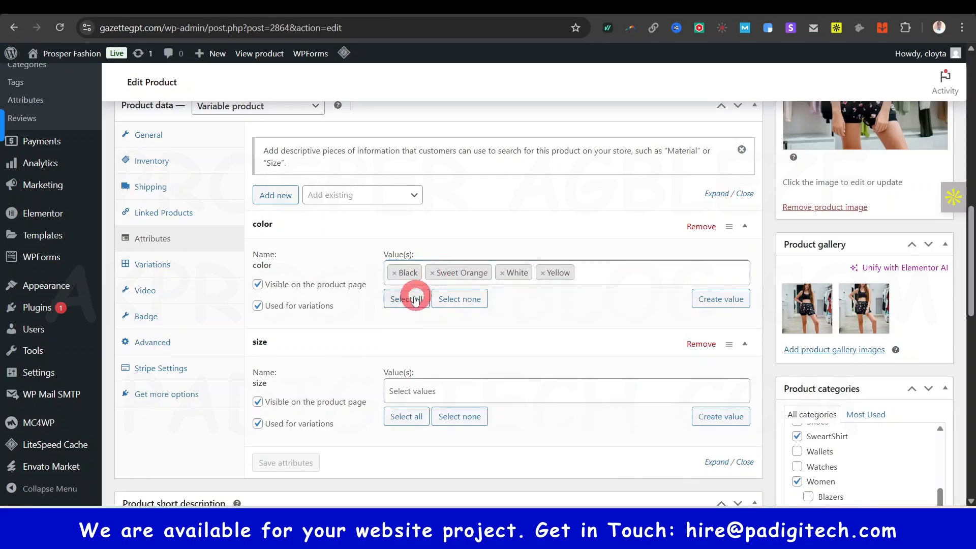
click(433, 273)
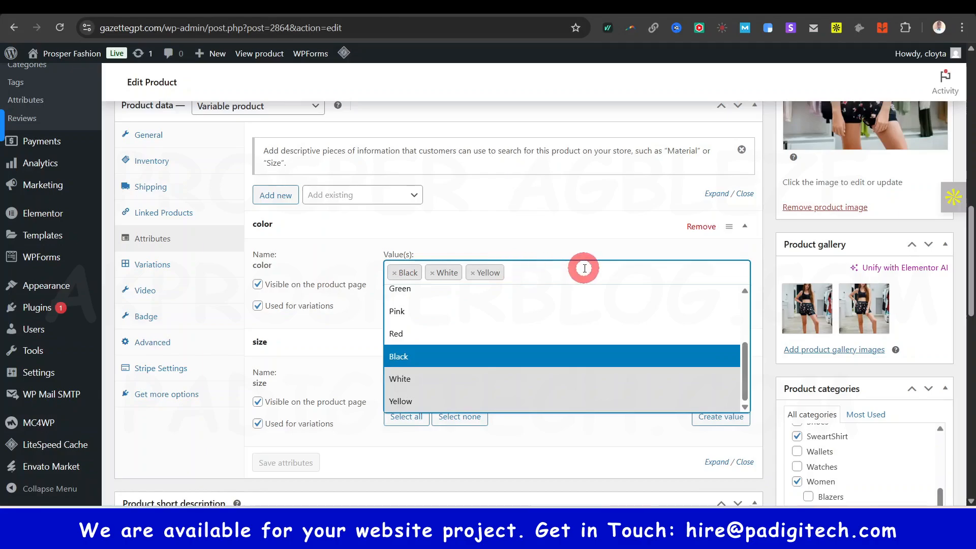
click(590, 243)
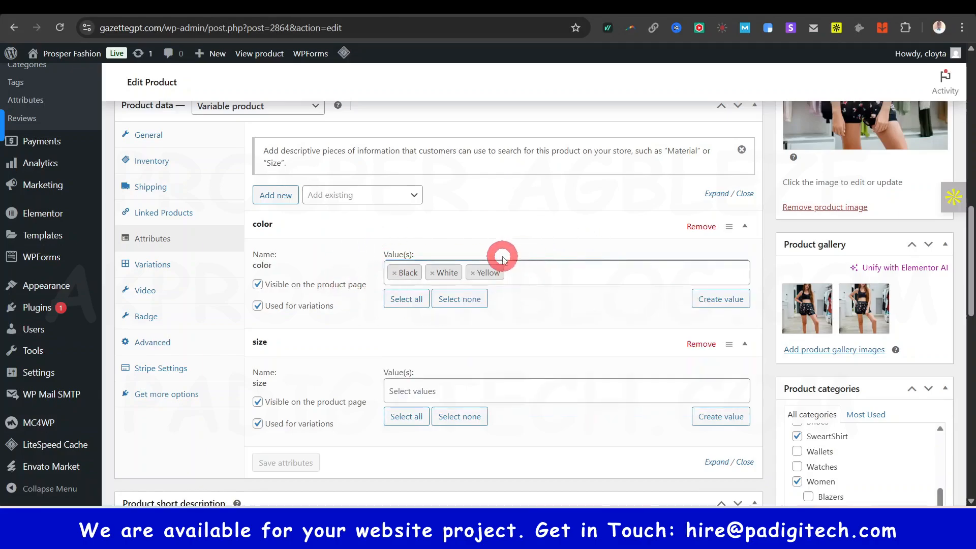
- Add the values M and L to the size attribute and save the product's attributes
scroll(460, 387, down, 1)
scroll(467, 393, down, 1)
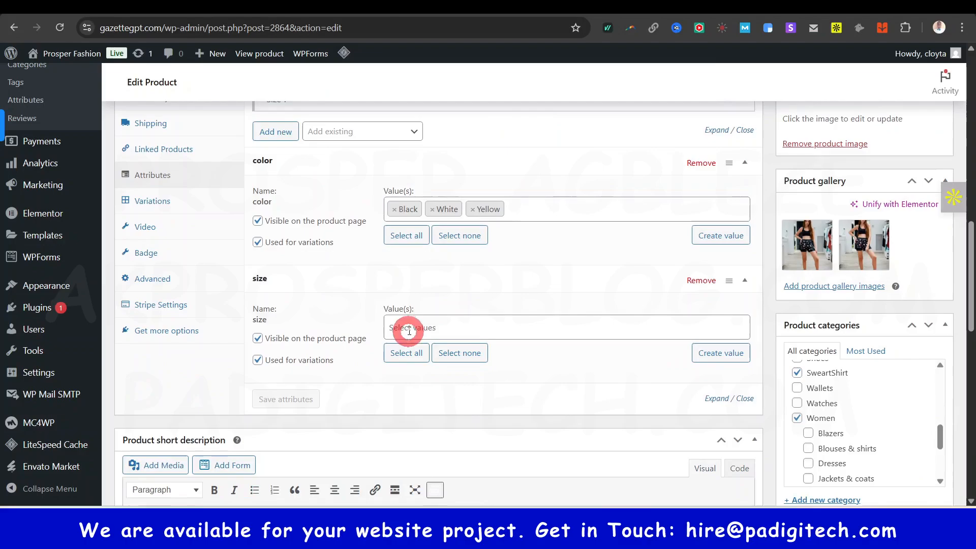
click(408, 329)
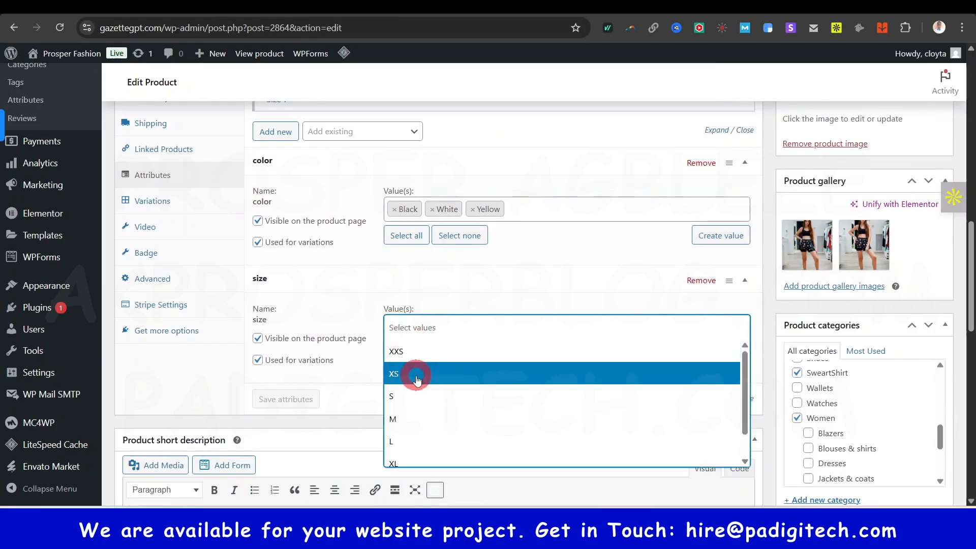
click(414, 416)
click(436, 325)
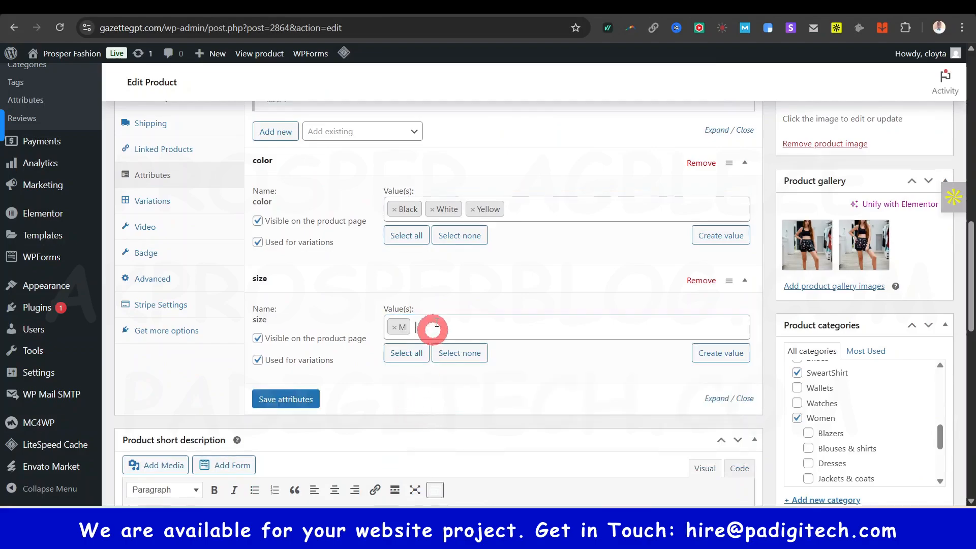
click(405, 438)
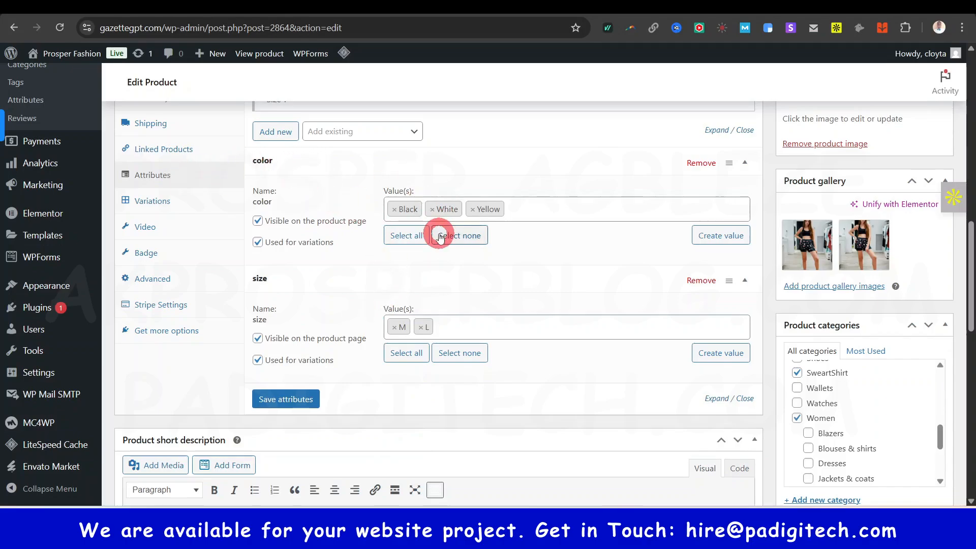
click(283, 400)
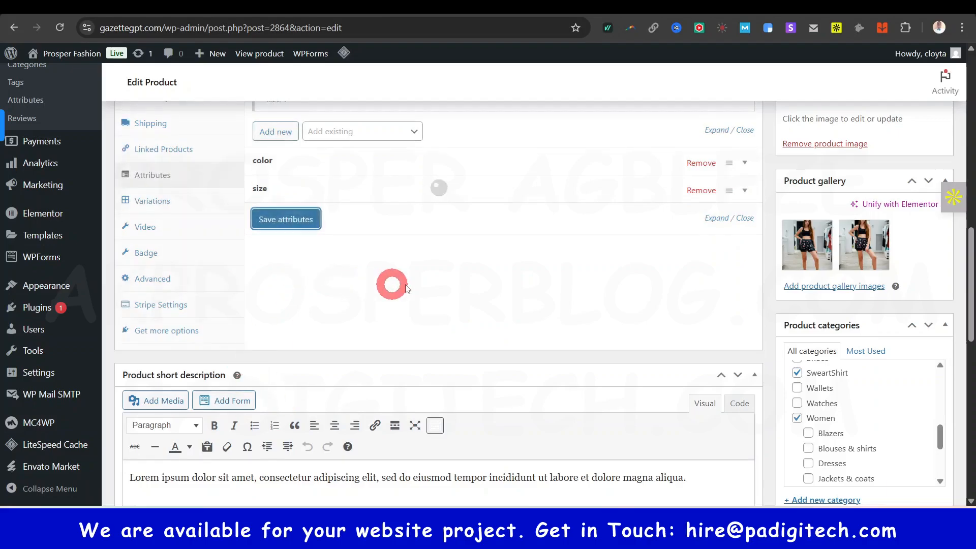
- Generate variations for every combination of the color and size attributes
scroll(406, 188, up, 1)
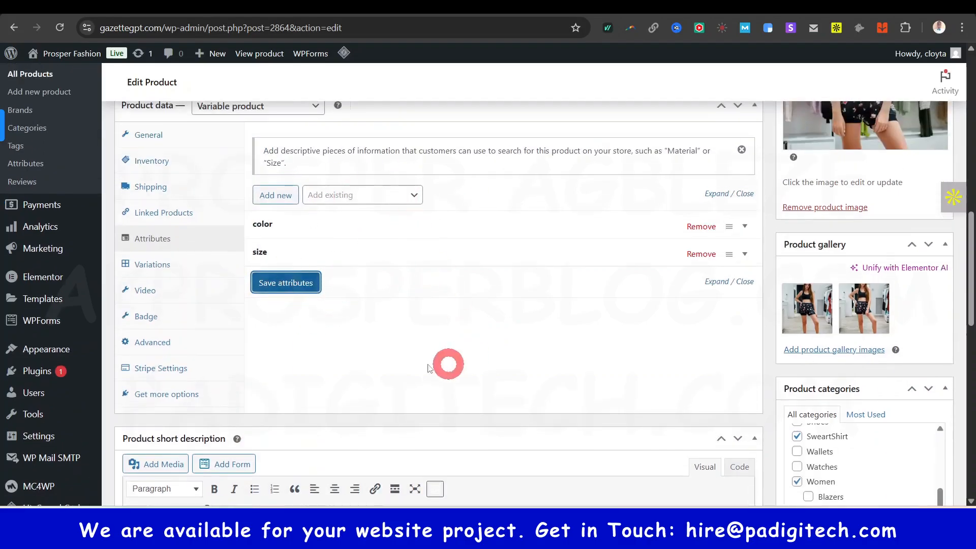
click(158, 264)
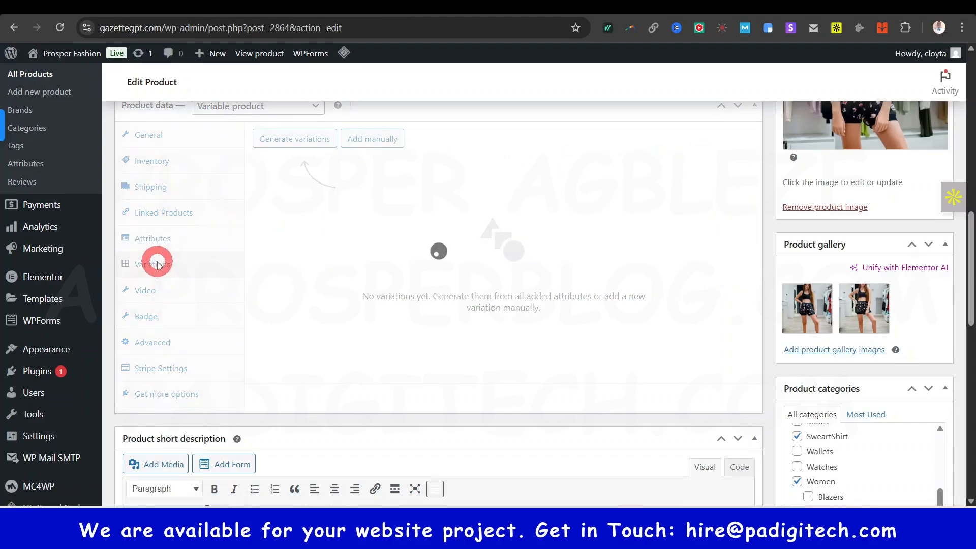
scroll(385, 291, up, 2)
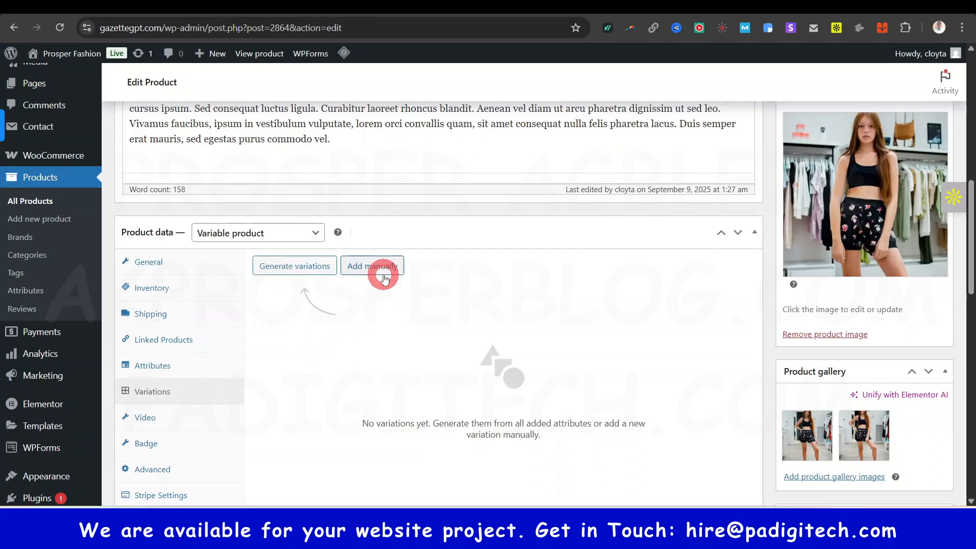
click(304, 276)
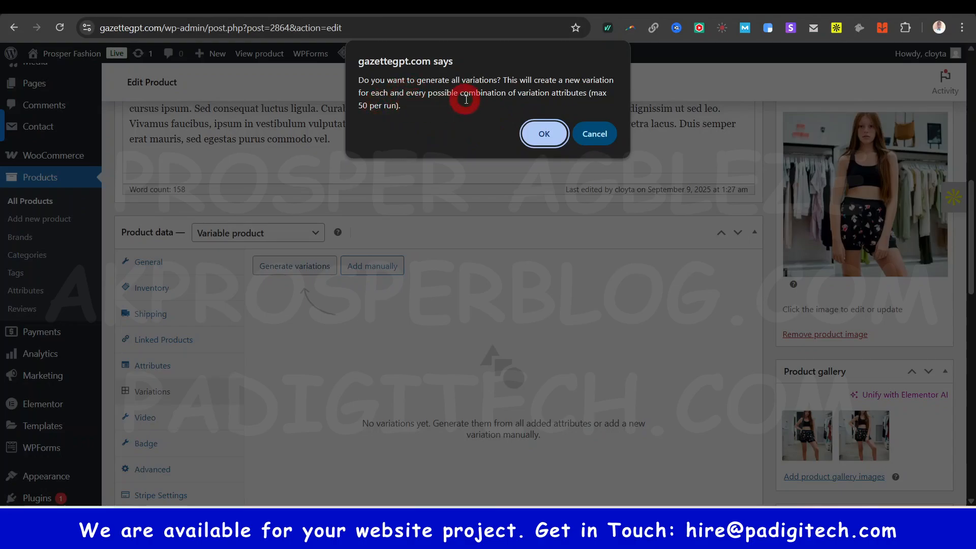
click(548, 132)
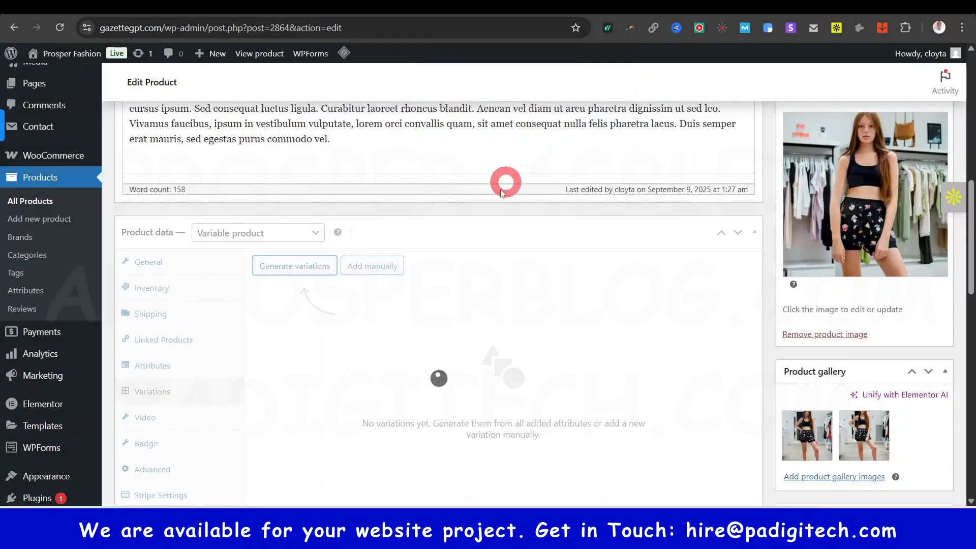
- Remove the Yellow M and White M variations from the product
scroll(462, 293, down, 3)
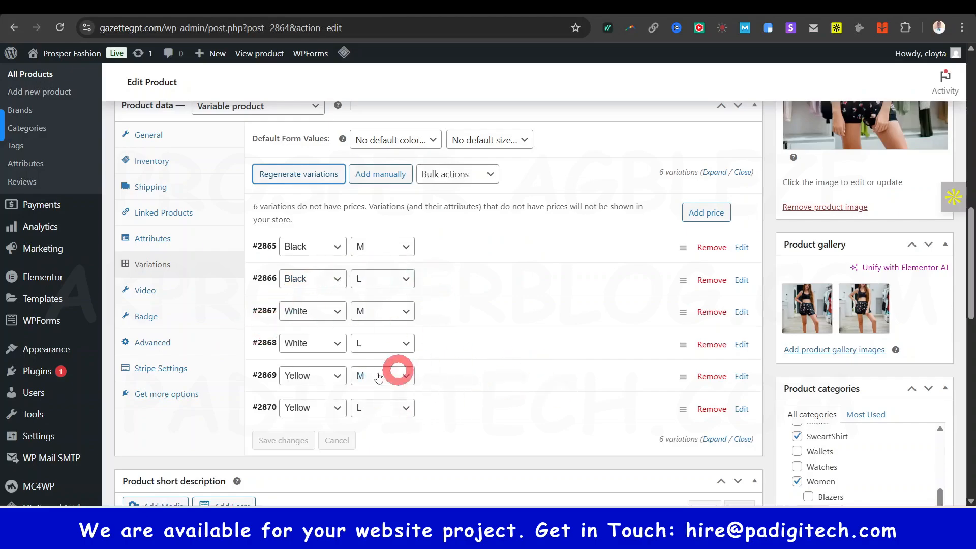
click(713, 376)
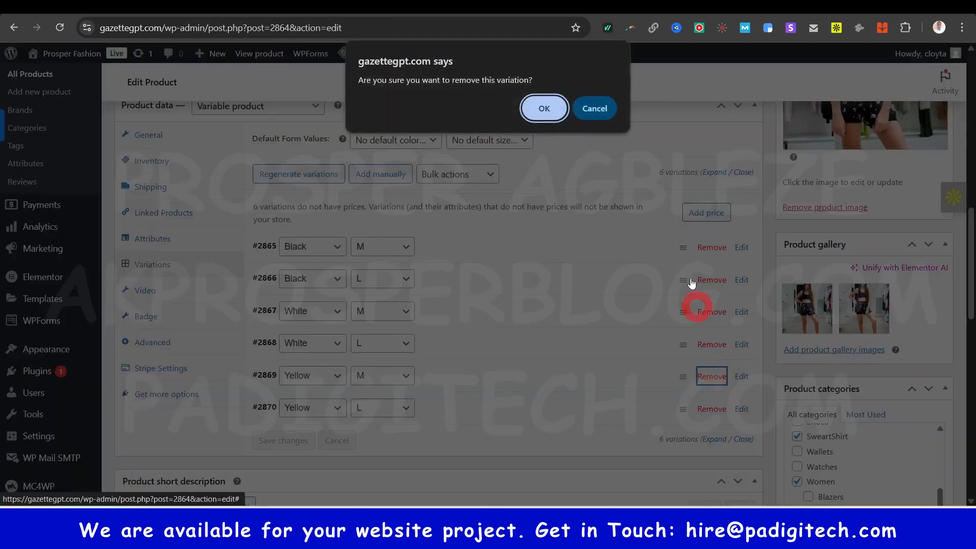
click(556, 116)
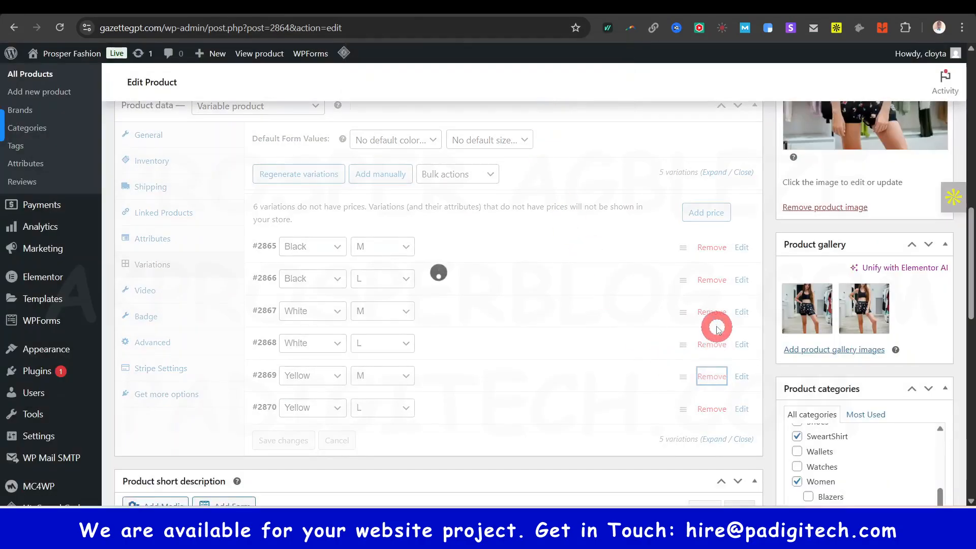
click(707, 309)
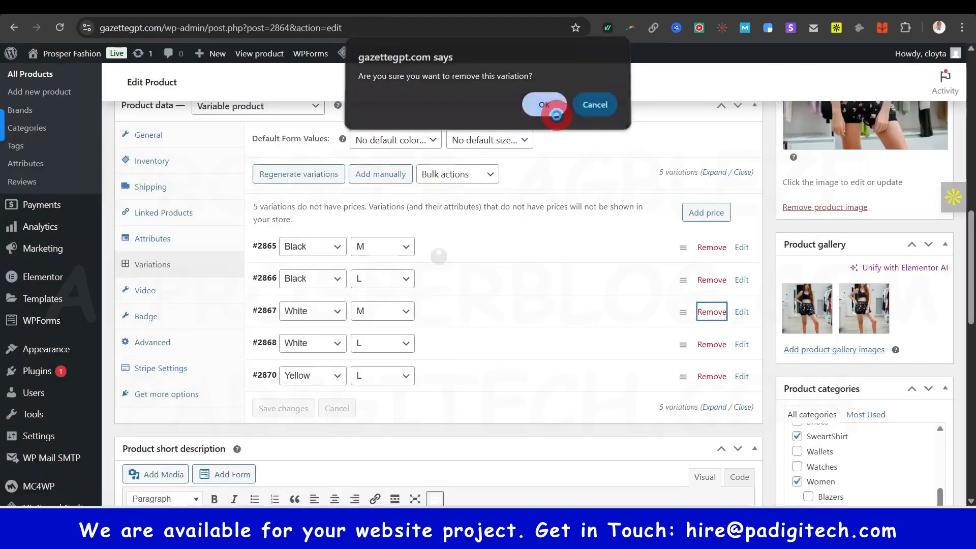
click(556, 116)
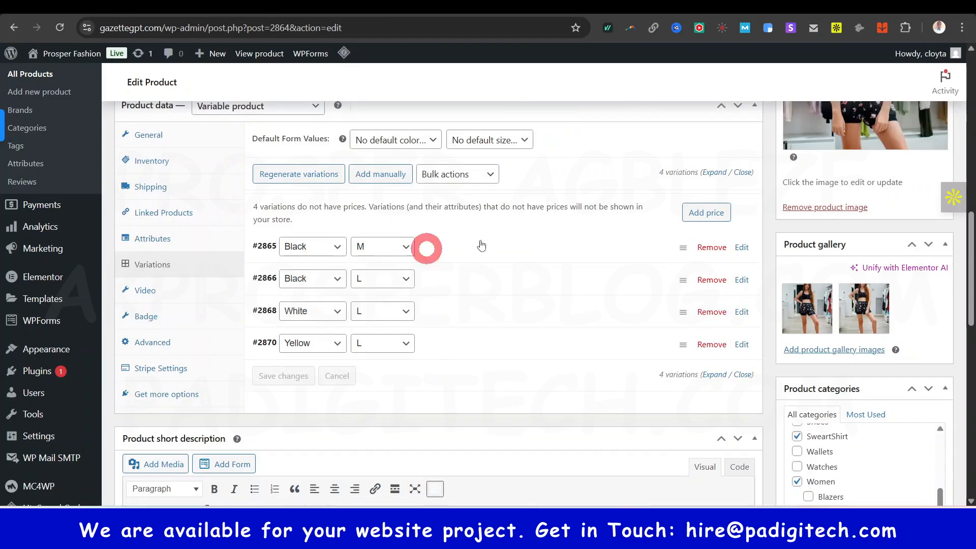
- Expand the Black M variation and set its regular price to 20 dollars
scroll(840, 177, up, 1)
scroll(840, 175, up, 3)
scroll(523, 352, down, 3)
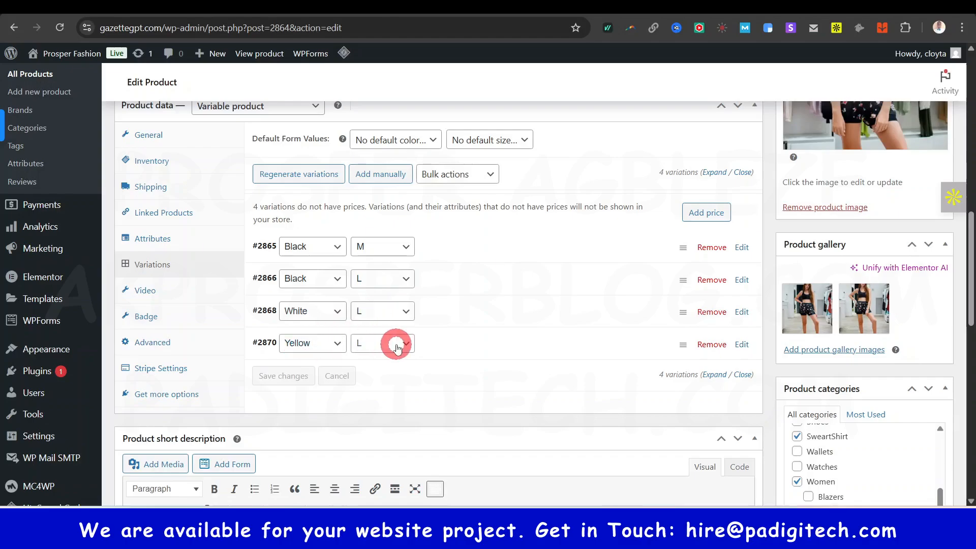
click(471, 257)
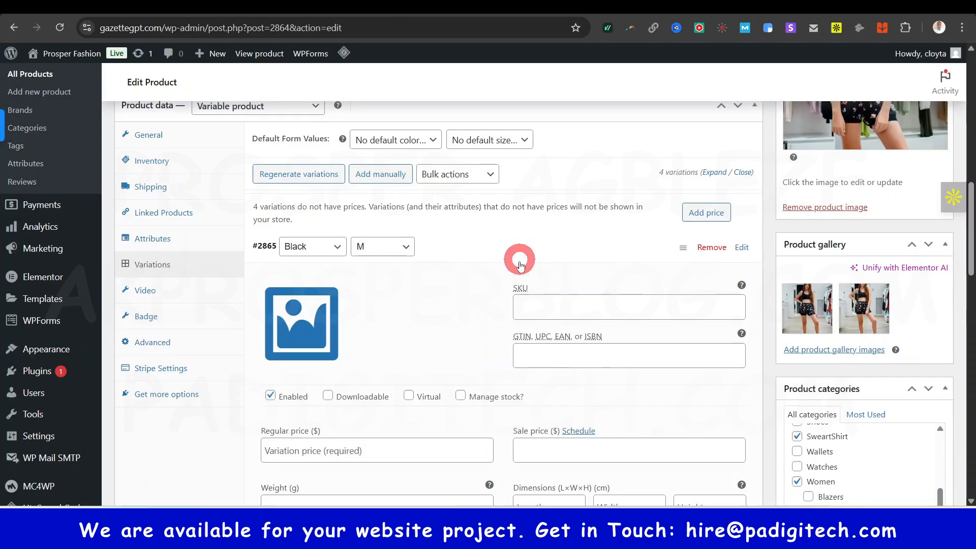
scroll(519, 257, down, 1)
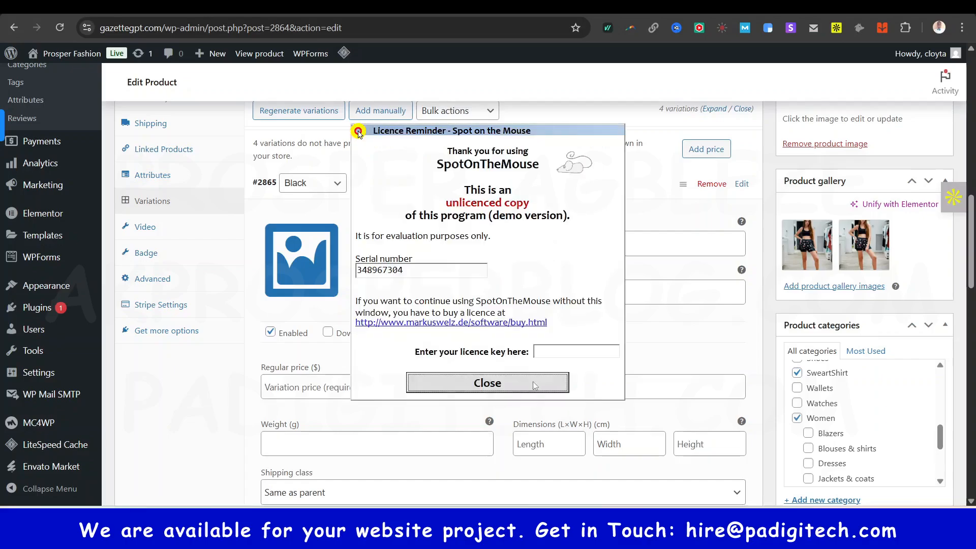
click(535, 385)
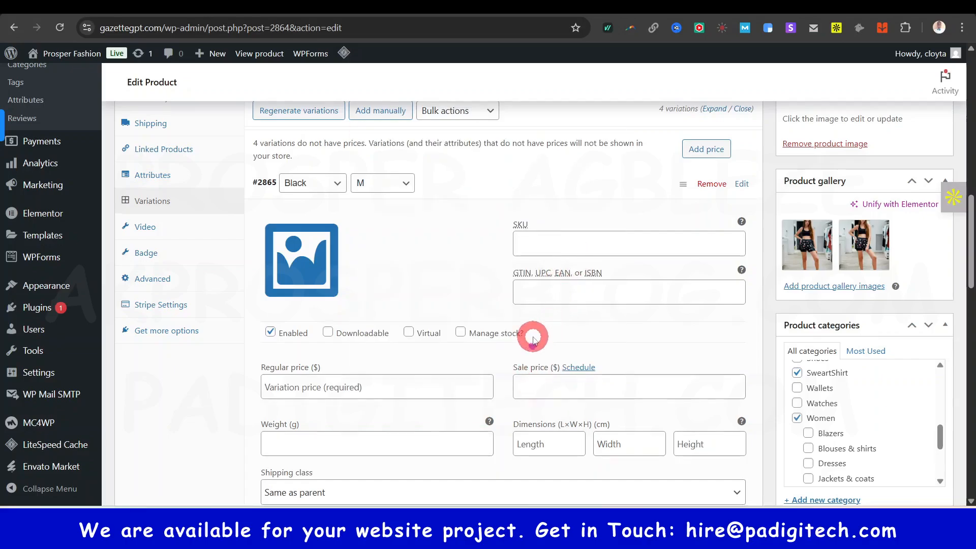
scroll(533, 339, down, 3)
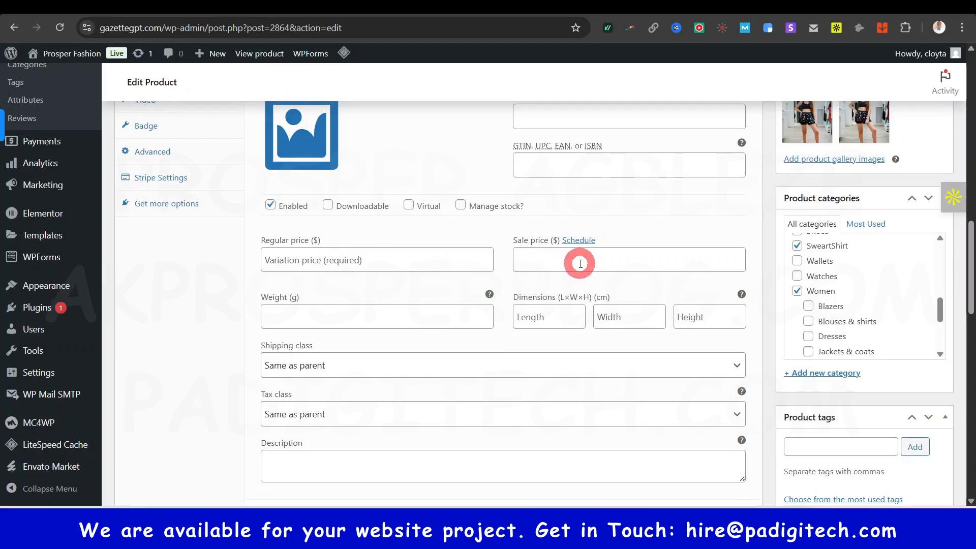
click(332, 262)
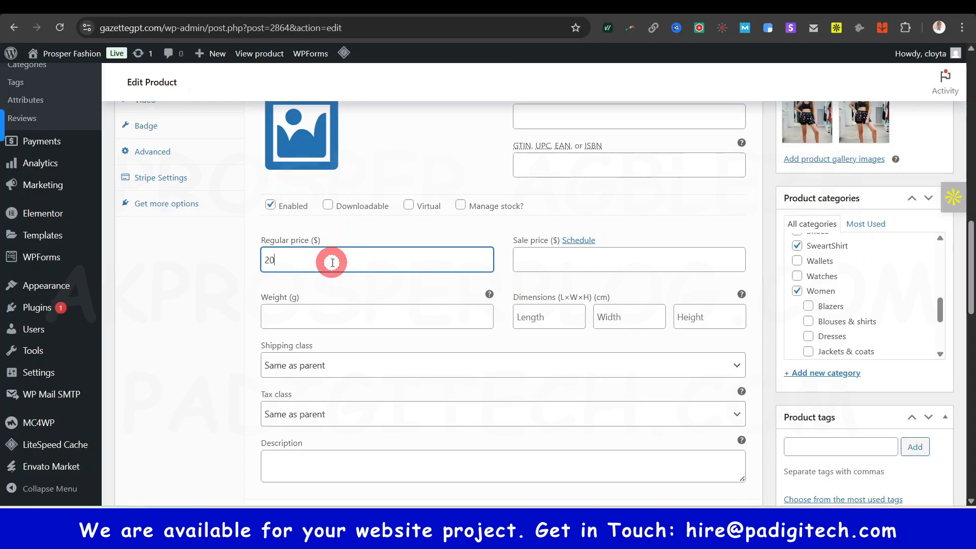
click(339, 285)
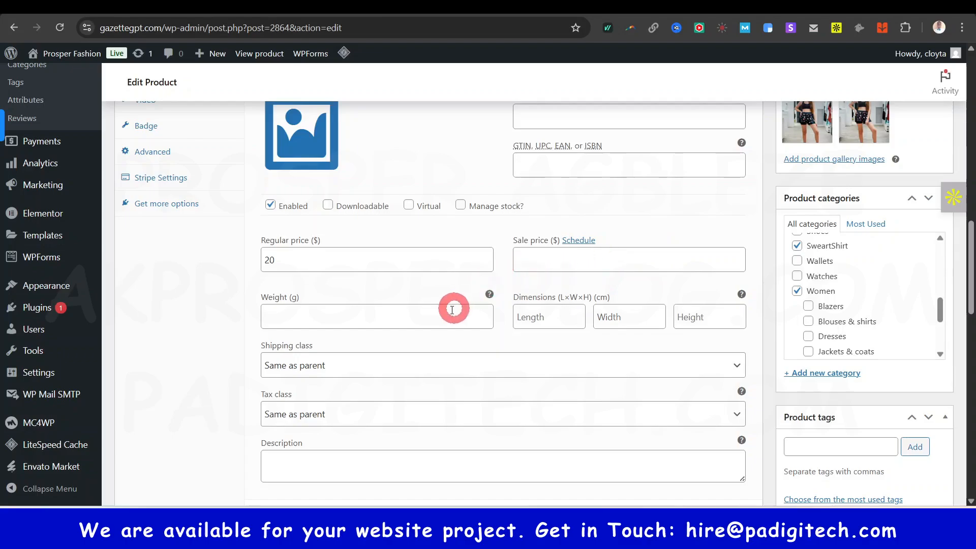
- Review the shipping class and tax class settings of the Black M variation
scroll(449, 310, down, 1)
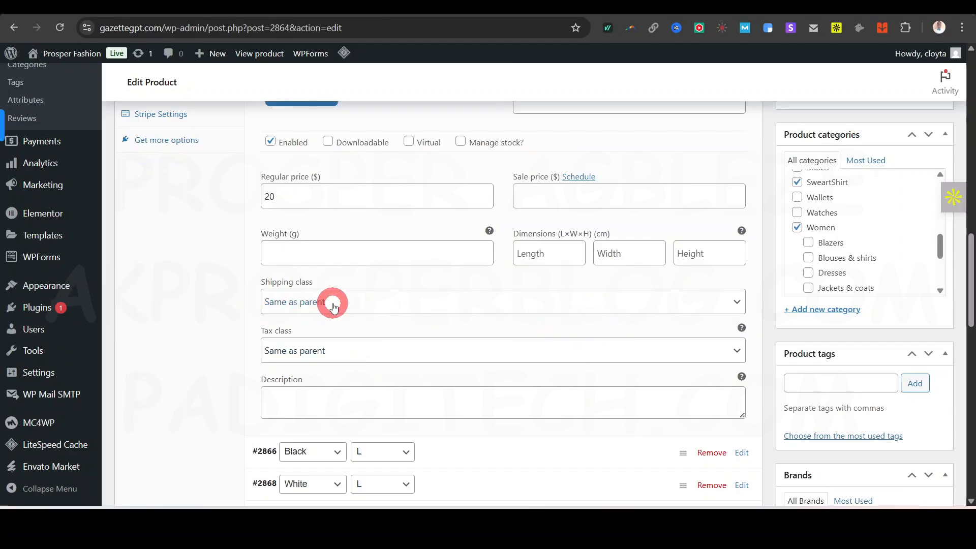
click(319, 353)
click(322, 353)
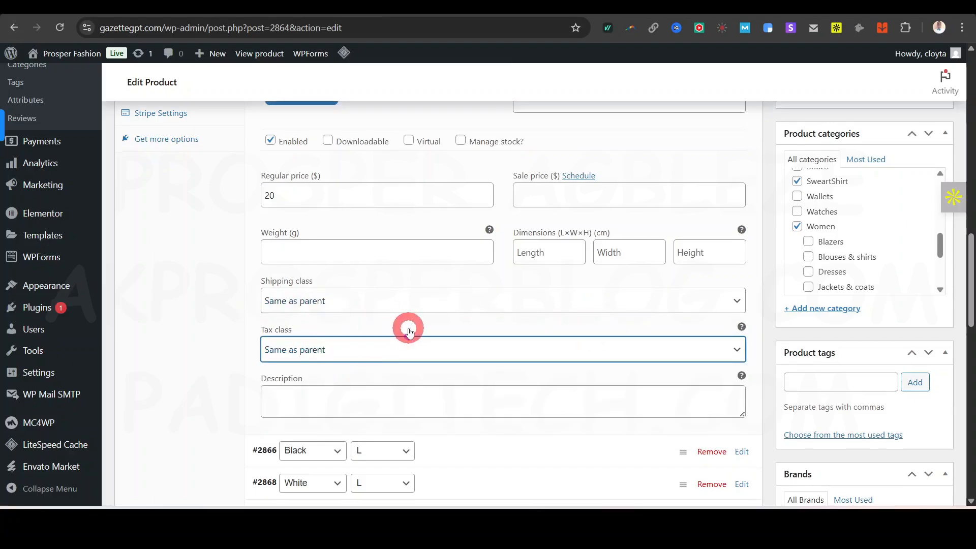
- Expand the Black L variation and set its regular price to 20 dollars
scroll(499, 317, down, 4)
click(544, 264)
scroll(509, 300, down, 2)
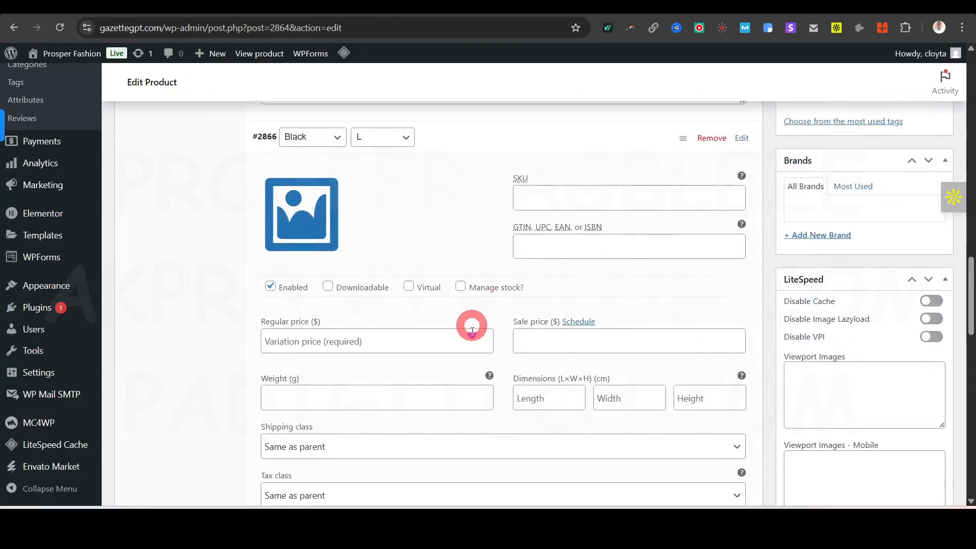
click(314, 210)
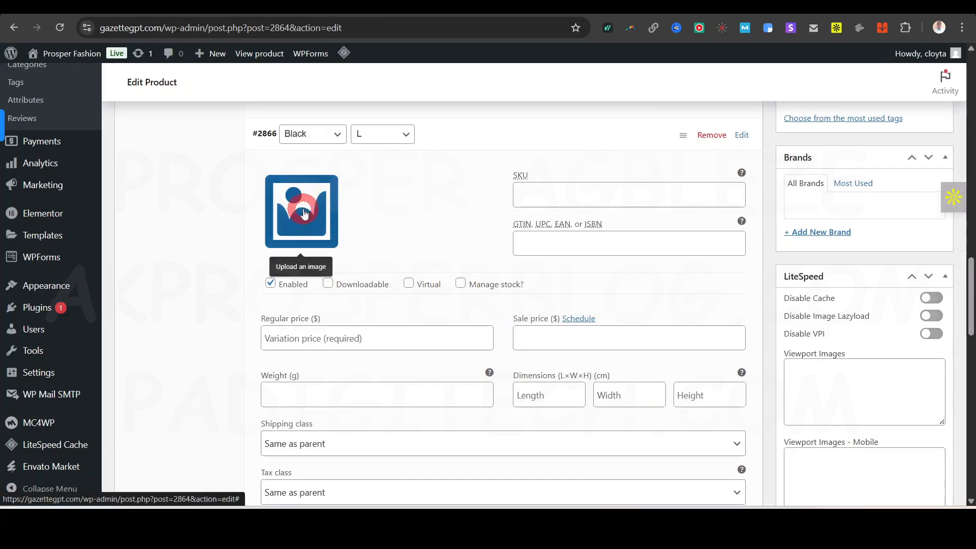
scroll(355, 229, up, 3)
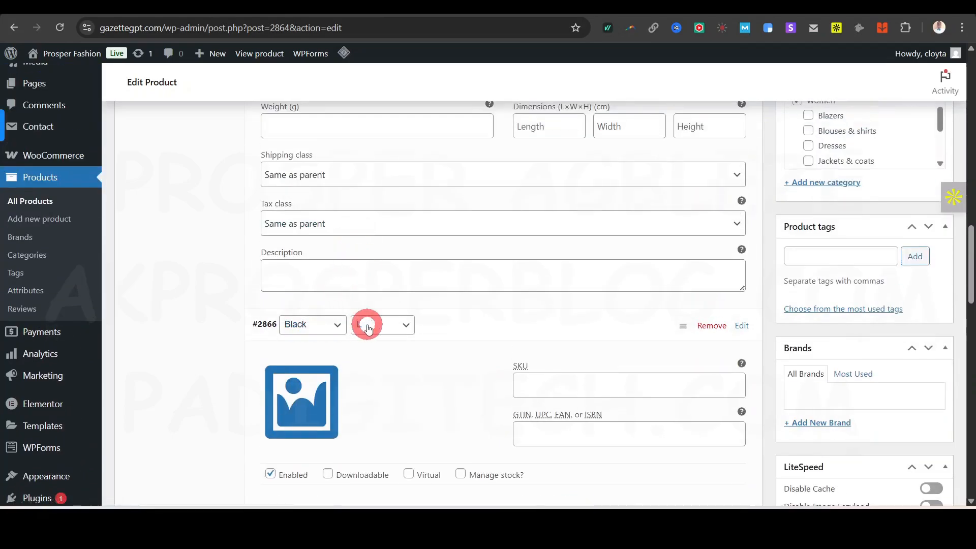
scroll(376, 326, down, 1)
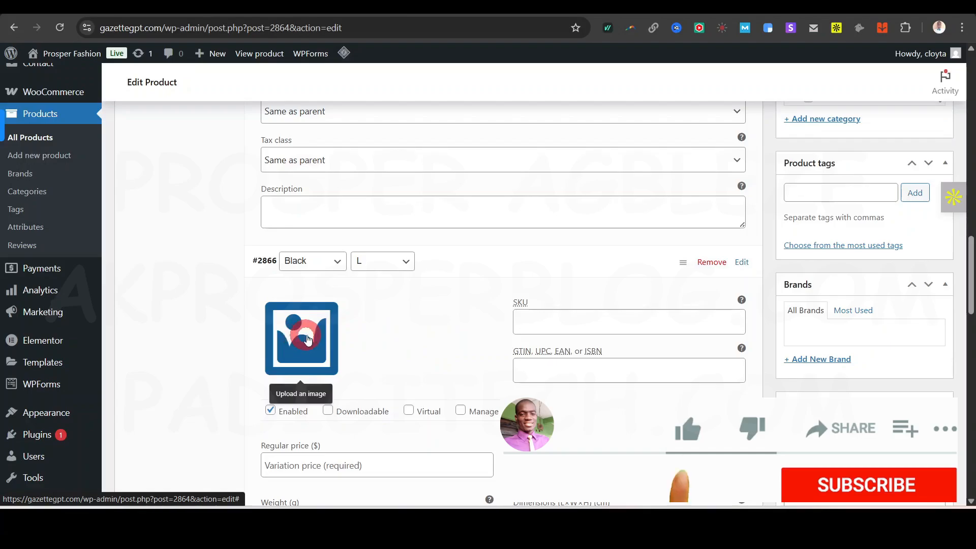
scroll(416, 341, down, 3)
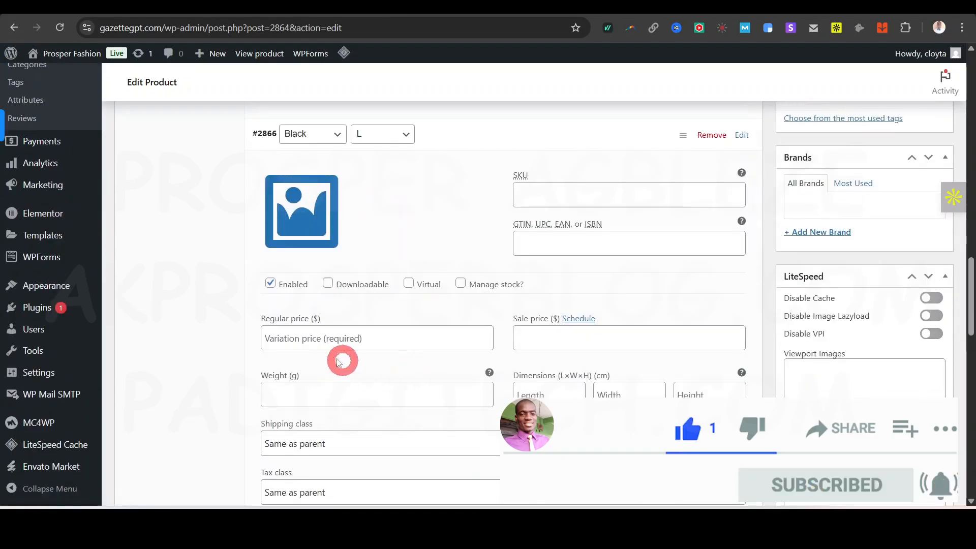
scroll(442, 305, up, 5)
scroll(406, 358, up, 5)
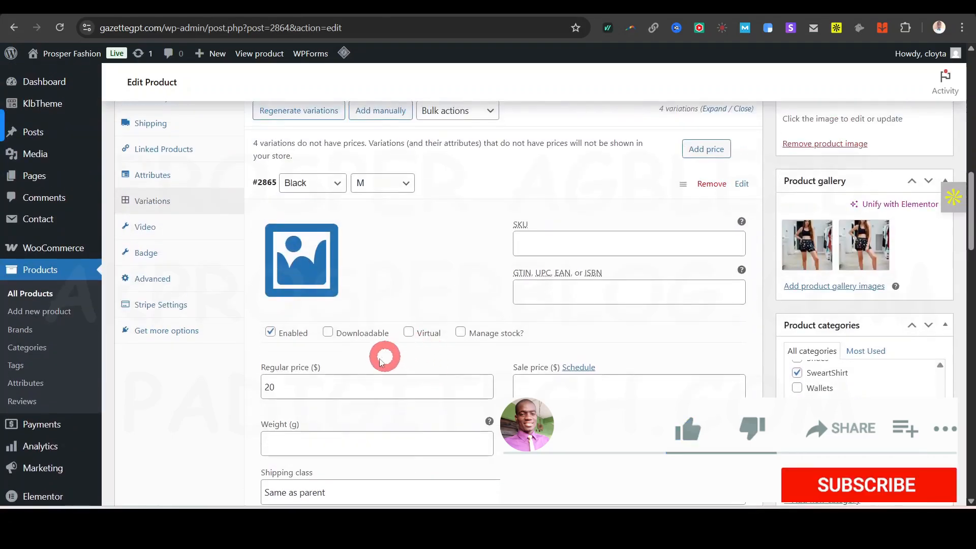
scroll(372, 374, down, 8)
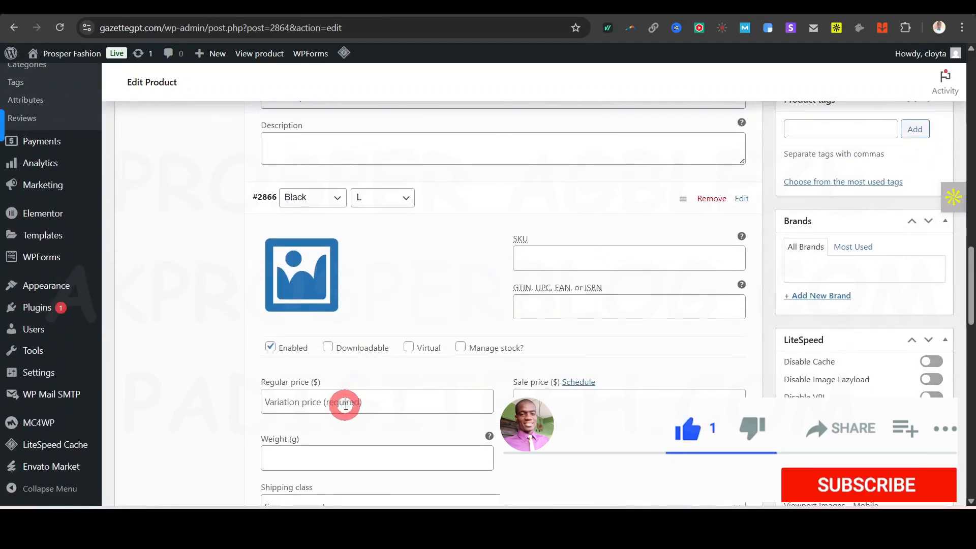
click(344, 403)
text(2)
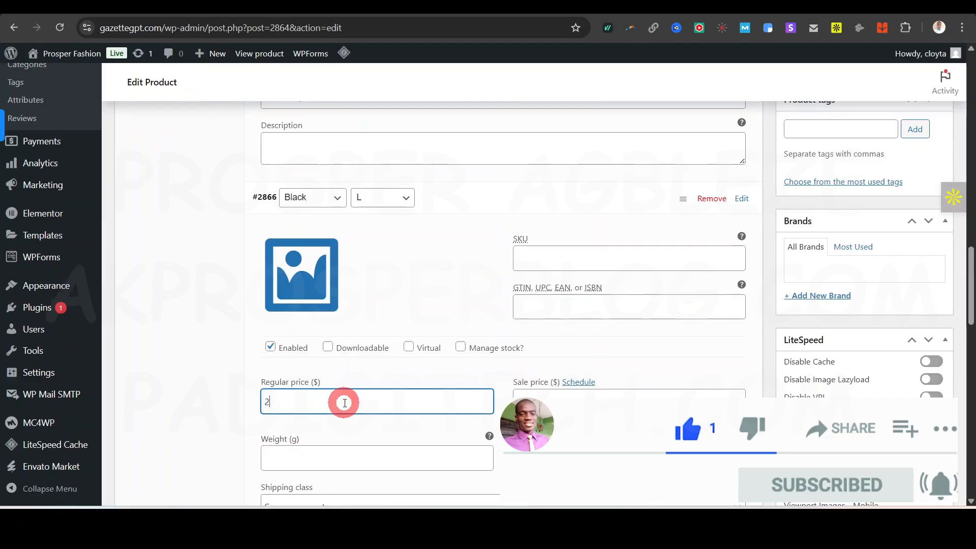
text(0)
- Expand the White L variation and set its regular price to 22 dollars and sale price to 21 dollars
scroll(359, 370, down, 3)
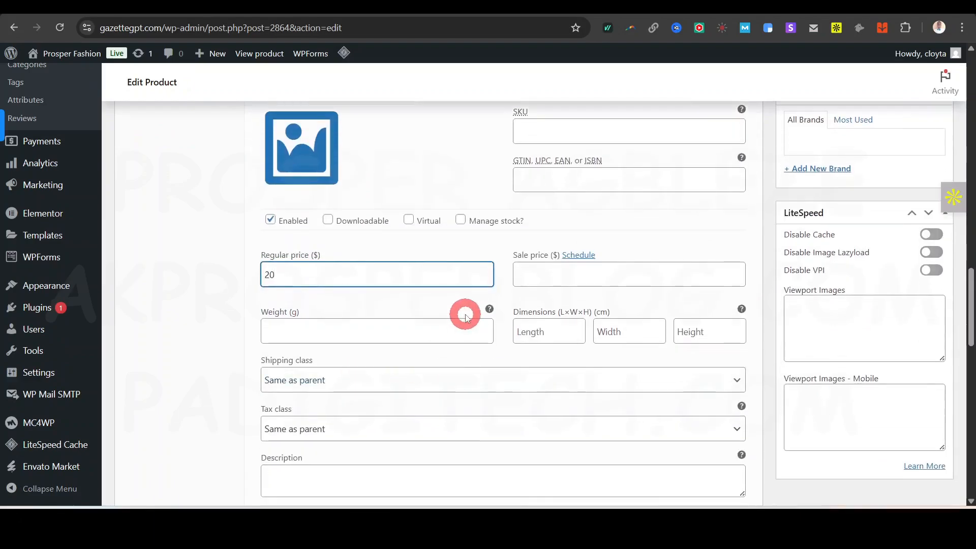
scroll(465, 315, down, 6)
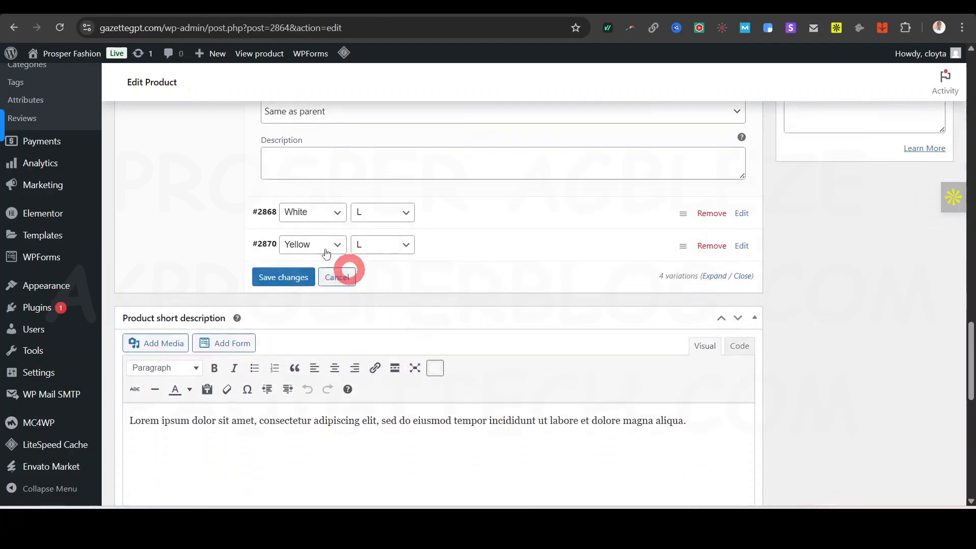
click(510, 219)
scroll(483, 318, down, 2)
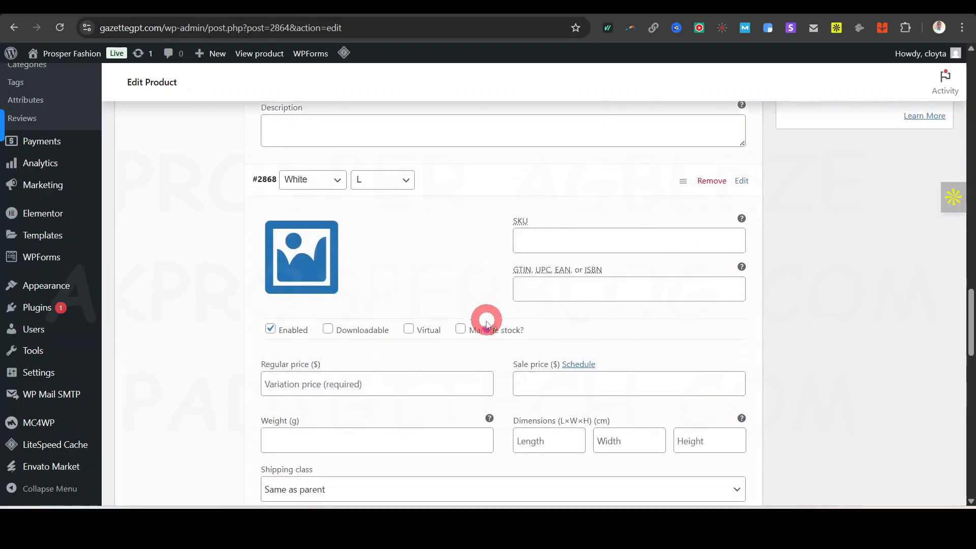
scroll(897, 289, up, 6)
scroll(897, 290, up, 10)
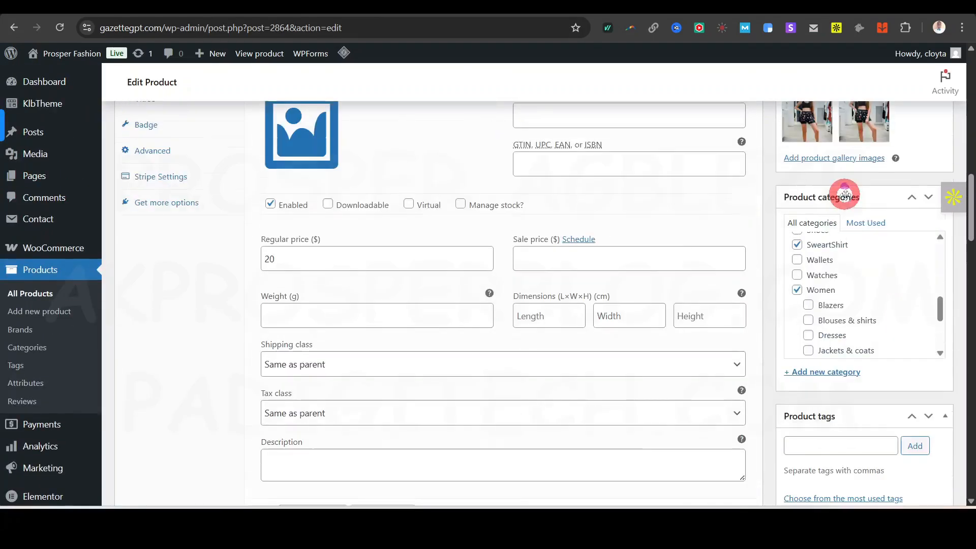
scroll(809, 259, down, 8)
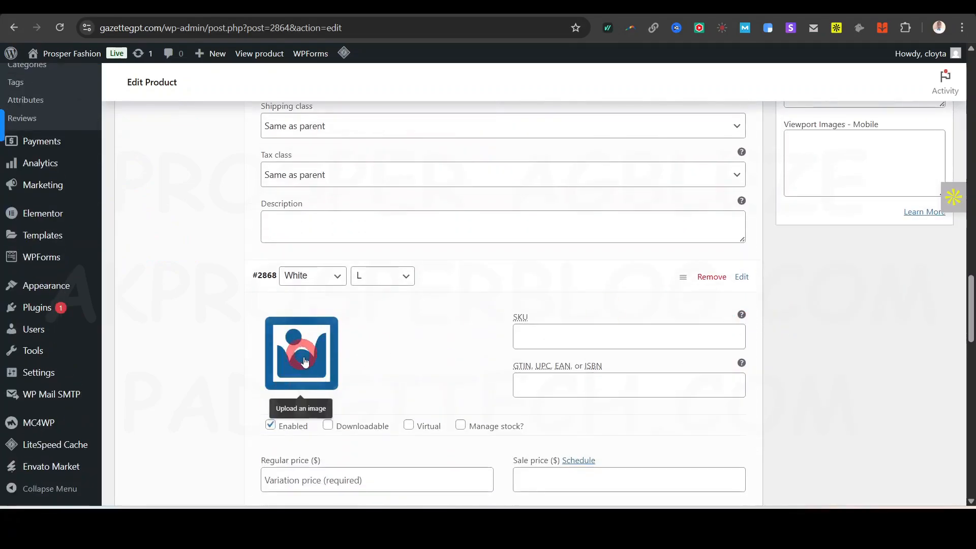
scroll(300, 366, down, 4)
click(350, 287)
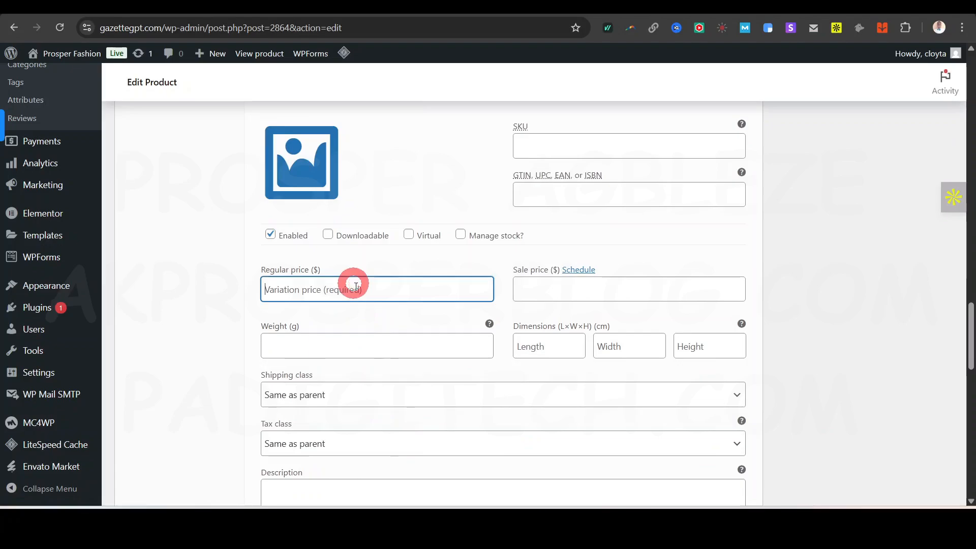
scroll(358, 292, up, 3)
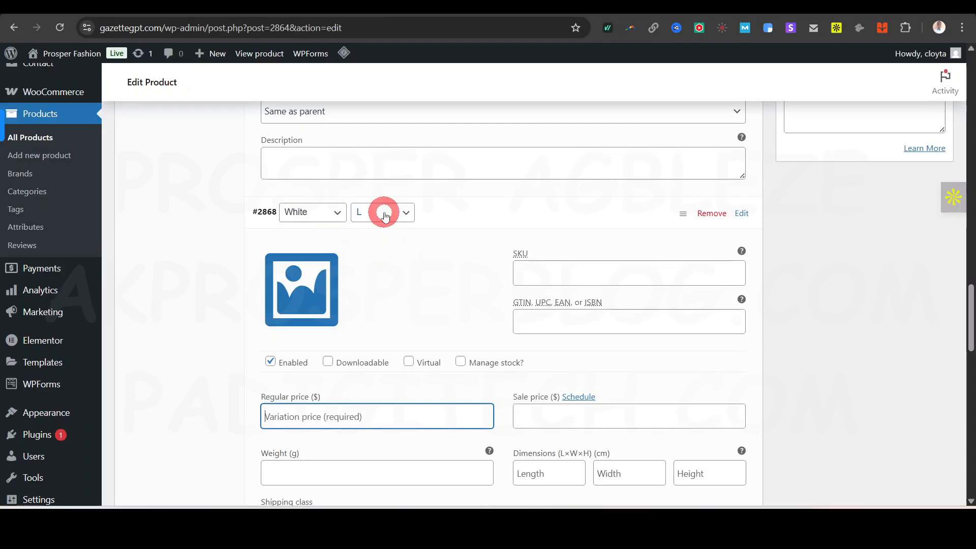
scroll(376, 346, down, 1)
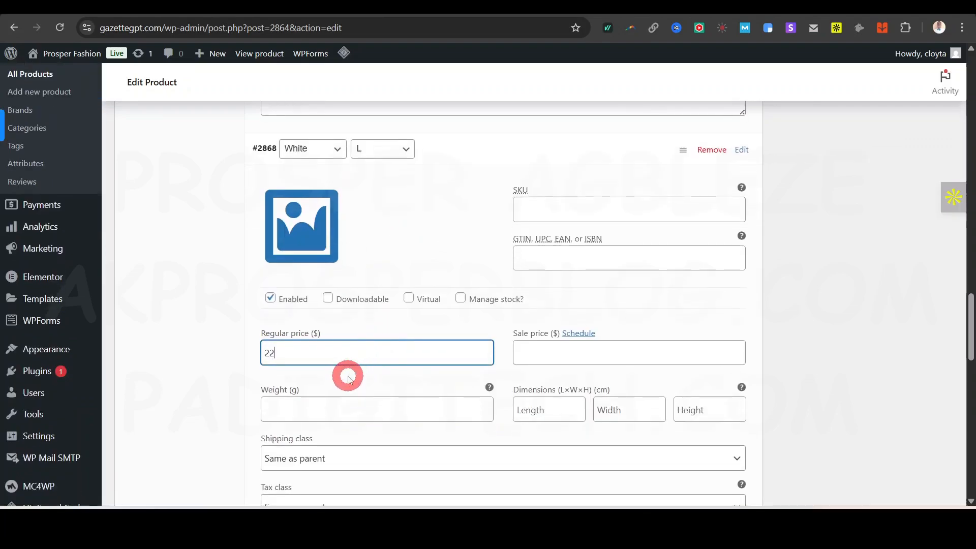
click(538, 350)
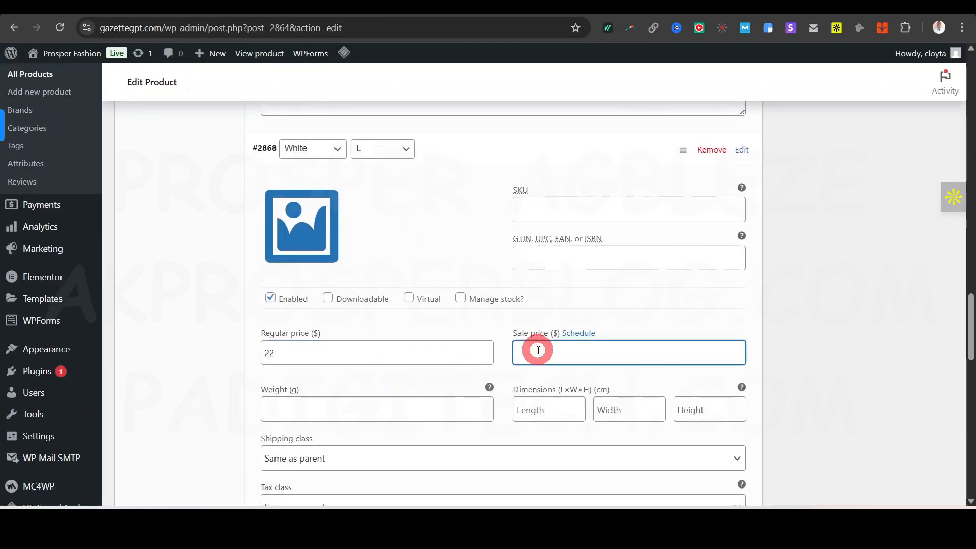
- Remove the Yellow L variation from the product and confirm the removal
scroll(488, 394, down, 3)
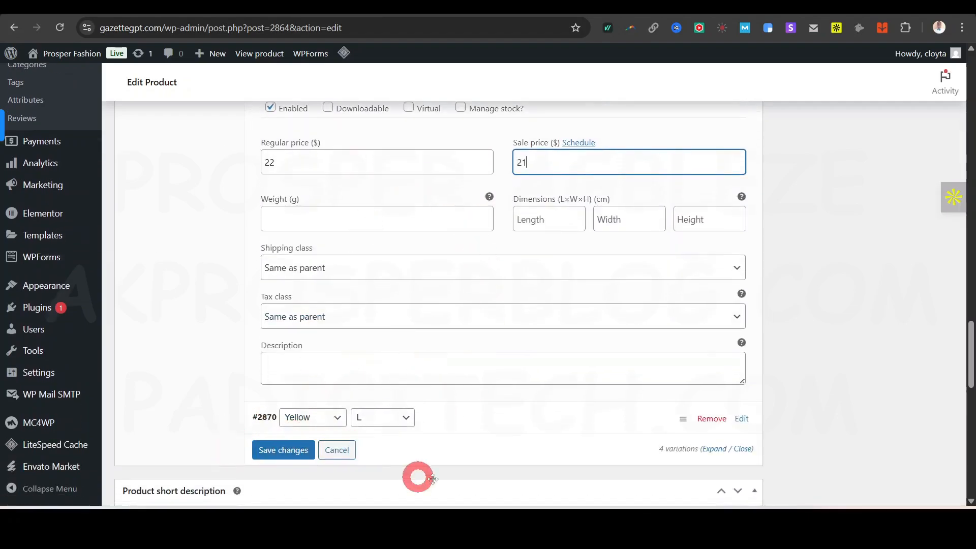
click(714, 422)
click(539, 106)
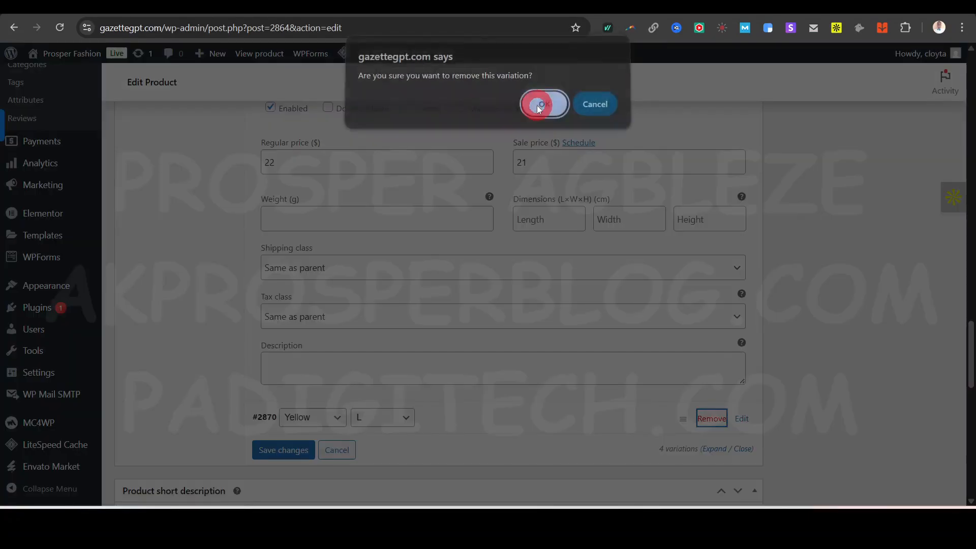
click(544, 109)
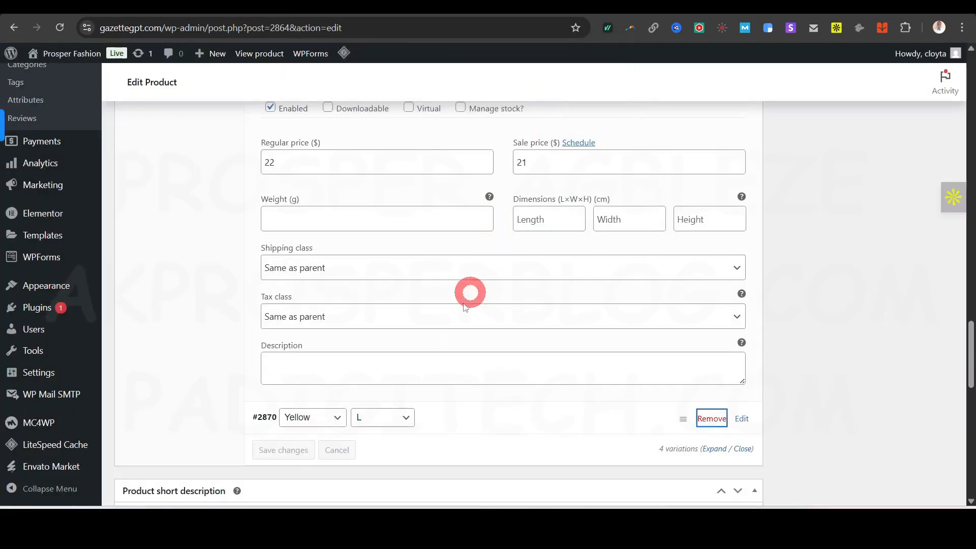
- Review the remaining variations and update the published product
scroll(534, 389, down, 15)
scroll(552, 353, up, 3)
scroll(533, 341, up, 2)
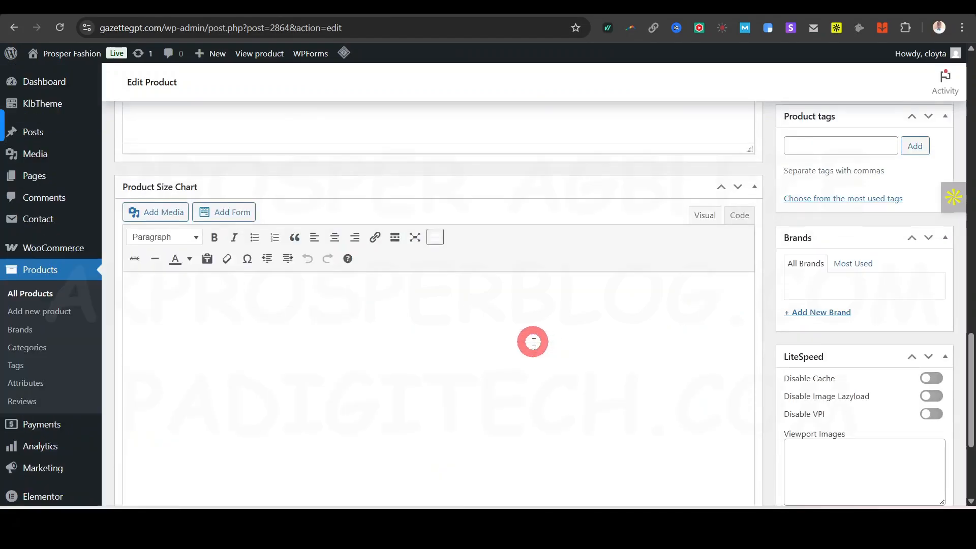
scroll(533, 342, down, 5)
scroll(533, 342, up, 7)
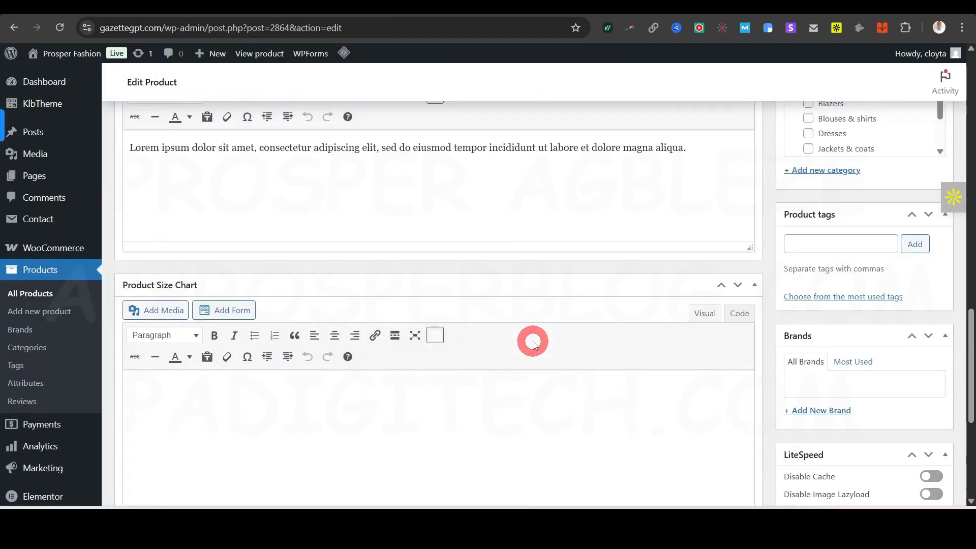
scroll(533, 341, up, 10)
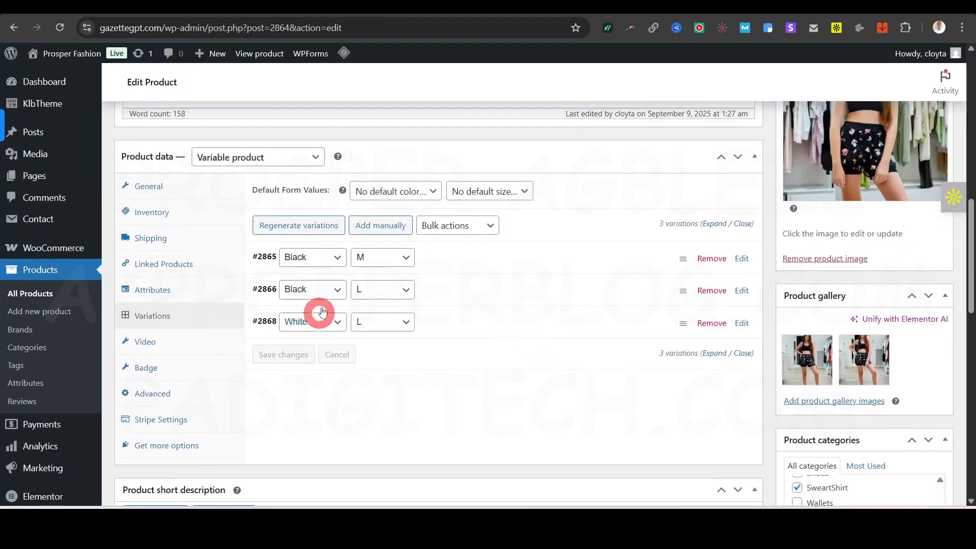
scroll(625, 293, up, 9)
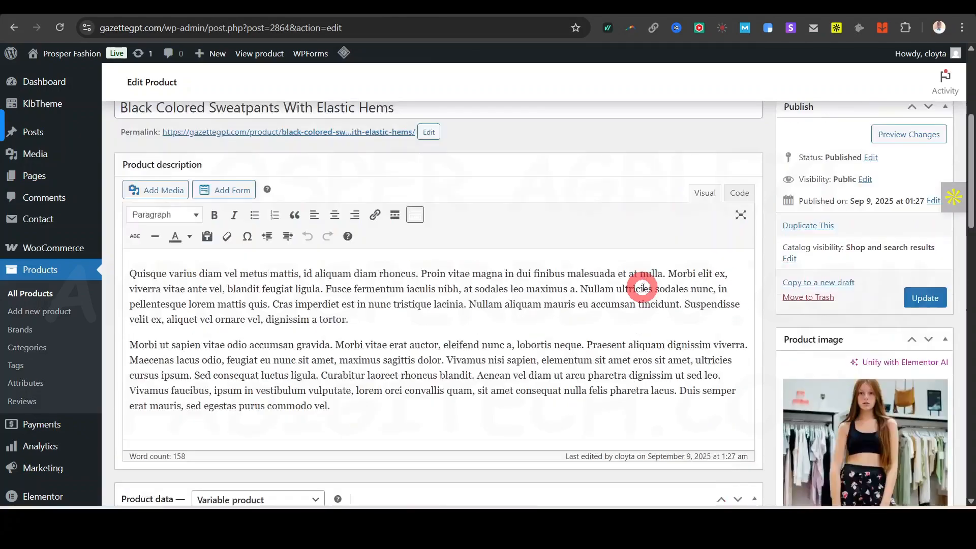
click(927, 400)
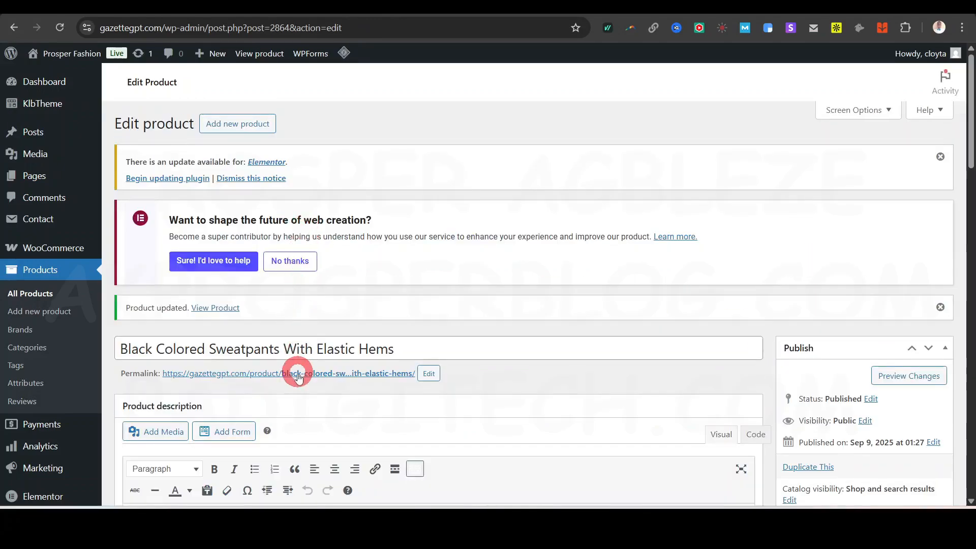
- Open the product's live page in a new tab and check the Black color in sizes M and L
right_click(303, 374)
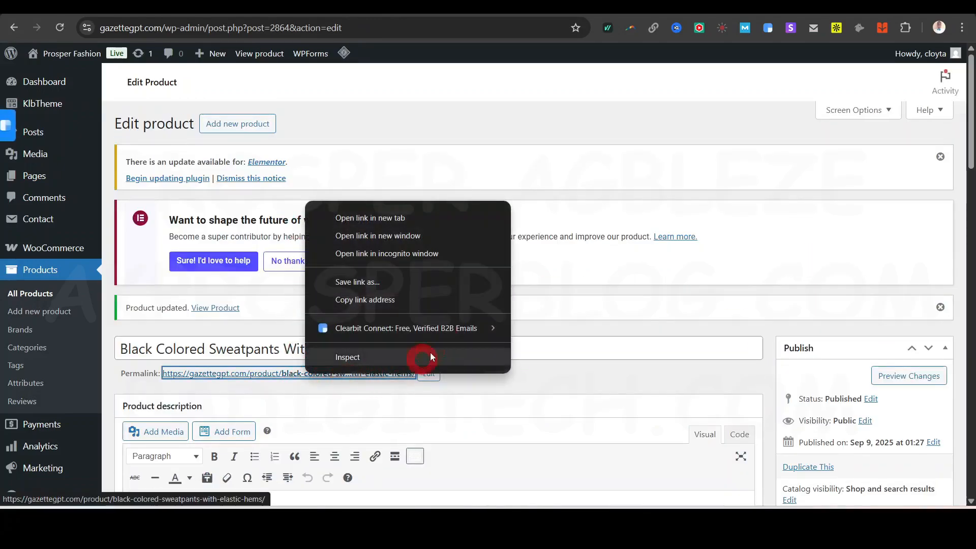
click(385, 218)
key(ctrl+Tab)
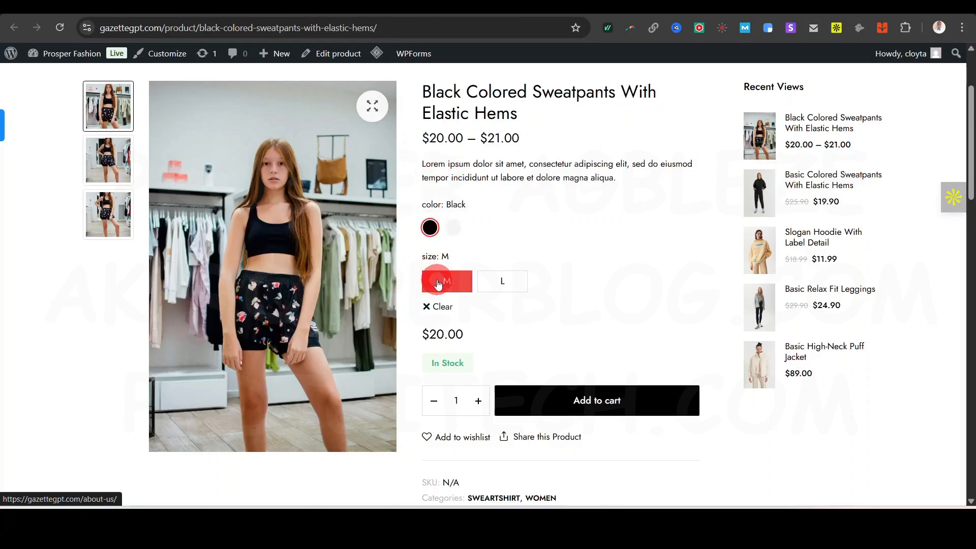
click(498, 282)
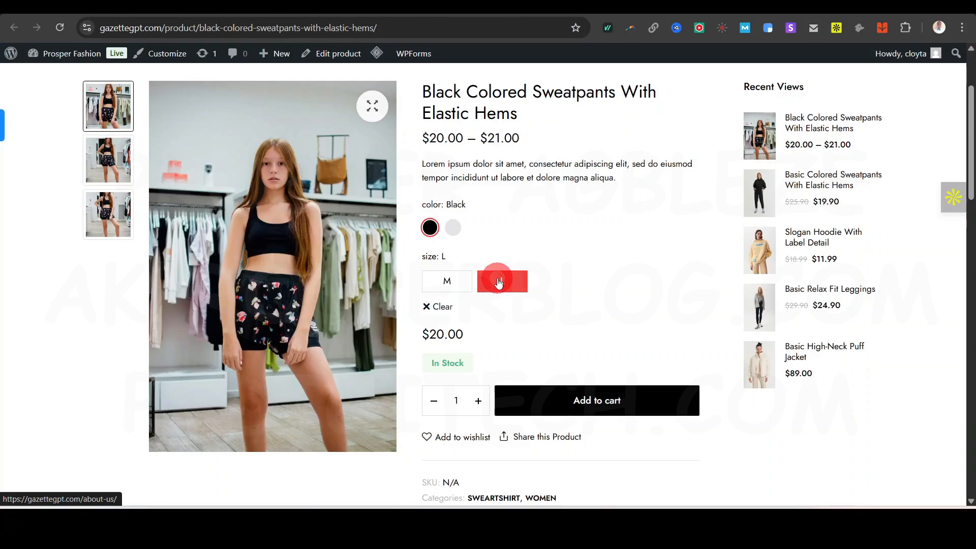
click(605, 413)
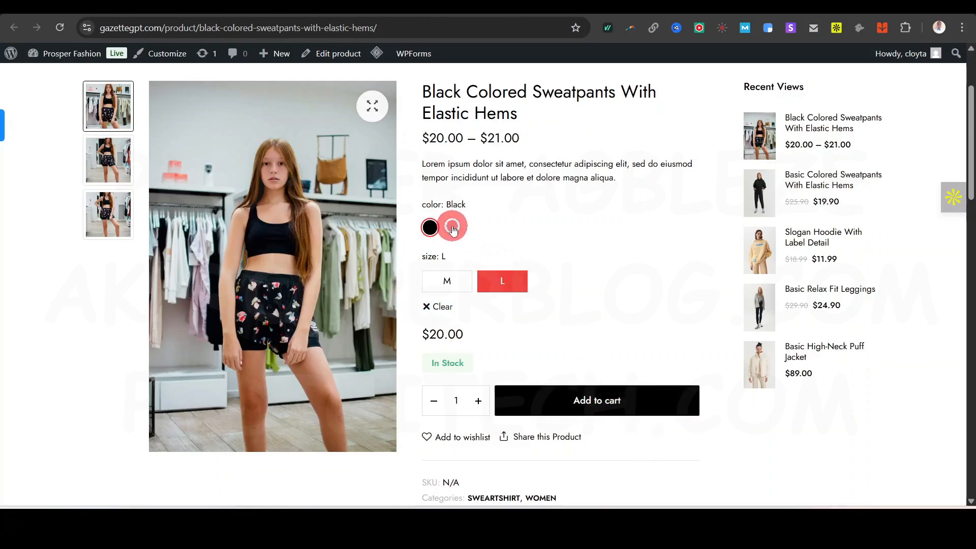
- Check the size availability and the regular and sale prices of the White color on the live product page
click(437, 290)
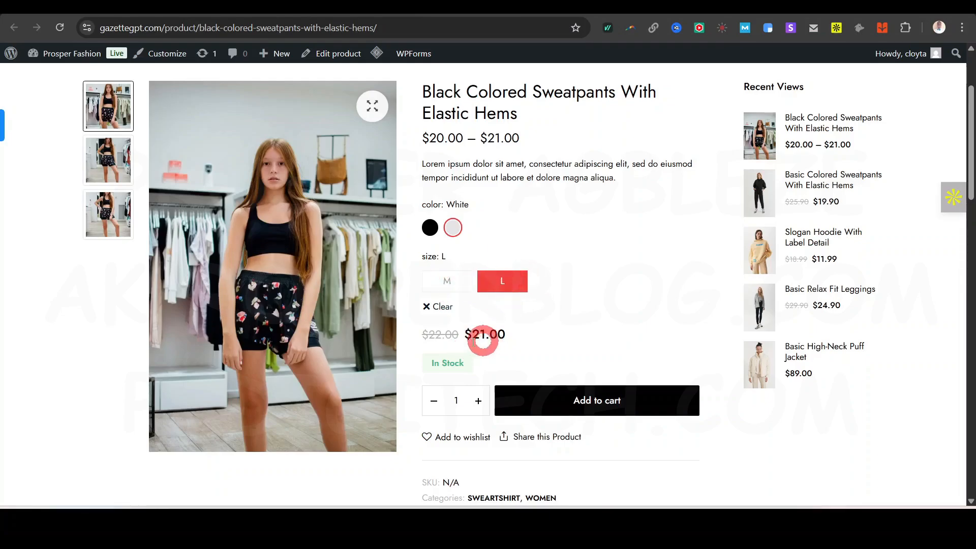
drag(420, 334, 460, 340)
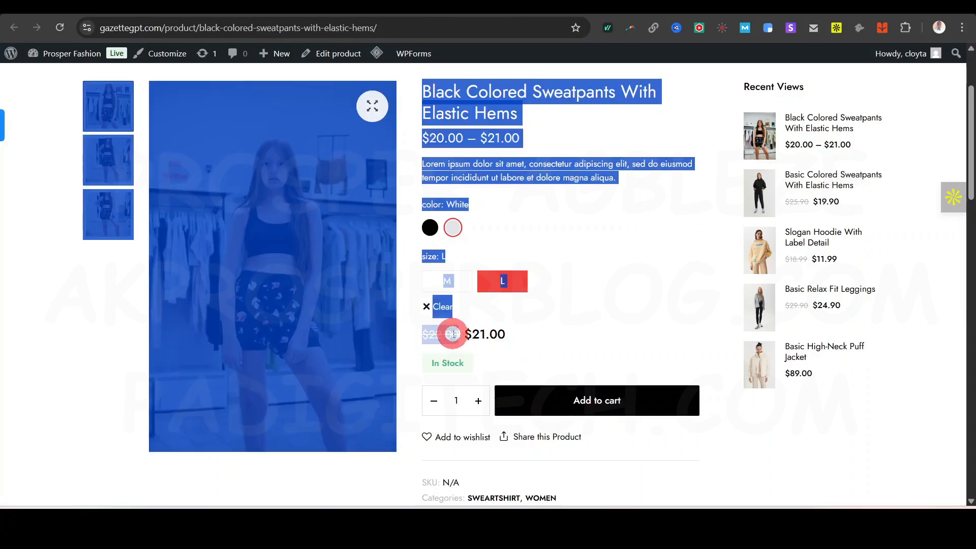
click(420, 348)
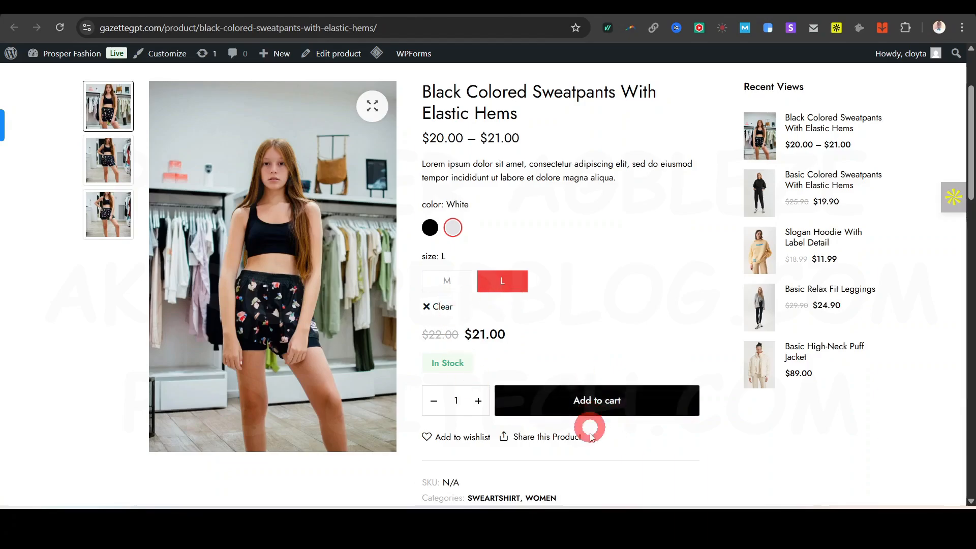
- Return to the product's edit page and bring its product data settings into view
click(393, 11)
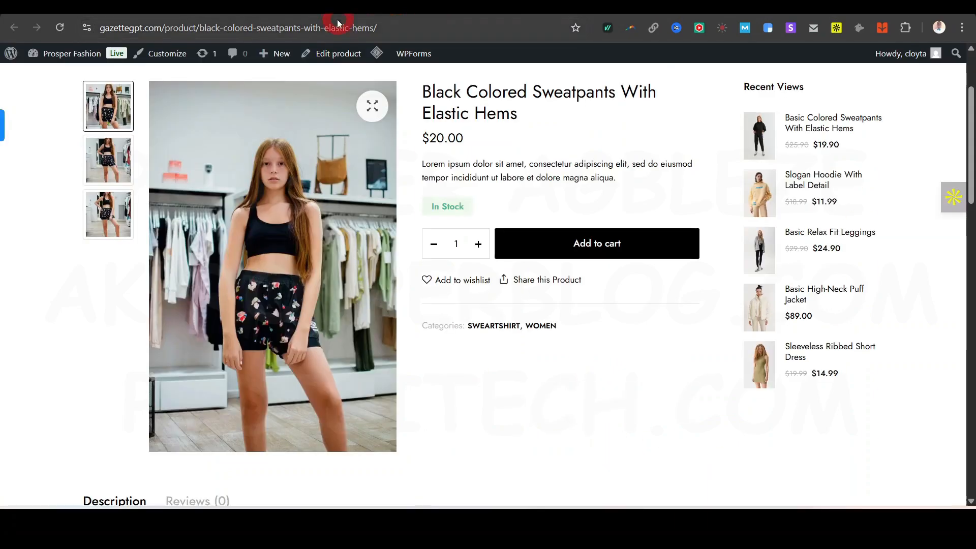
click(305, 11)
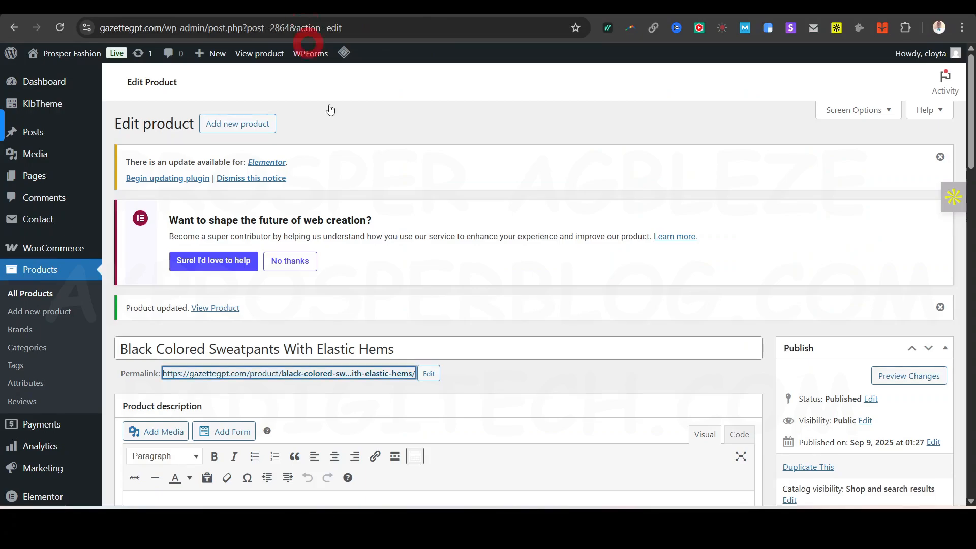
scroll(432, 255, down, 13)
scroll(476, 277, up, 2)
scroll(476, 277, up, 1)
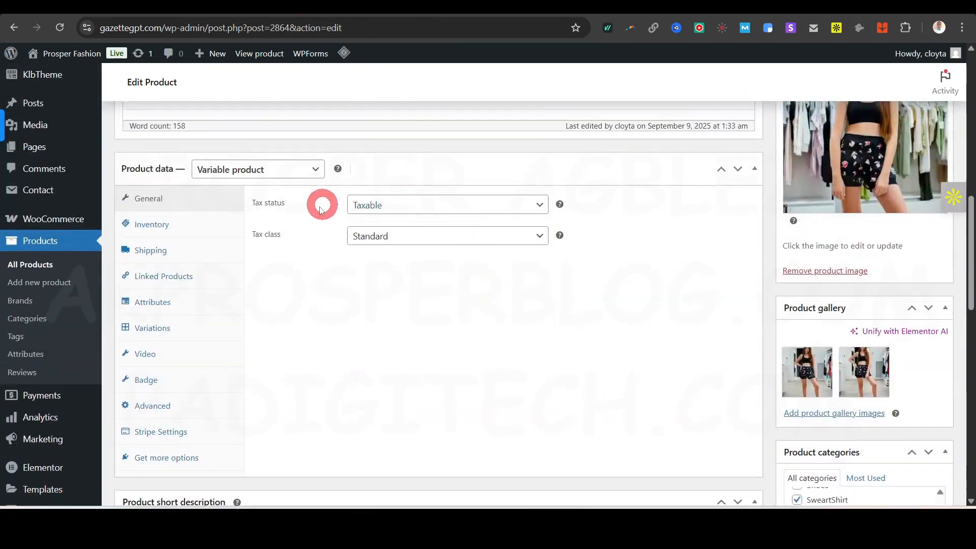
- Switch the product type to External/Affiliate product and look through its general and inventory settings
click(304, 170)
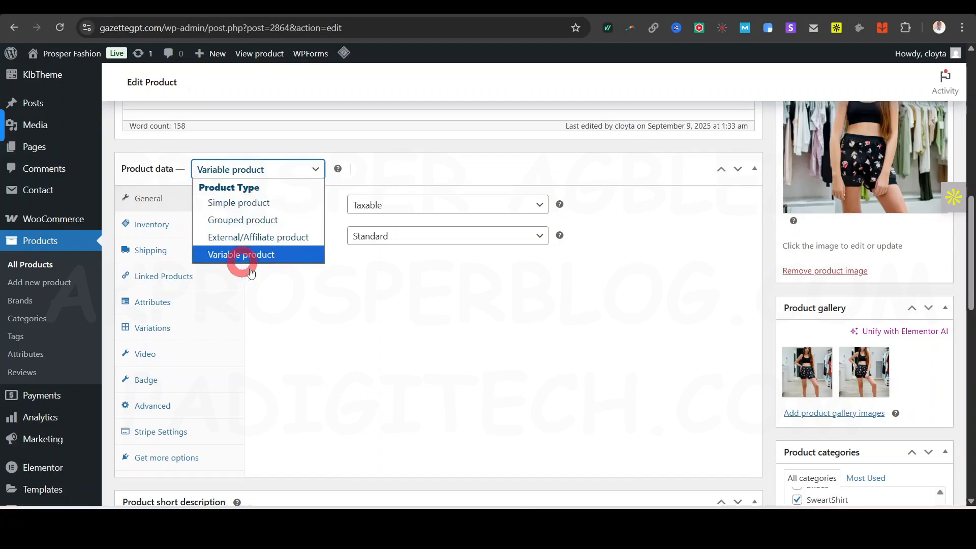
click(268, 241)
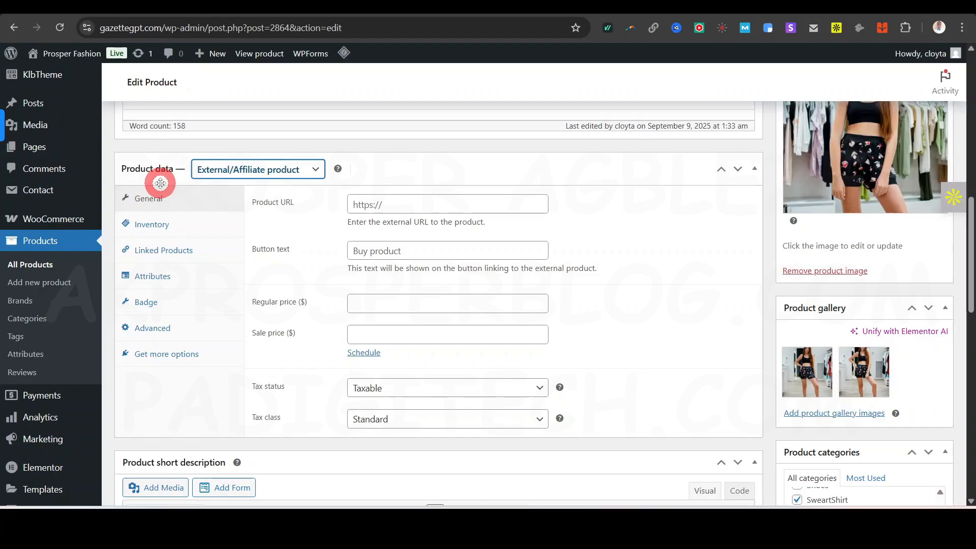
mouse_move(338, 171)
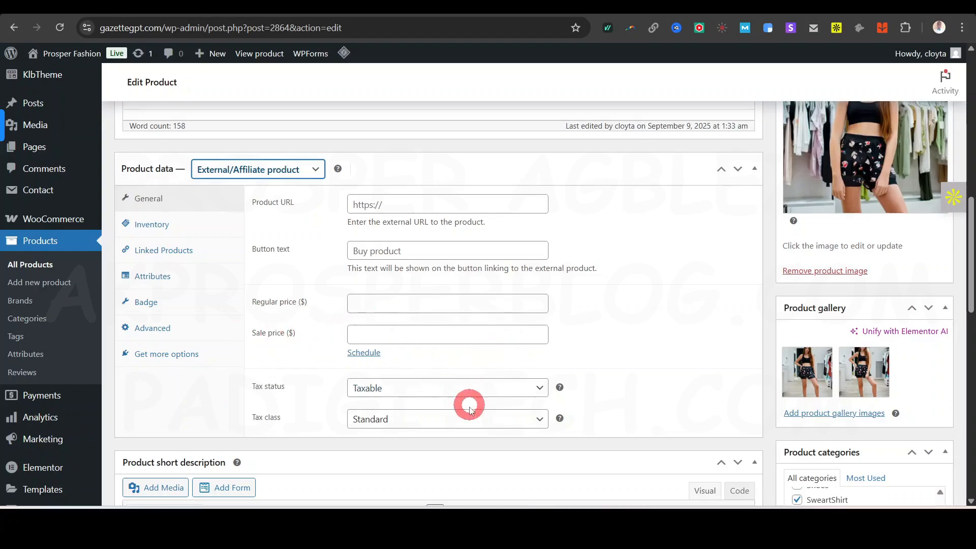
click(155, 224)
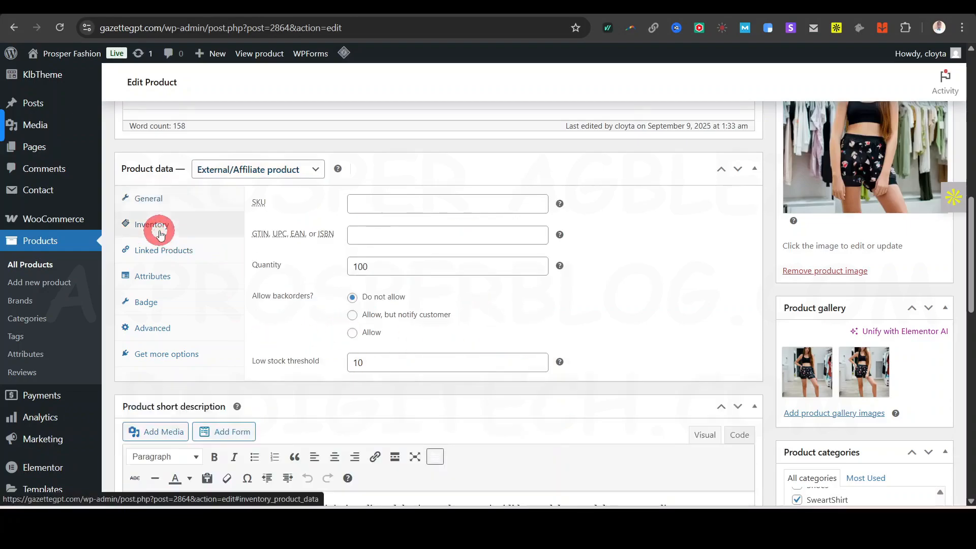
- Change the product type to Grouped product
click(308, 165)
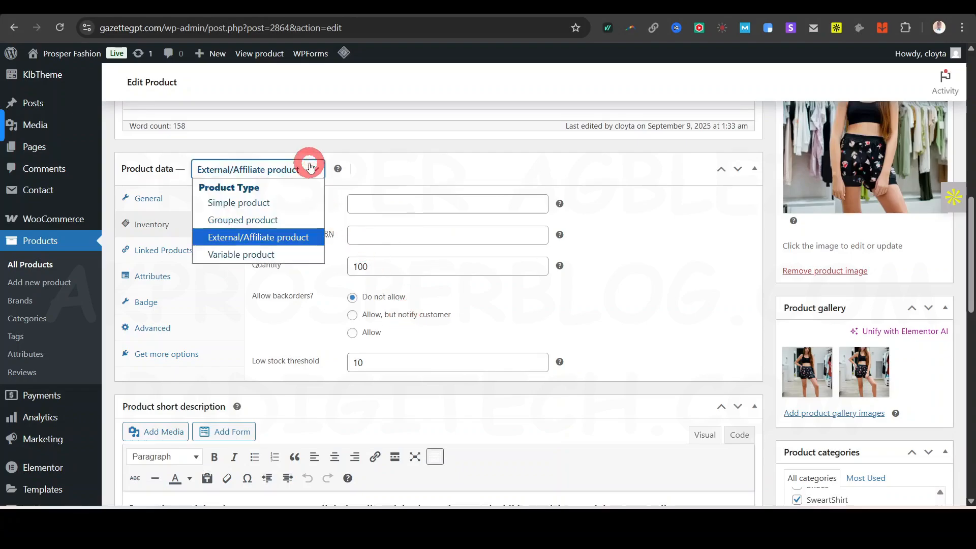
click(268, 220)
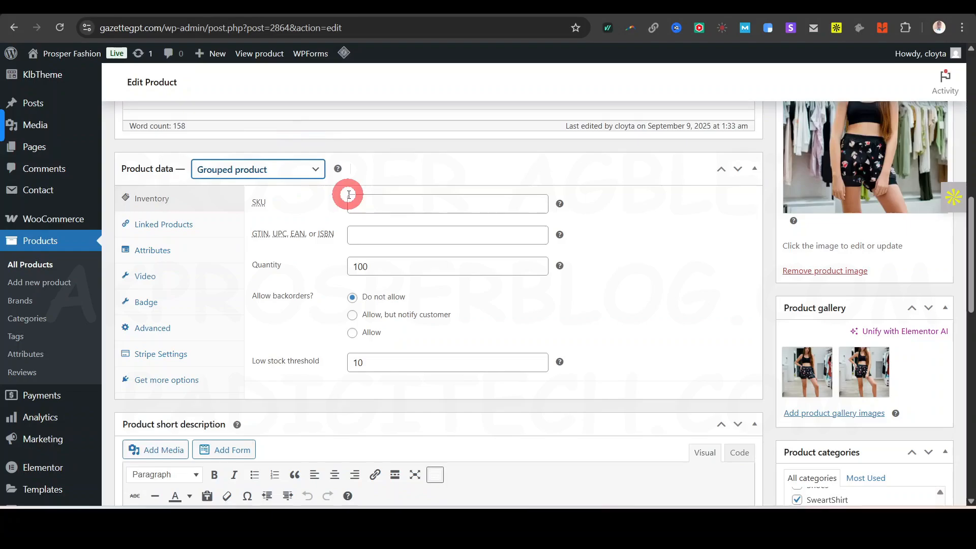
scroll(639, 287, up, 2)
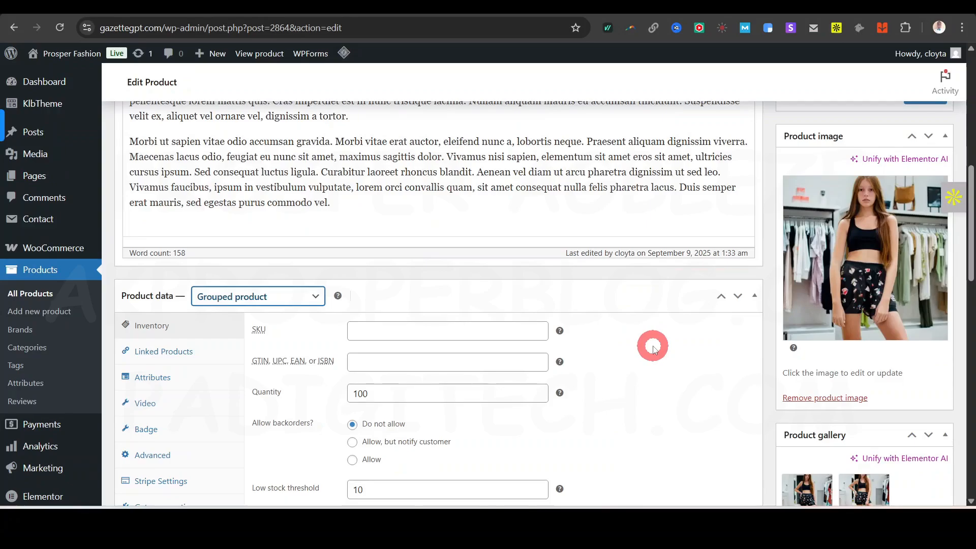
scroll(654, 348, up, 2)
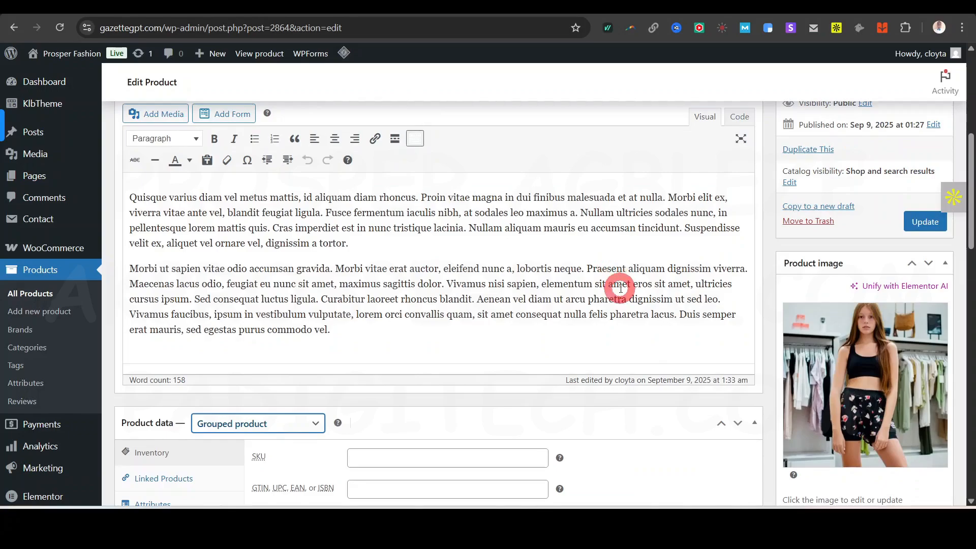
scroll(615, 268, up, 5)
scroll(620, 288, up, 1)
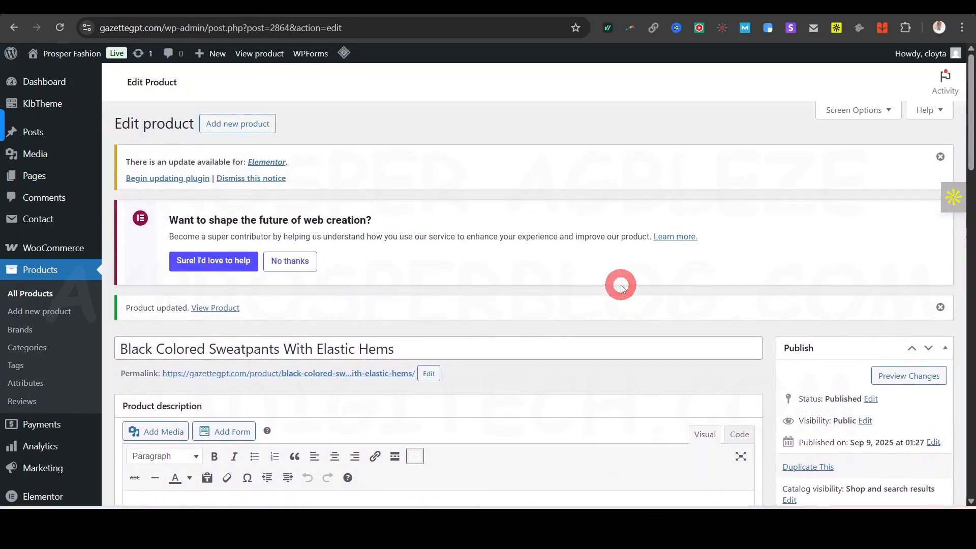